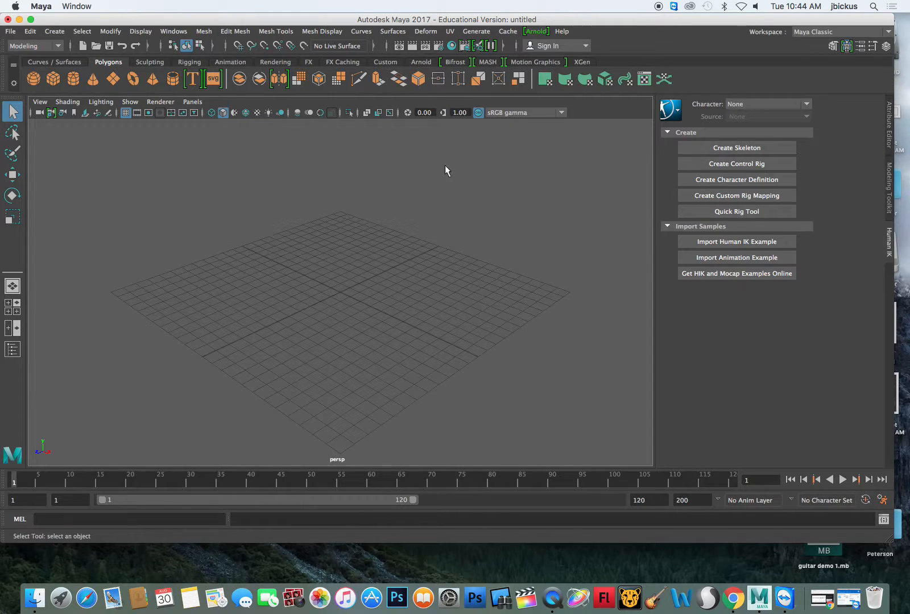
# - Look through the tools on the Curves / Surfaces, Polygons, Sculpting, Rigging and Animation shelves
pyautogui.doubleClick(108, 24)
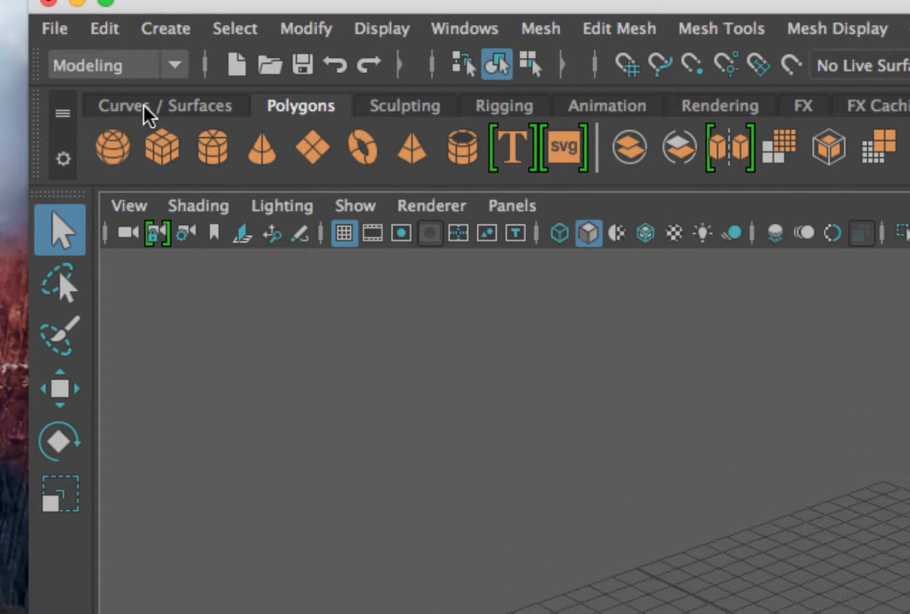
pyautogui.click(193, 101)
pyautogui.click(293, 105)
pyautogui.click(432, 105)
pyautogui.click(294, 105)
pyautogui.click(397, 112)
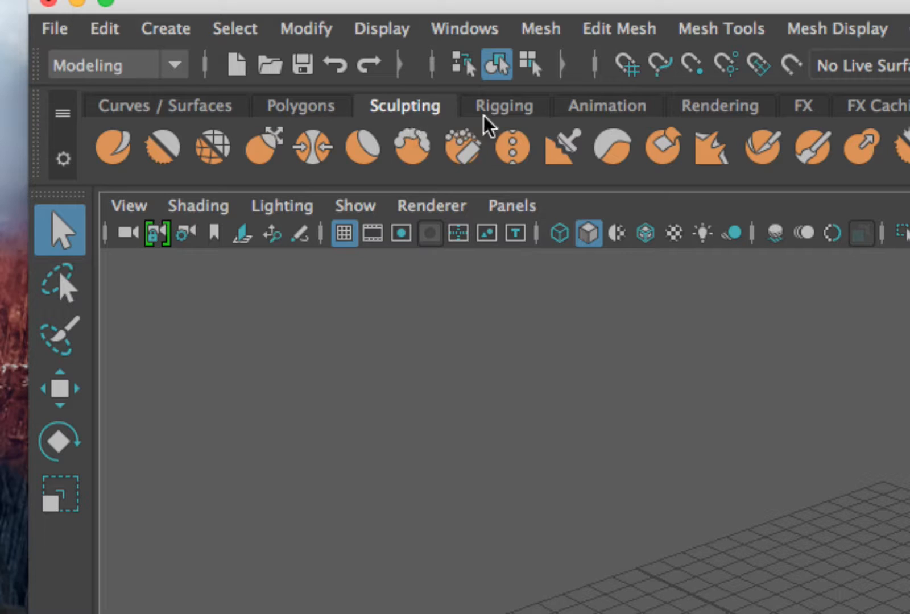
pyautogui.click(512, 104)
pyautogui.click(592, 107)
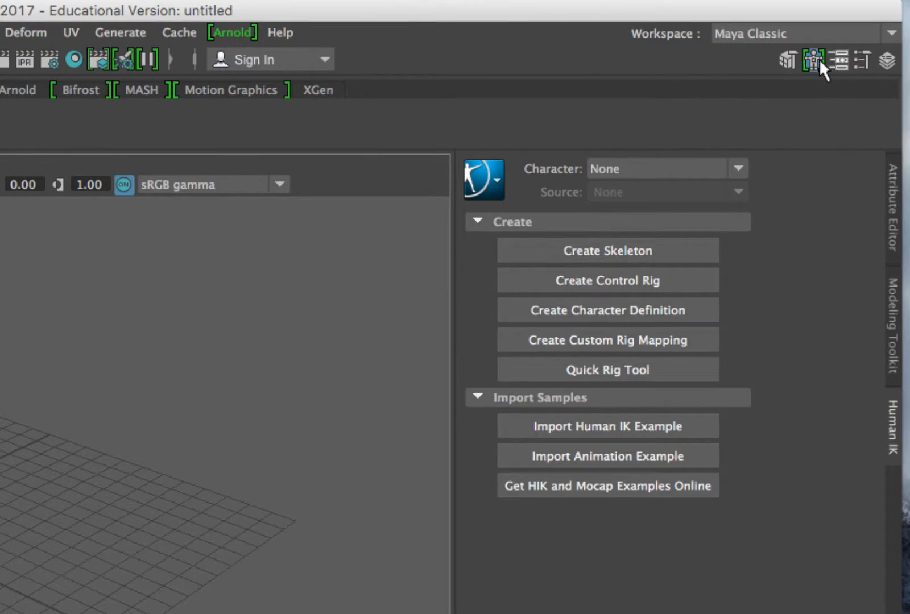
# - Review the Character Controls, Attribute Editor, Tool Settings and Channel Box, ending with the Modeling Toolkit displayed
pyautogui.click(845, 50)
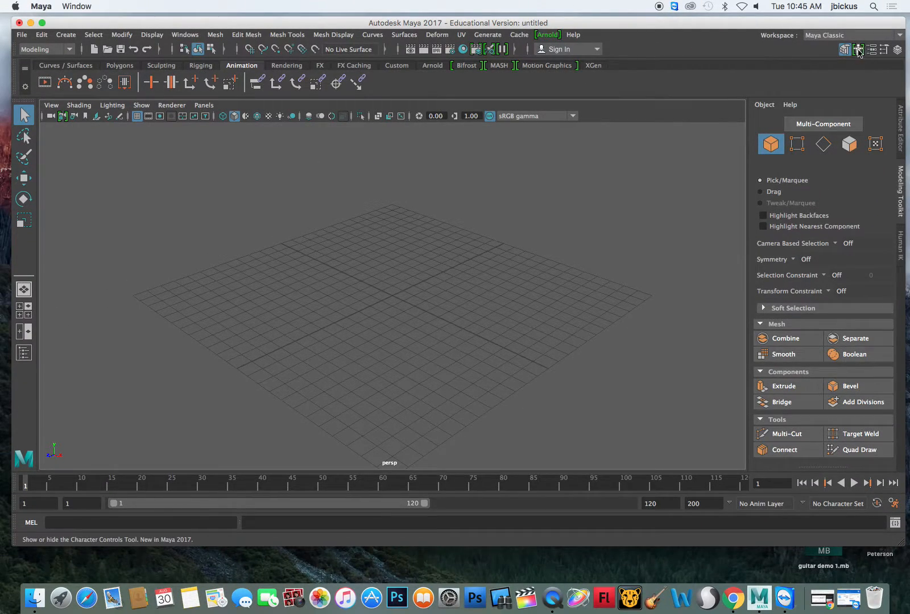
pyautogui.click(859, 50)
pyautogui.click(871, 50)
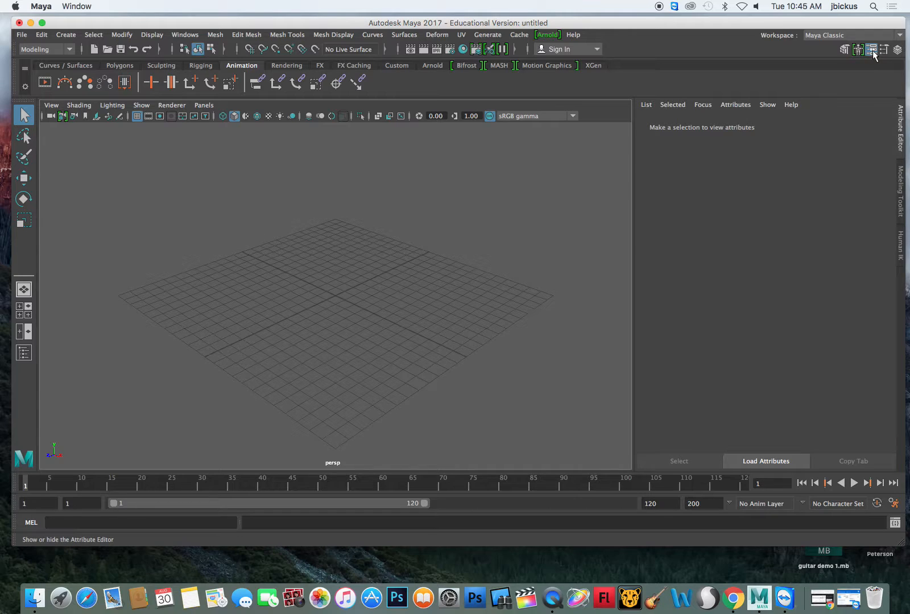
pyautogui.click(883, 50)
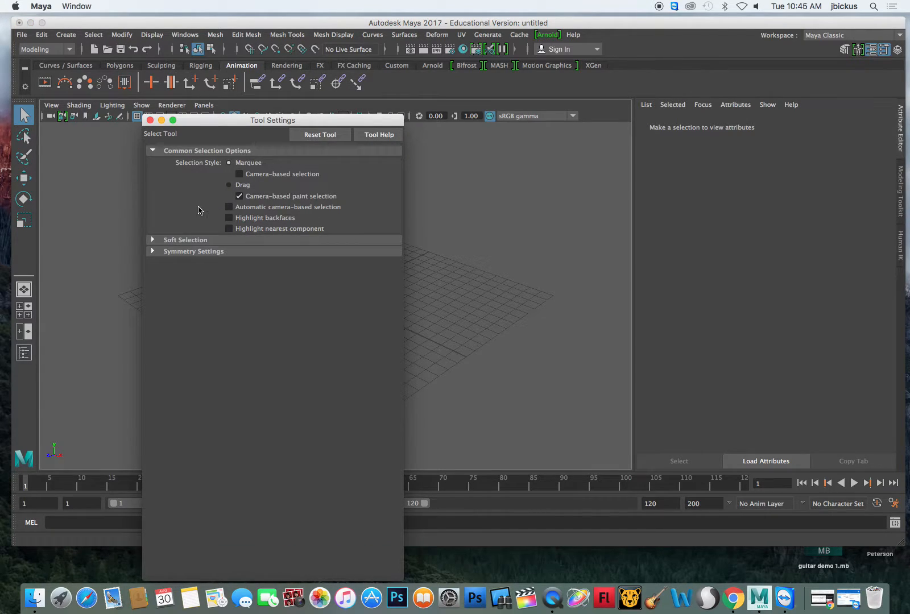
pyautogui.click(150, 121)
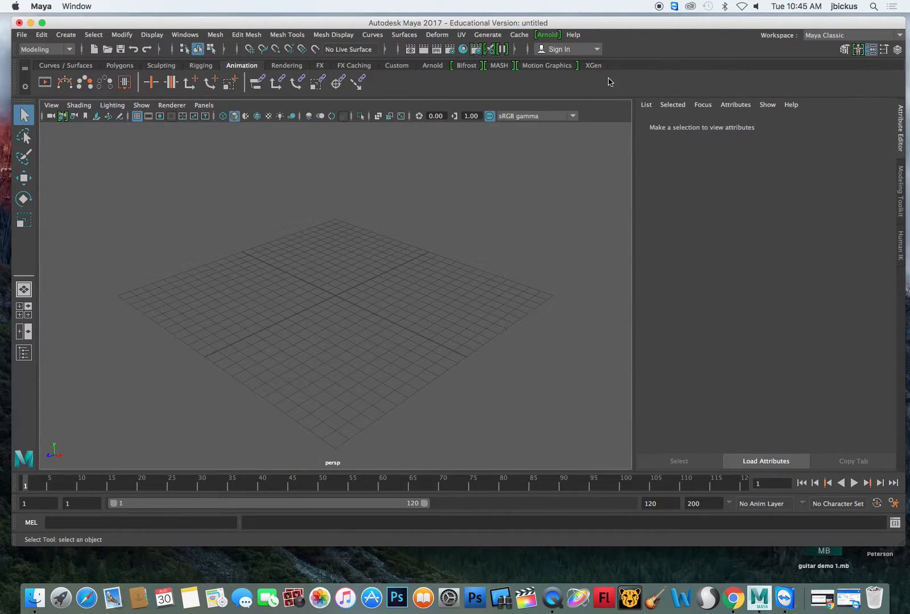
pyautogui.click(900, 50)
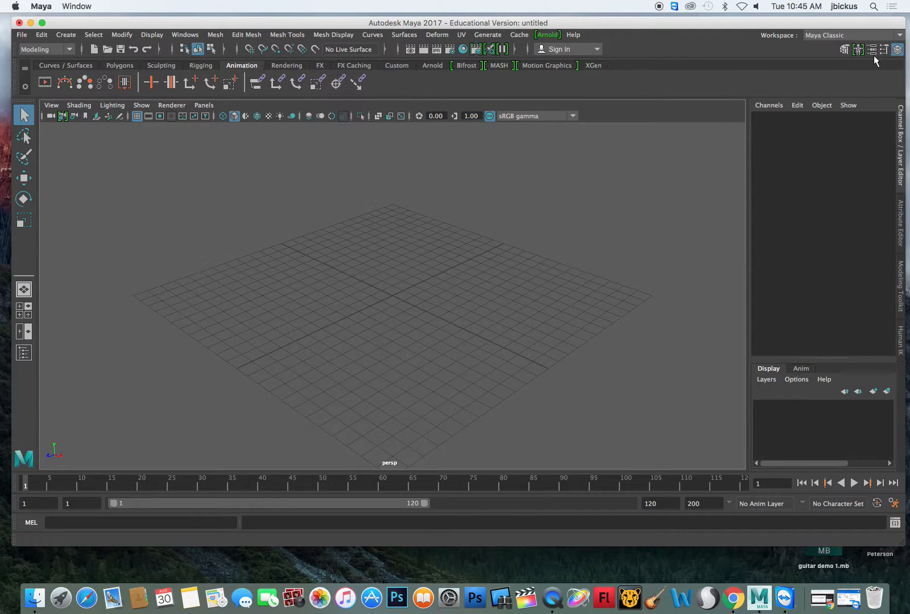
pyautogui.click(844, 49)
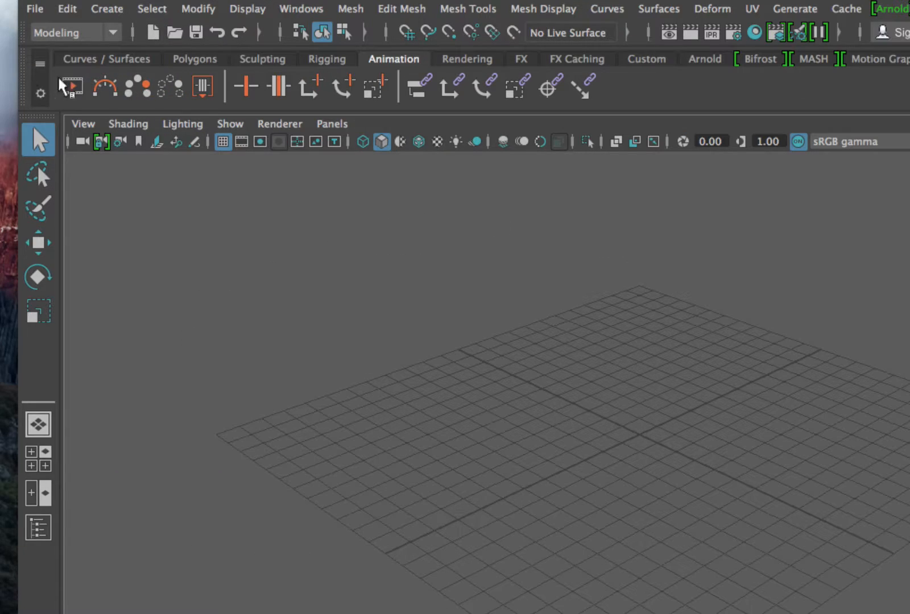
# - Create a polygon sphere at the center of the grid
pyautogui.click(193, 59)
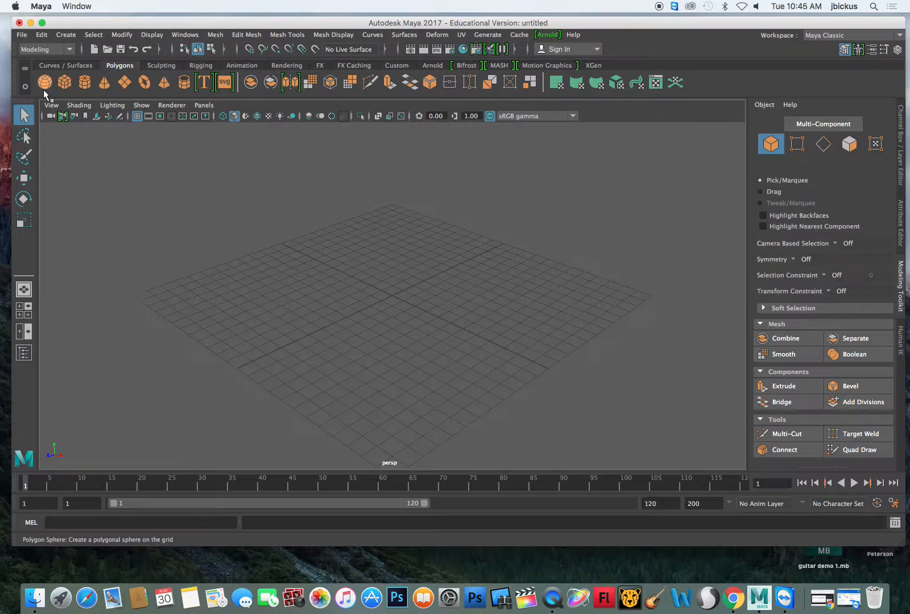
pyautogui.click(45, 84)
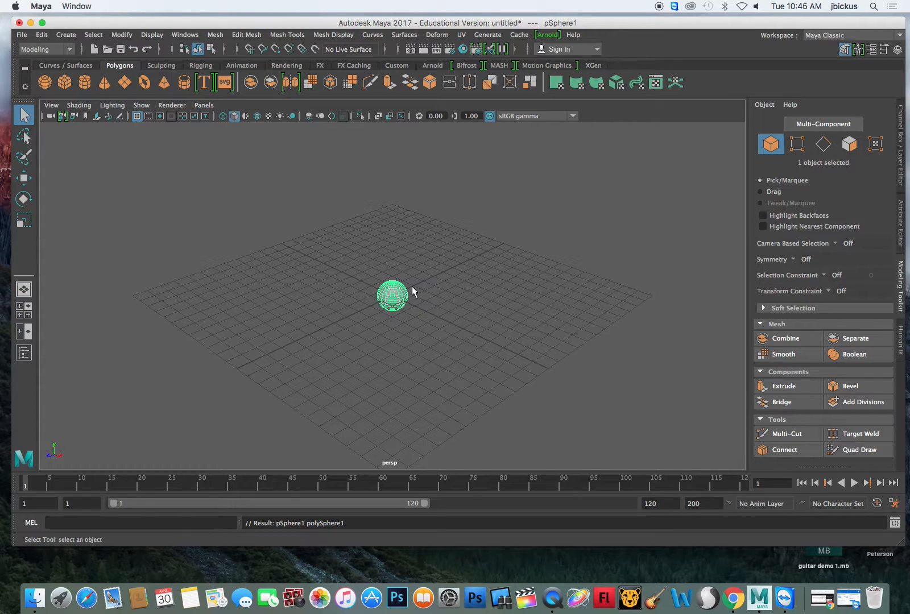
pyautogui.scroll(6, 397, 300)
pyautogui.scroll(-2, 398, 300)
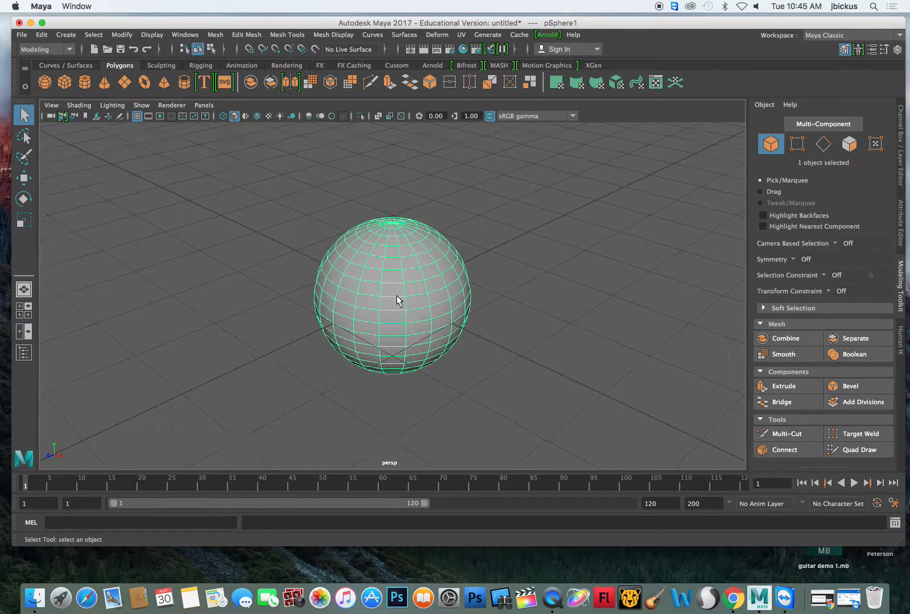
pyautogui.scroll(5, 398, 297)
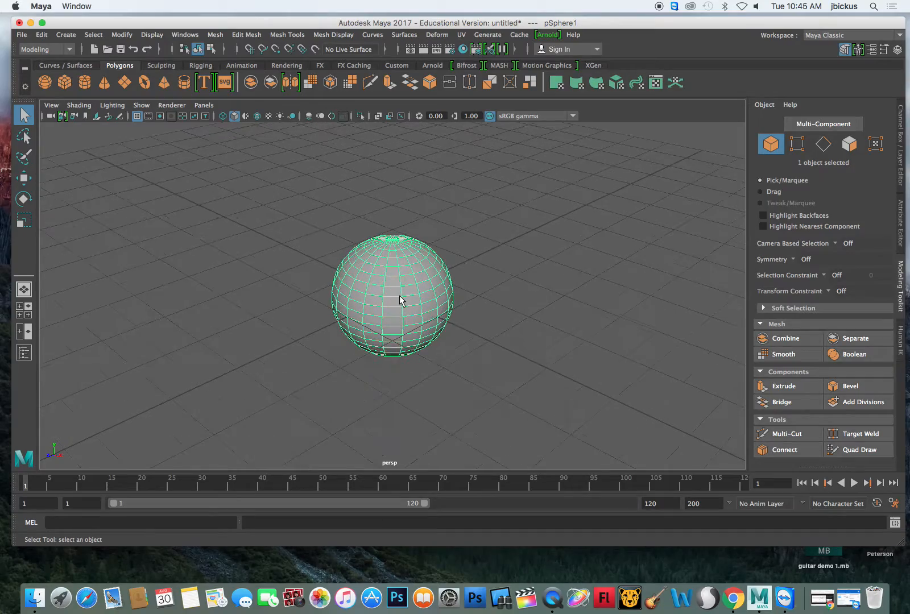
pyautogui.keyDown('alt'); pyautogui.moveTo(529, 291); pyautogui.dragTo(385, 273); pyautogui.keyUp('alt')
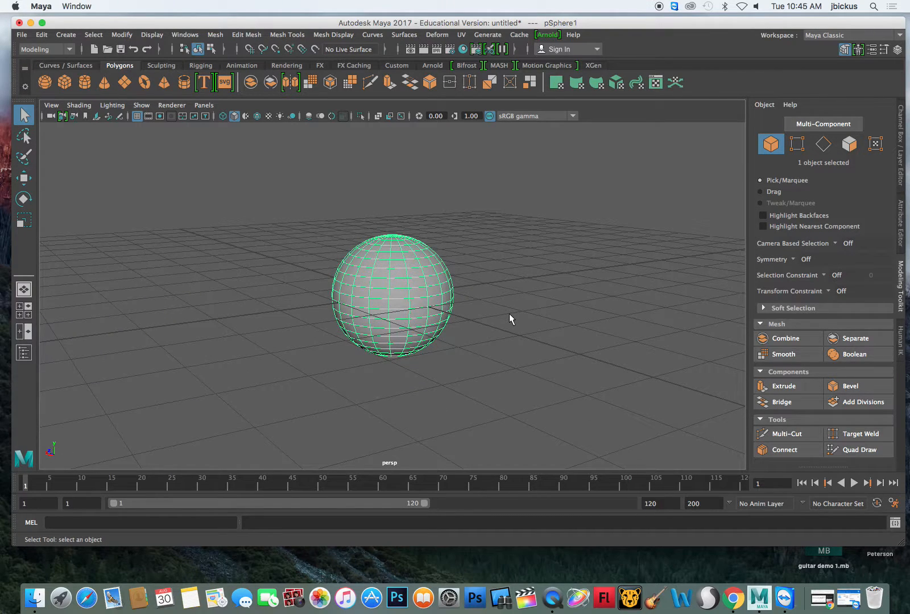
pyautogui.moveTo(510, 313)
pyautogui.keyDown('alt'); pyautogui.mouseDown(button='middle')
pyautogui.moveTo(512, 350)
pyautogui.moveTo(521, 309)
pyautogui.mouseUp(button='middle'); pyautogui.keyUp('alt')
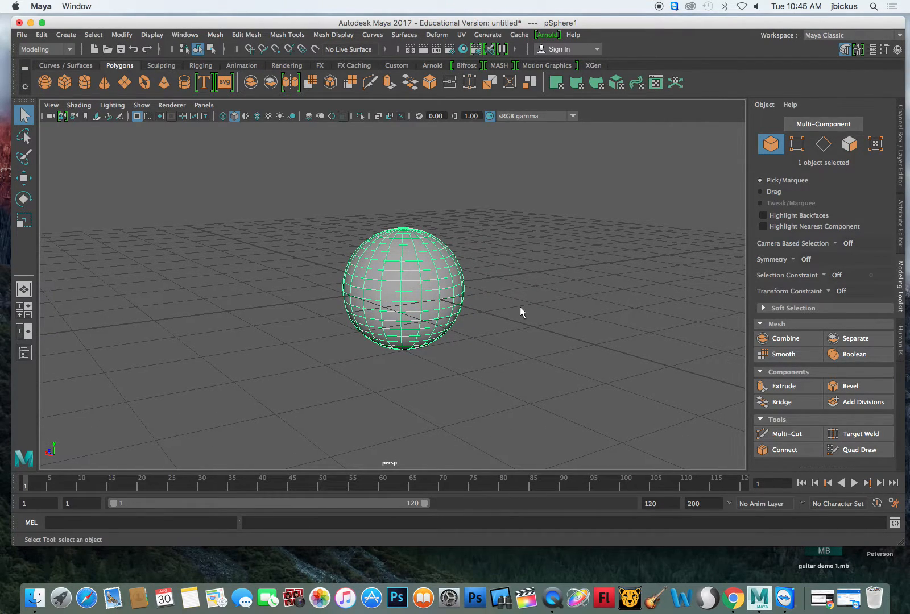
# - Switch to System Preferences and examine the Mouse settings, including the functions available for the scroll-ball button, without changing them
pyautogui.click(449, 597)
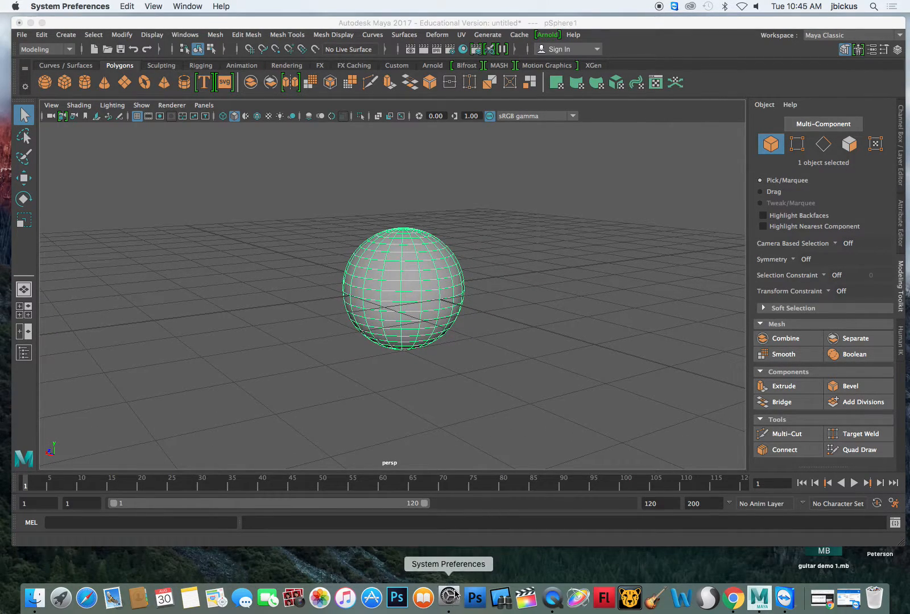
pyautogui.click(325, 184)
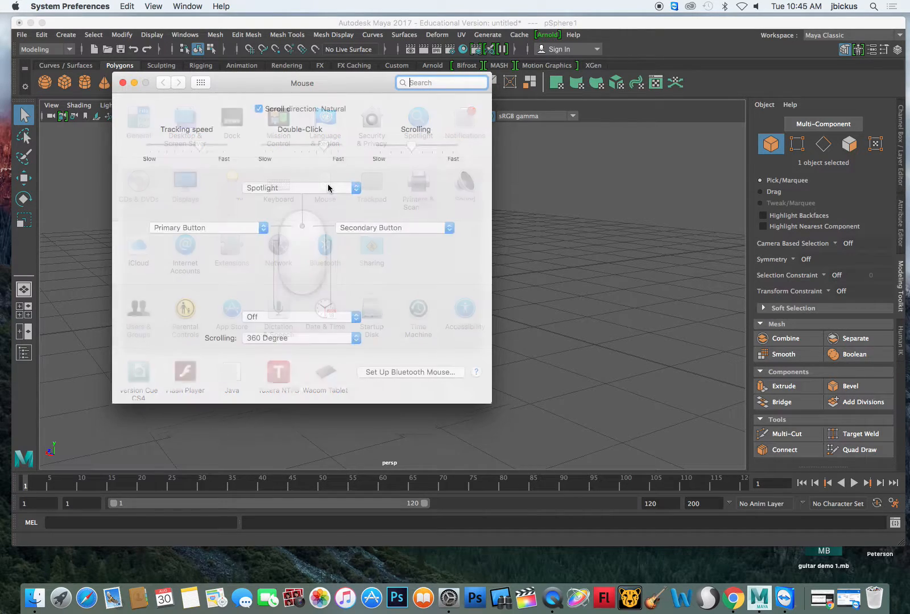
pyautogui.click(364, 230)
pyautogui.click(287, 214)
pyautogui.click(296, 188)
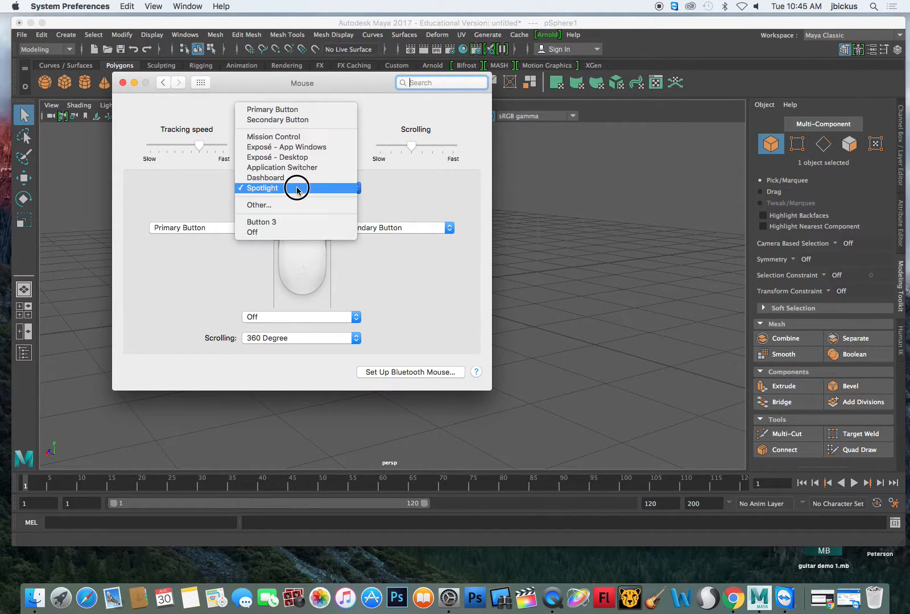
pyautogui.click(296, 189)
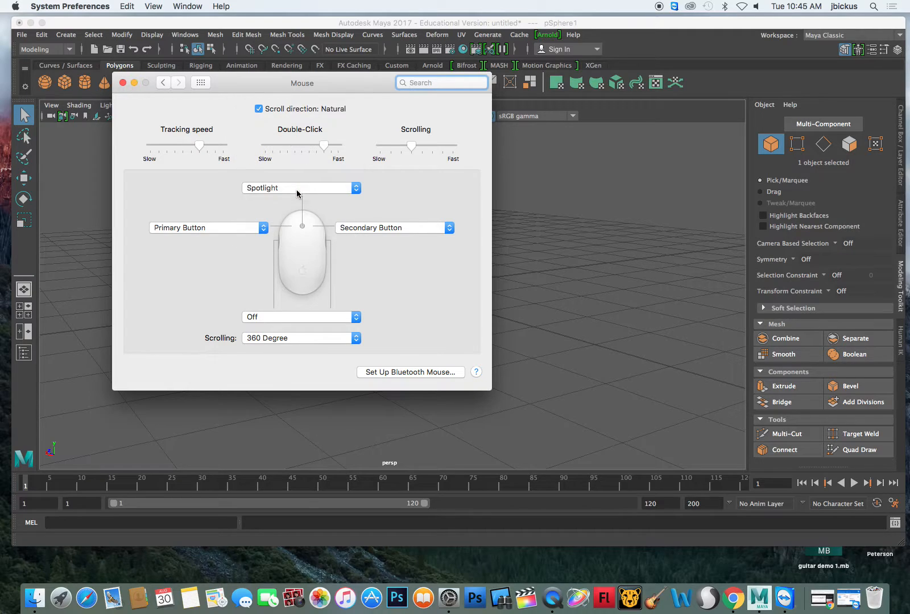
pyautogui.click(301, 188)
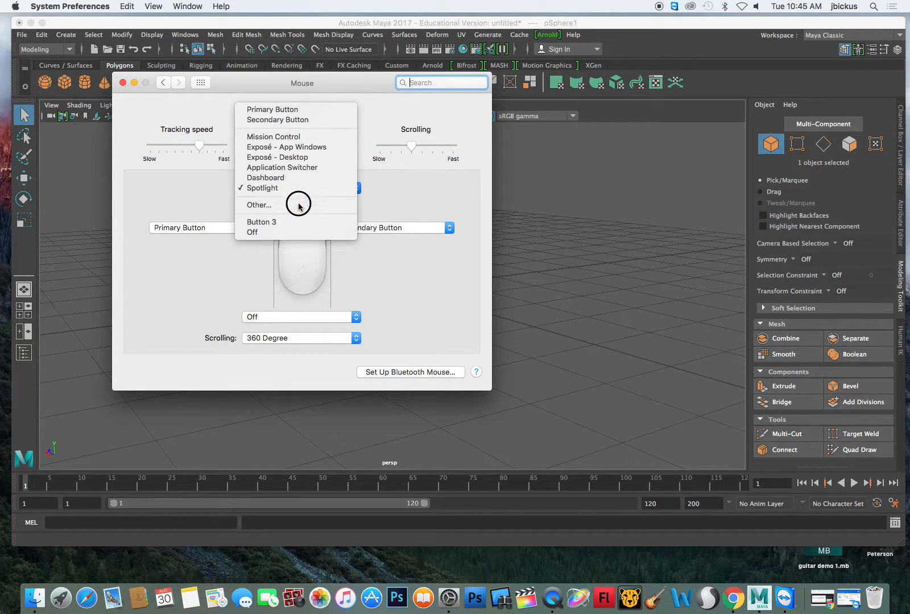
pyautogui.click(398, 199)
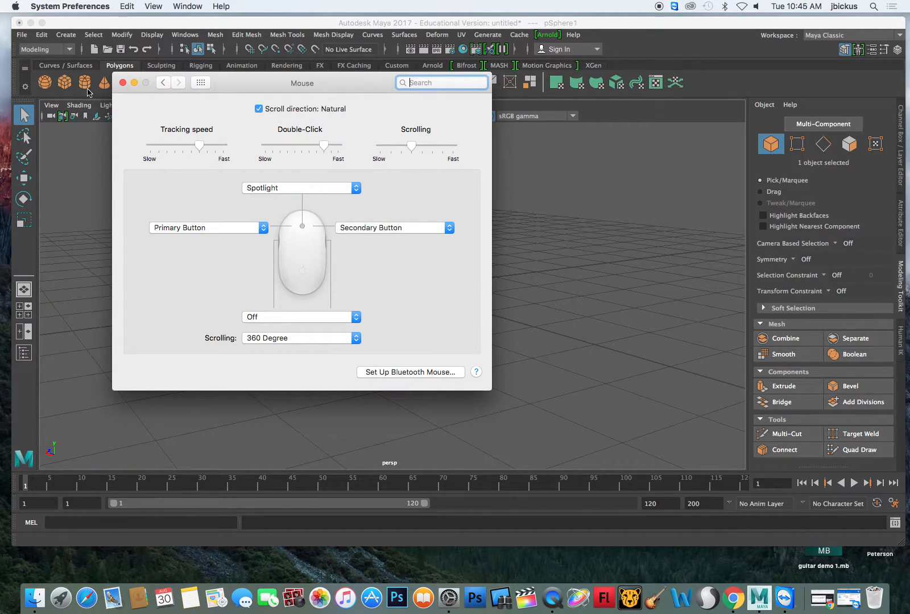
pyautogui.click(122, 83)
# - Raise the sphere about 1.21 cm above the grid along the Y axis with the Move tool
pyautogui.moveTo(502, 325)
pyautogui.keyDown('alt'); pyautogui.mouseDown(button='middle')
pyautogui.moveTo(313, 323)
pyautogui.moveTo(463, 321)
pyautogui.moveTo(415, 340)
pyautogui.moveTo(508, 331)
pyautogui.moveTo(420, 329)
pyautogui.moveTo(497, 331)
pyautogui.mouseUp(button='middle'); pyautogui.keyUp('alt')
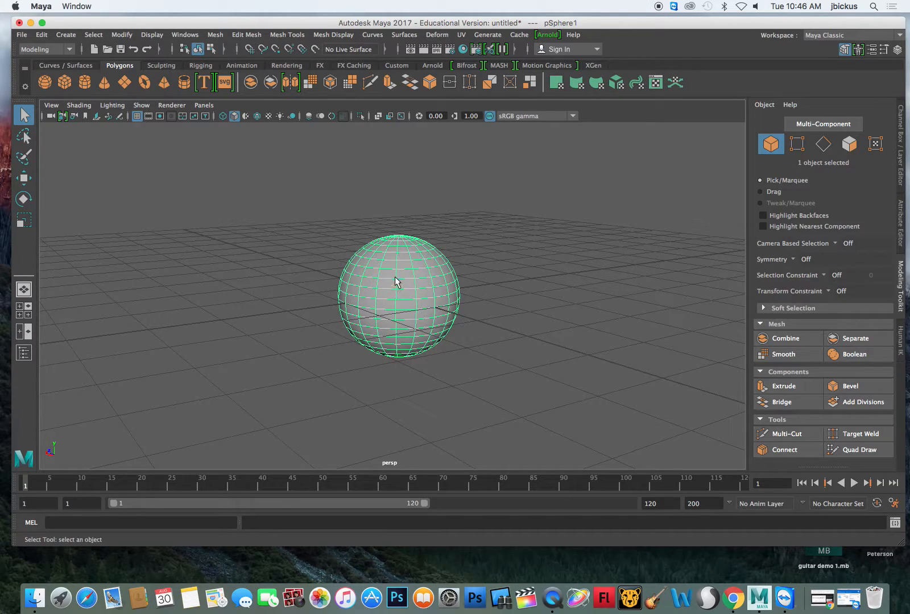
pyautogui.press('w')
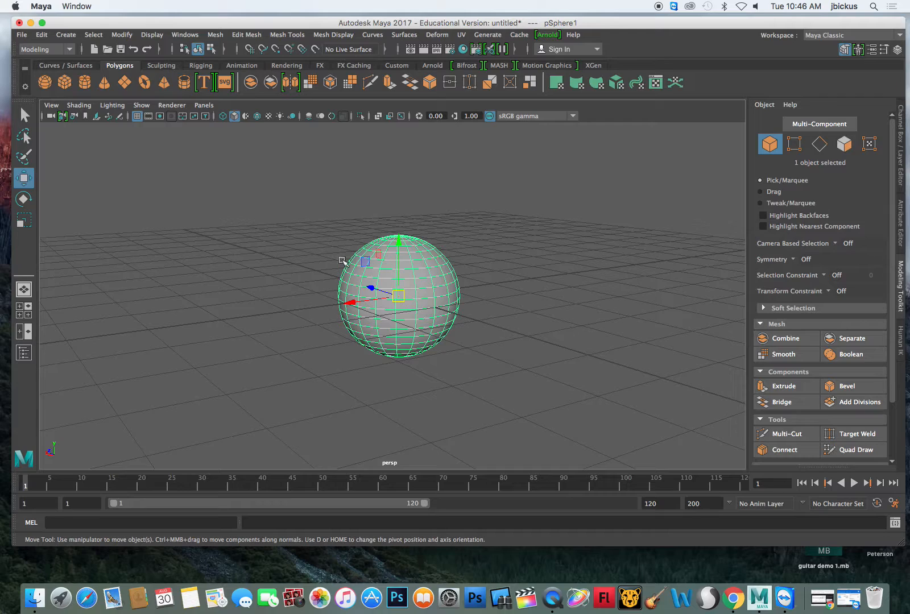
pyautogui.moveTo(407, 236); pyautogui.dragTo(402, 163)
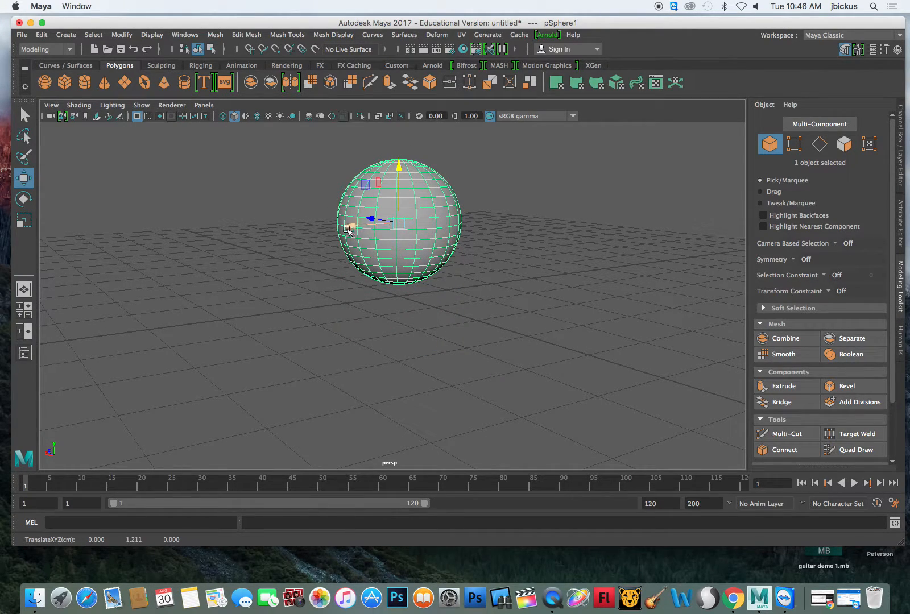
# - Try moving the sphere horizontally along X and Z and rotating it freely, undoing these changes
pyautogui.moveTo(351, 226)
pyautogui.mouseDown()
pyautogui.moveTo(300, 228)
pyautogui.moveTo(309, 209)
pyautogui.moveTo(370, 233)
pyautogui.moveTo(341, 226)
pyautogui.mouseUp()
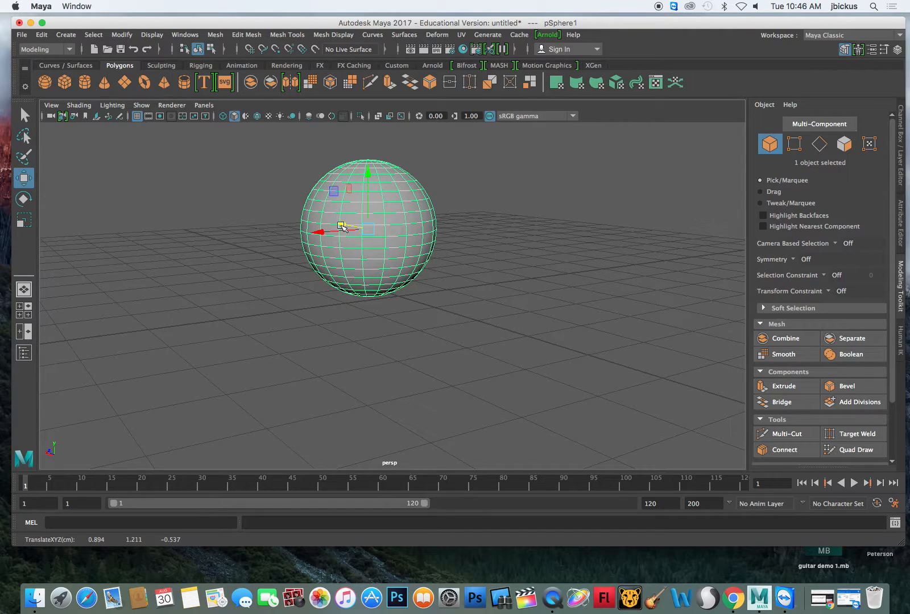
pyautogui.hotkey('ctrl', 'z')
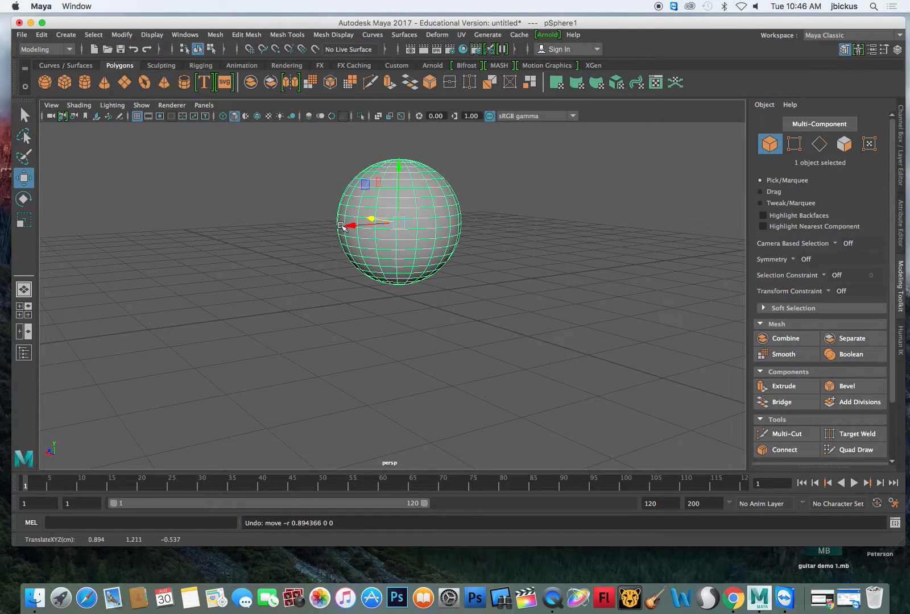
pyautogui.click(24, 199)
pyautogui.moveTo(392, 168); pyautogui.dragTo(373, 172)
pyautogui.press('z')
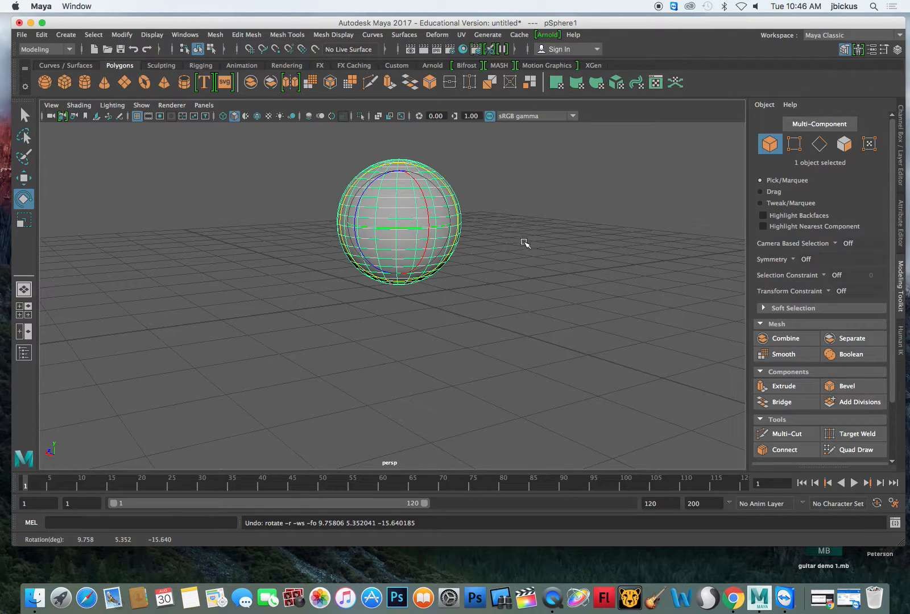
# - Try moving the sphere freely from its center handle, undo that, and nudge it slightly upward along Y
pyautogui.click(24, 179)
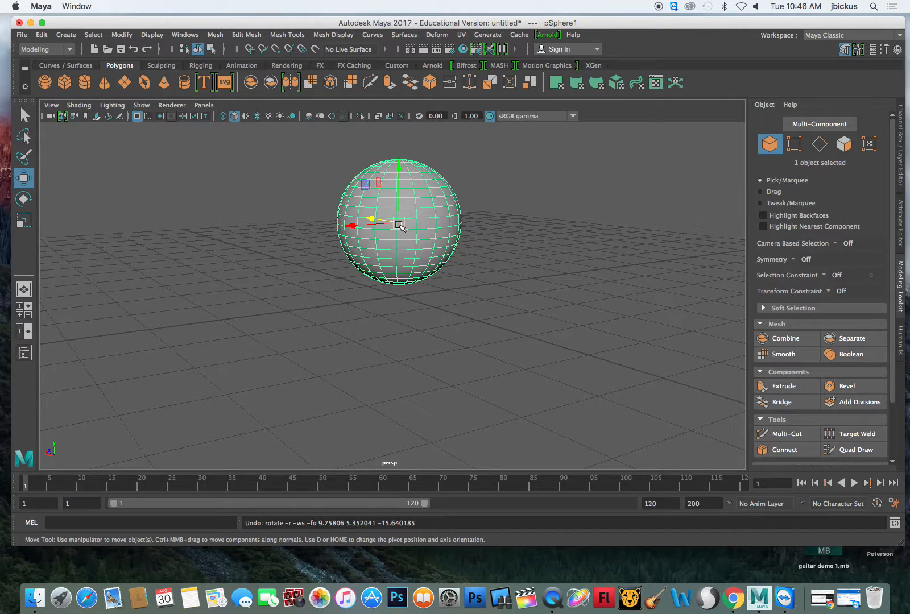
pyautogui.moveTo(399, 225); pyautogui.dragTo(335, 247)
pyautogui.press('super+z')
pyautogui.moveTo(398, 166); pyautogui.dragTo(399, 166)
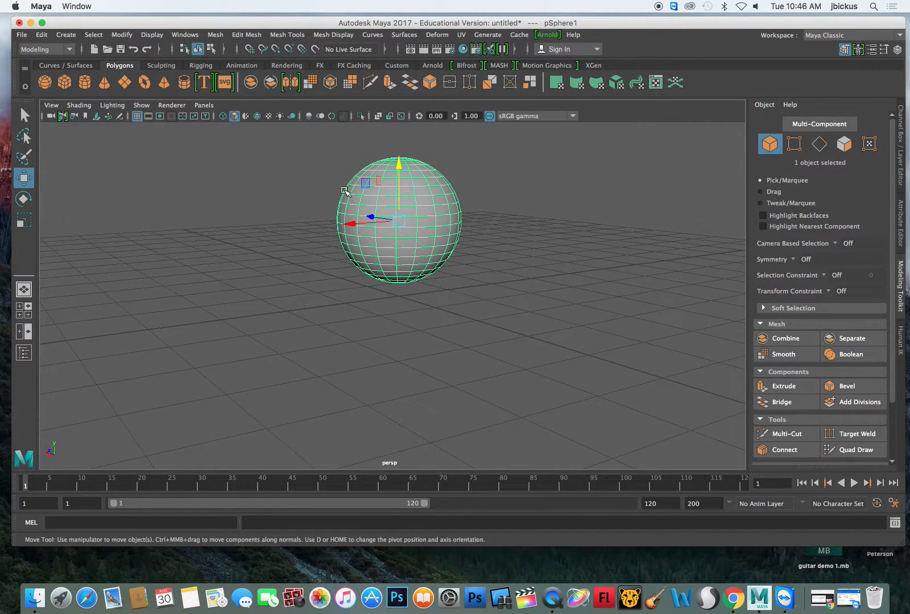
# - Scale the sphere to about 1.10, 1.19 and 1.27 in X, Y and Z, and enlarge it slightly further uniformly
pyautogui.click(24, 222)
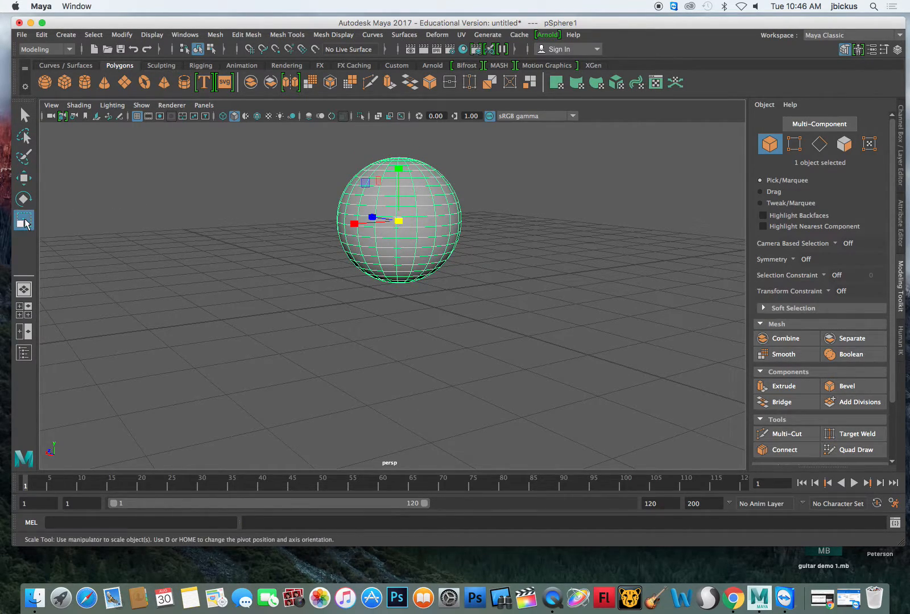
pyautogui.moveTo(354, 224); pyautogui.dragTo(365, 204)
pyautogui.moveTo(397, 166)
pyautogui.mouseDown()
pyautogui.moveTo(395, 148)
pyautogui.moveTo(400, 175)
pyautogui.mouseUp()
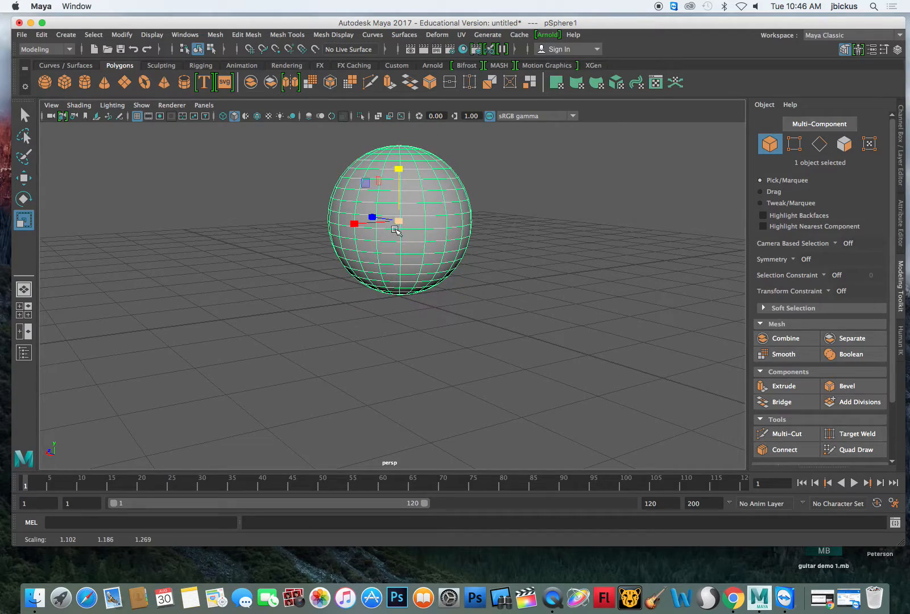
pyautogui.moveTo(399, 217)
pyautogui.mouseDown()
pyautogui.moveTo(538, 136)
pyautogui.moveTo(398, 236)
pyautogui.moveTo(439, 195)
pyautogui.moveTo(406, 213)
pyautogui.mouseUp()
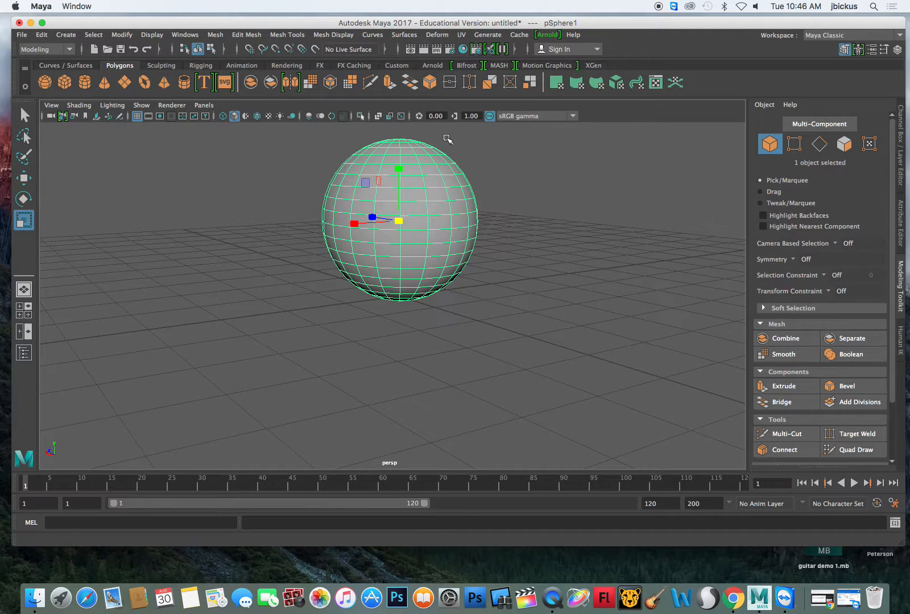
# - Raise the sphere well clear of the grid along Y and create a polygon cylinder beneath it at the grid center
pyautogui.moveTo(394, 226); pyautogui.dragTo(501, 245)
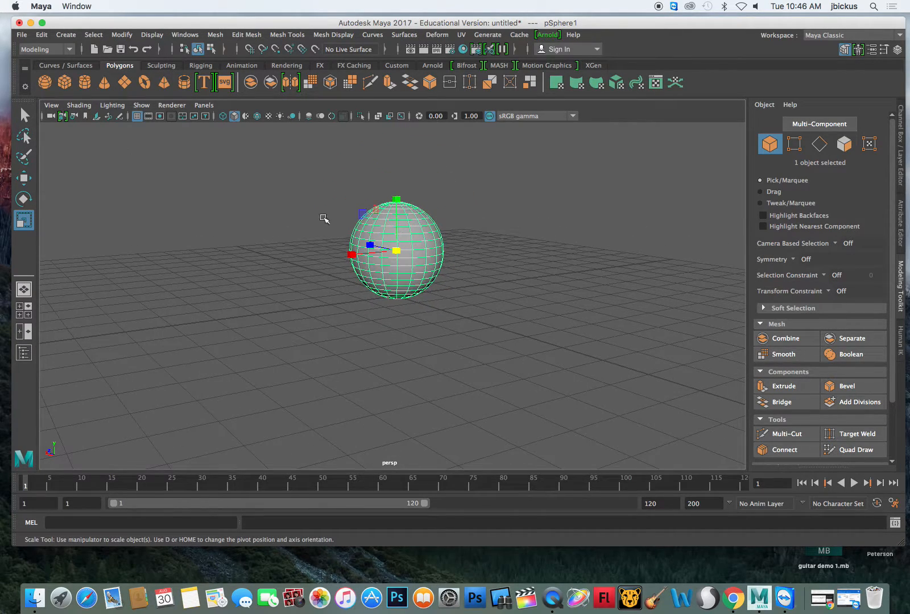
pyautogui.click(24, 178)
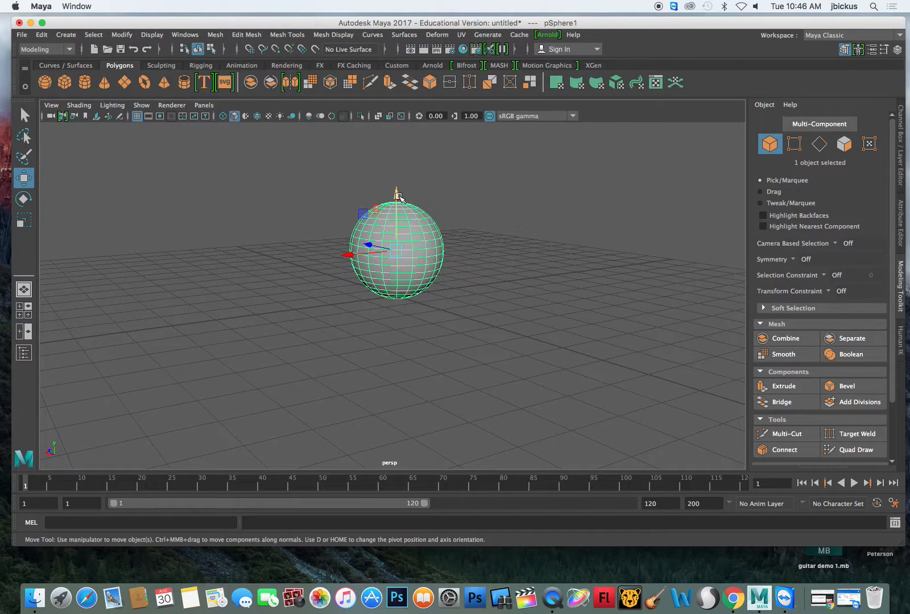
pyautogui.moveTo(396, 197); pyautogui.dragTo(406, 109)
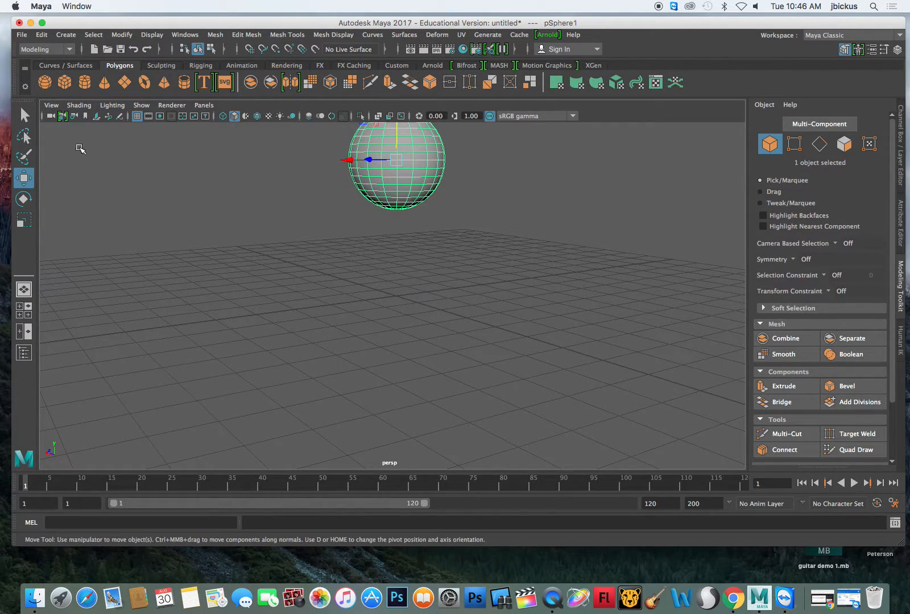
pyautogui.click(85, 82)
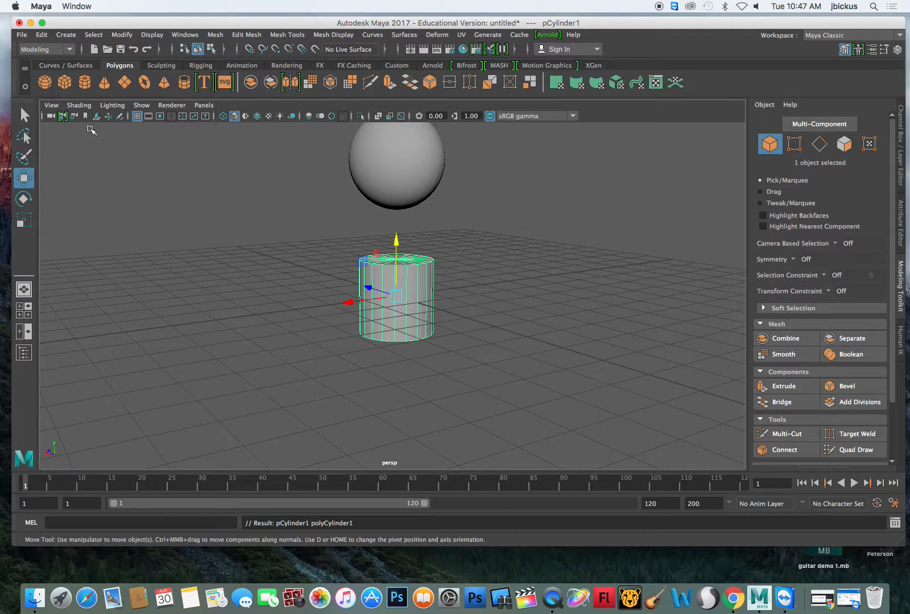
# - Stretch the cylinder along Y and raise it about 1.41 cm until its top meets the sphere
pyautogui.press('r')
pyautogui.moveTo(404, 246); pyautogui.dragTo(407, 196)
pyautogui.press('w')
pyautogui.click(27, 176)
pyautogui.moveTo(397, 245); pyautogui.dragTo(397, 190)
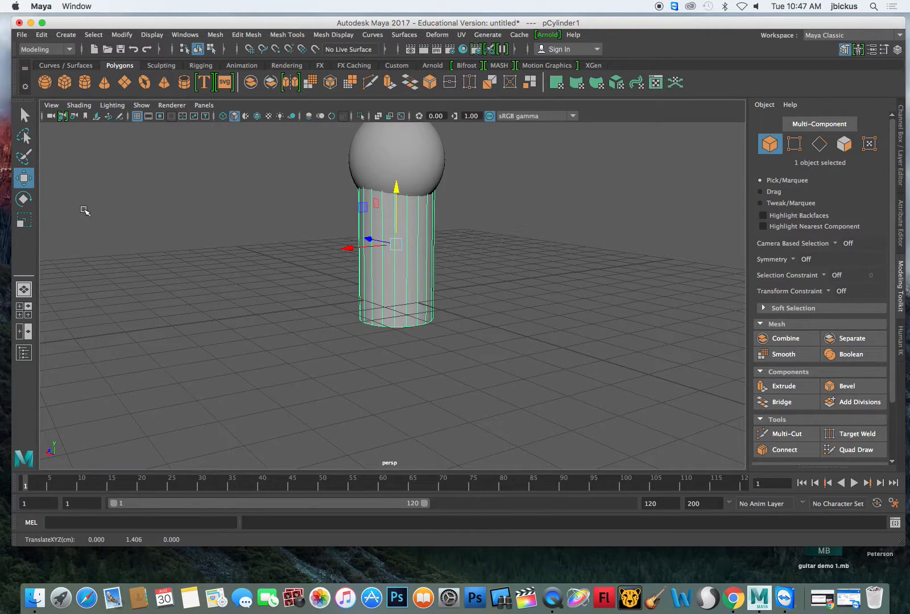
# - Shrink the cylinder uniformly to a scale of about 0.75, 1.52, 0.75 and raise it to about 1.71 cm in Y
pyautogui.click(24, 219)
pyautogui.moveTo(396, 245); pyautogui.dragTo(375, 257)
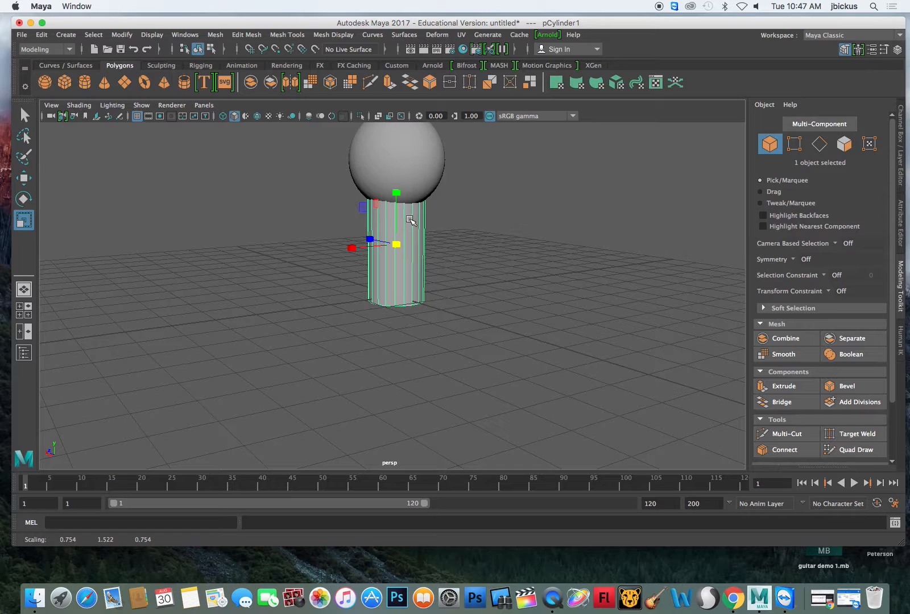
pyautogui.click(25, 116)
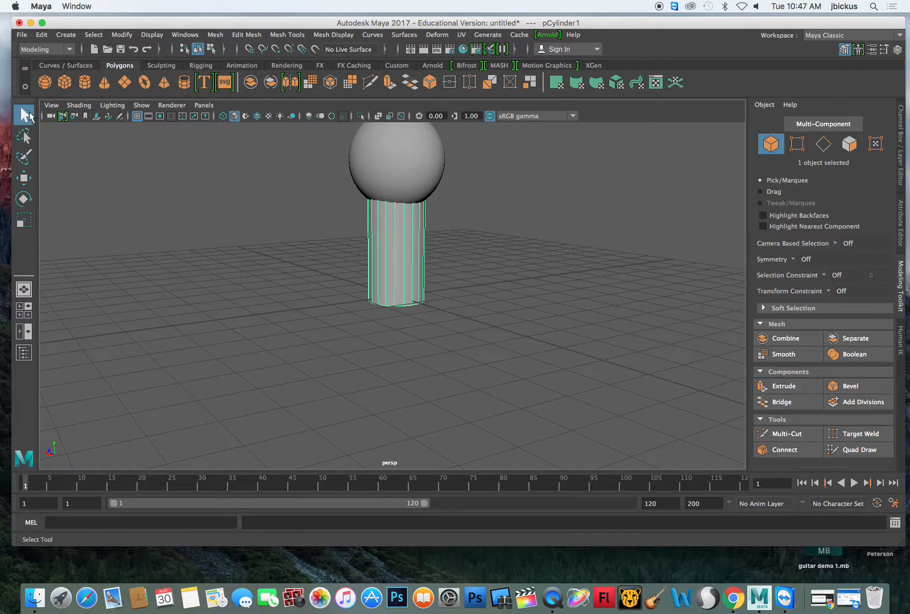
pyautogui.press('w')
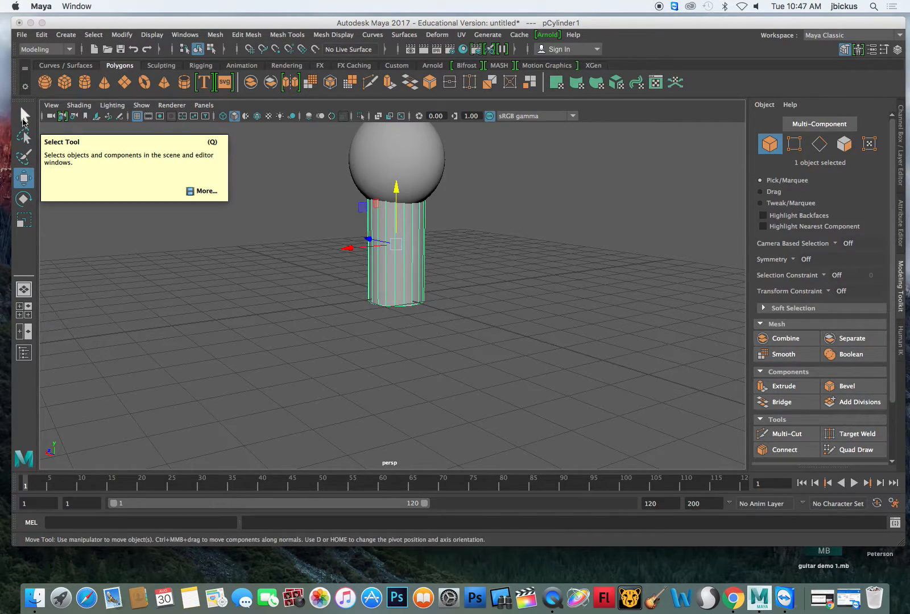
pyautogui.press('r')
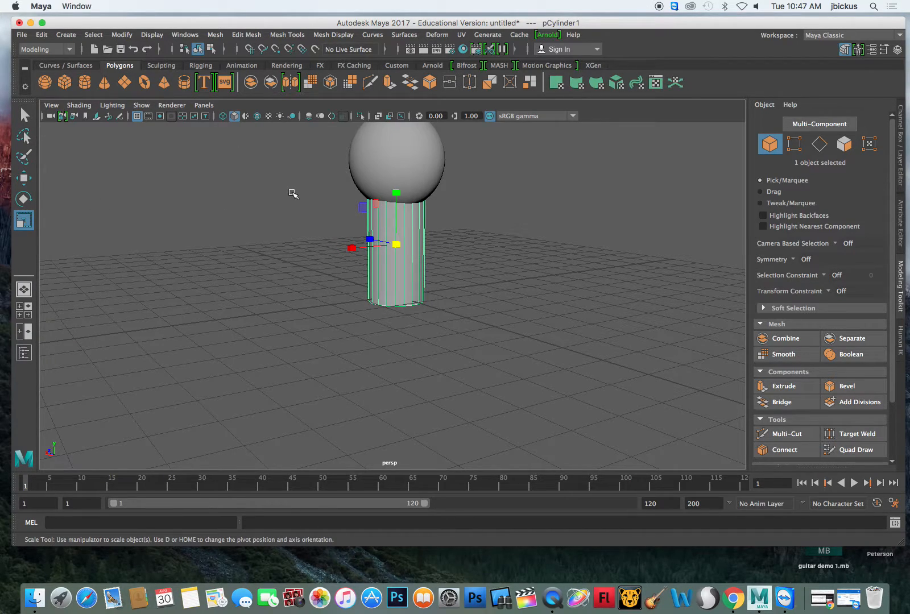
pyautogui.press('w')
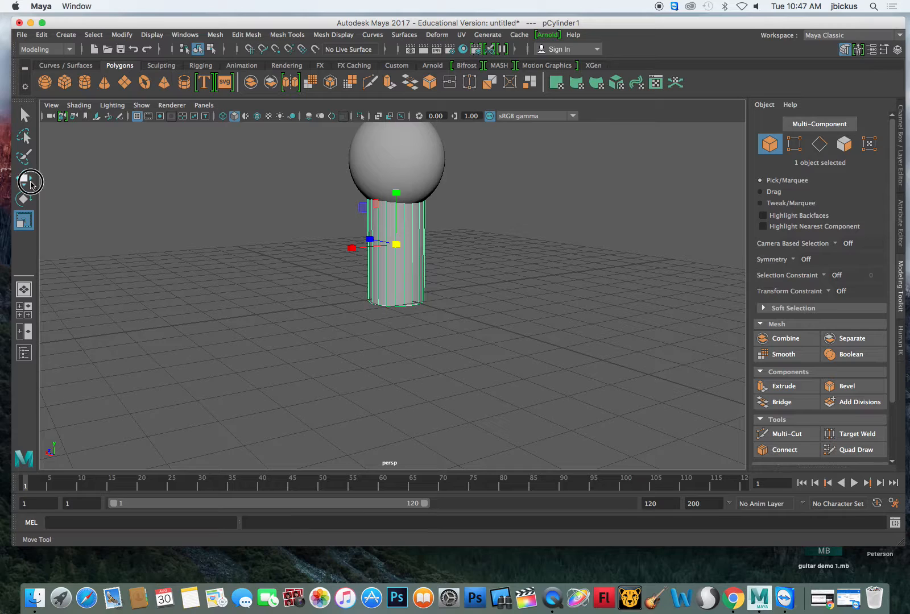
pyautogui.moveTo(396, 189); pyautogui.dragTo(396, 178)
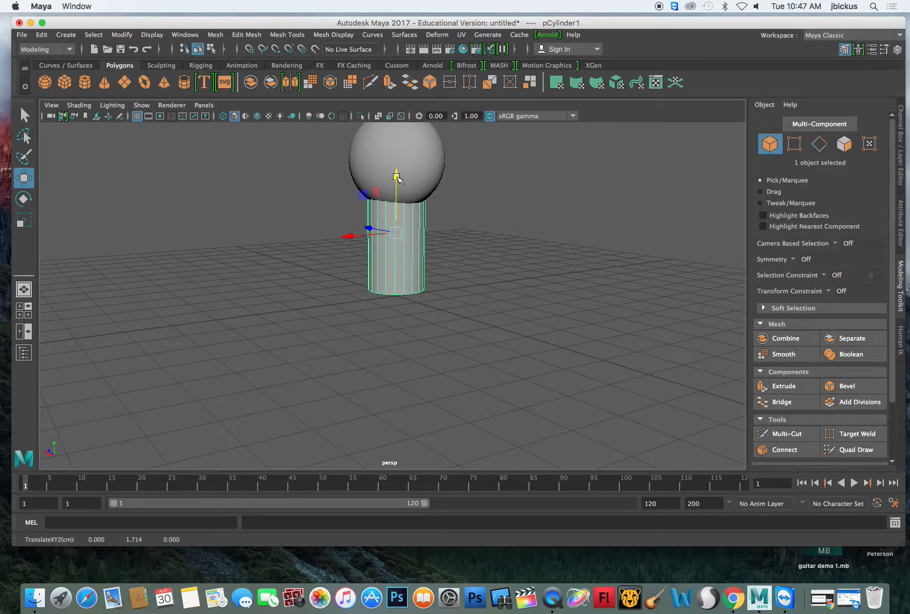
# - Create a polygon torus, raise it about 0.90 cm in Y around the cylinder's lower end, and deselect it
pyautogui.click(144, 82)
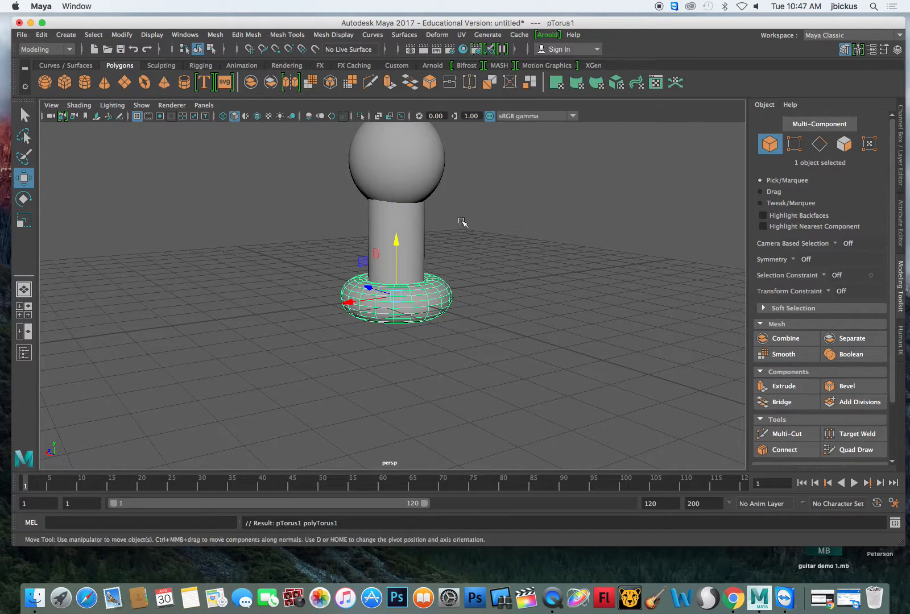
pyautogui.moveTo(397, 244); pyautogui.dragTo(398, 203)
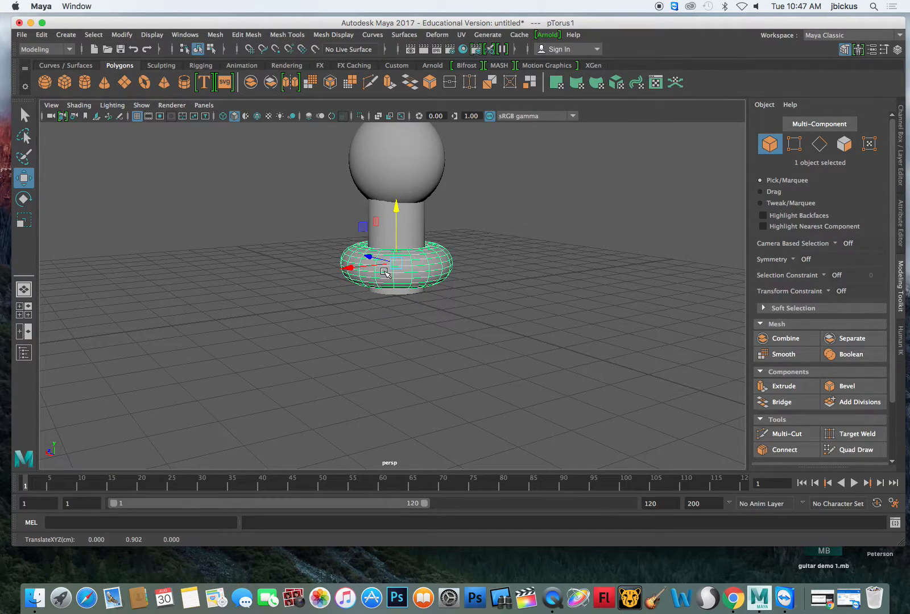
pyautogui.click(24, 115)
pyautogui.click(185, 203)
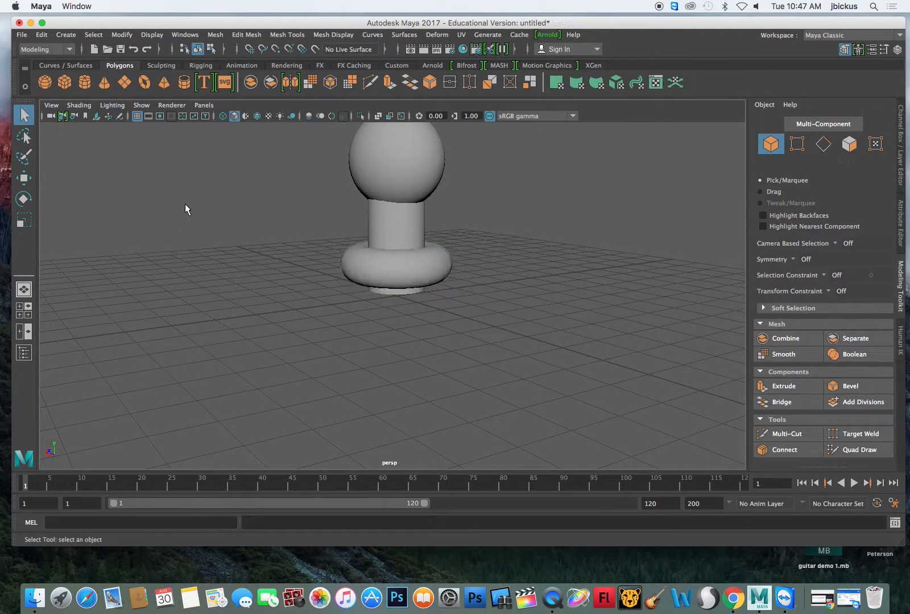
# - Select the torus and toggle the Modeling Toolkit off and on again
pyautogui.click(361, 262)
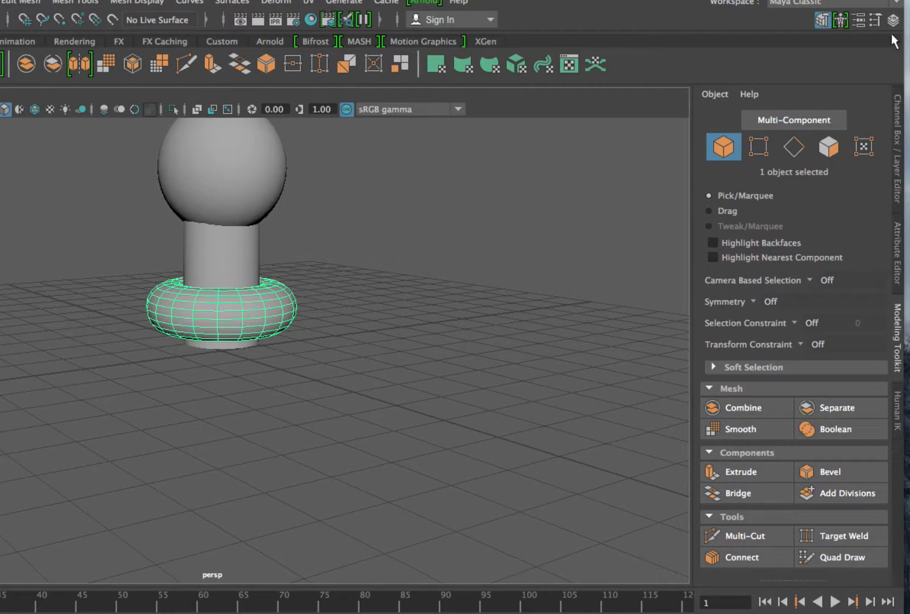
pyautogui.click(819, 24)
pyautogui.click(819, 24)
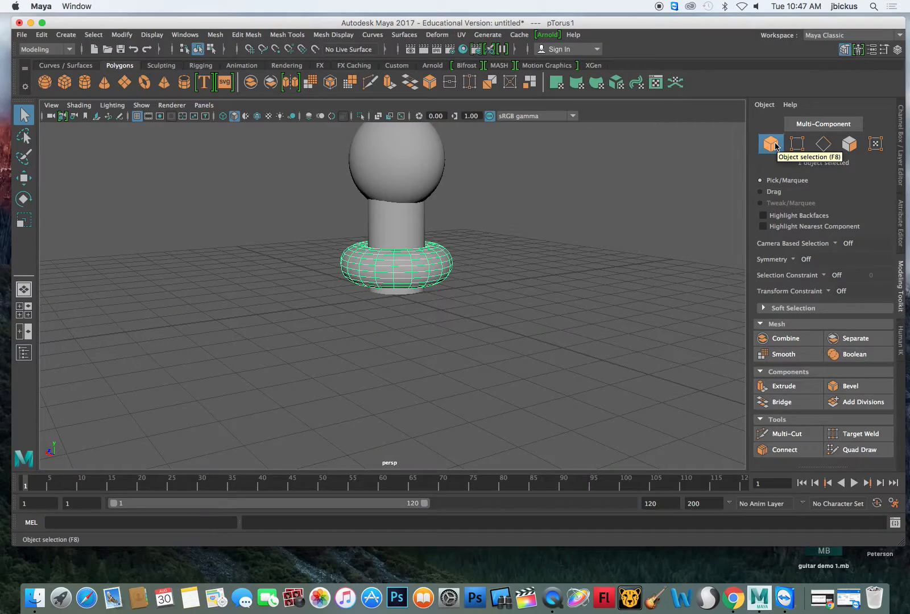
# - Copy and paste the torus, lower the copy along Y, and scale it uniformly to about 1.31
pyautogui.click(489, 271)
pyautogui.click(409, 275)
pyautogui.press('super+v')
pyautogui.press('w')
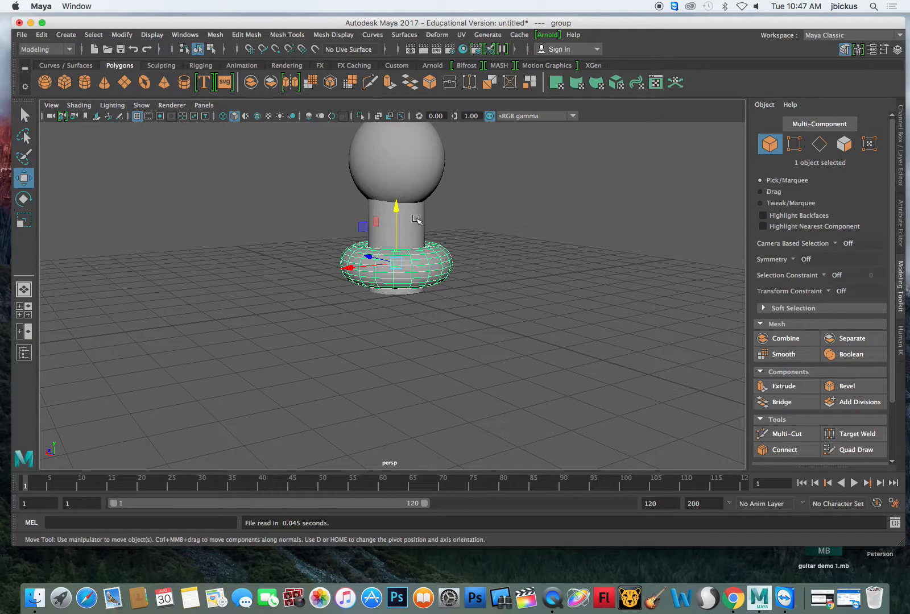
pyautogui.moveTo(396, 203); pyautogui.dragTo(399, 230)
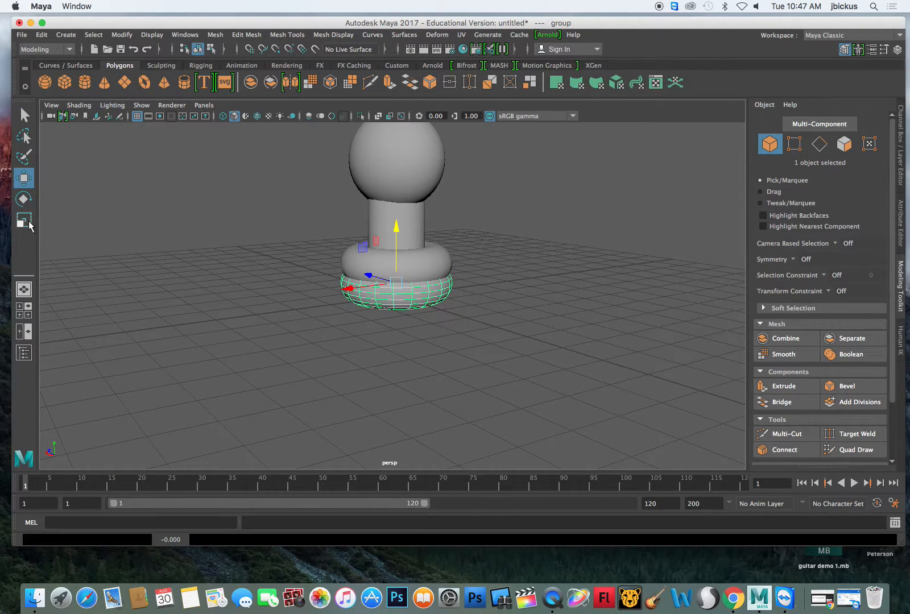
pyautogui.press('r')
pyautogui.moveTo(400, 282); pyautogui.dragTo(425, 272)
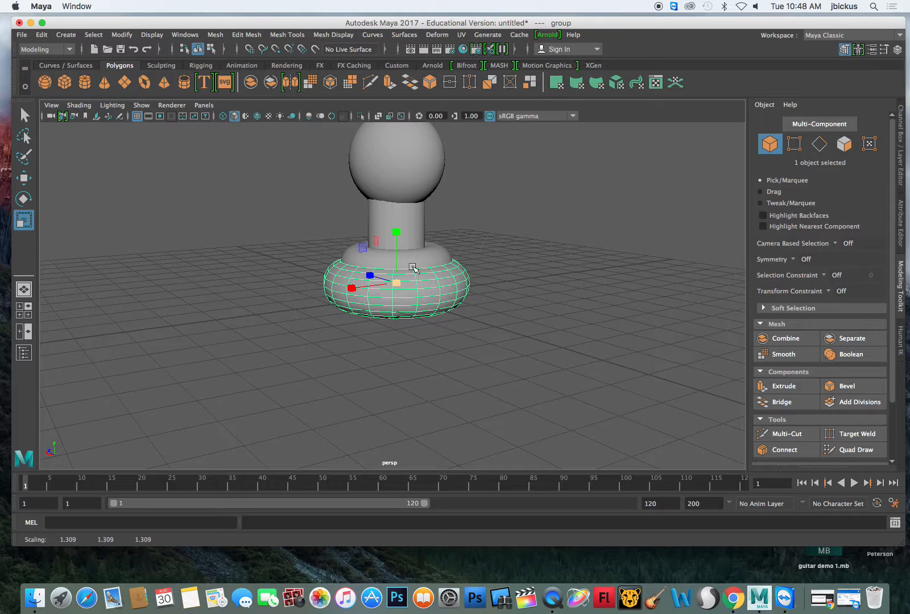
# - Paste another torus copy, lower it beneath the second one, scale it uniformly by about 1.18, and clear the selection
pyautogui.hotkey('ctrl', 'v')
pyautogui.click(23, 178)
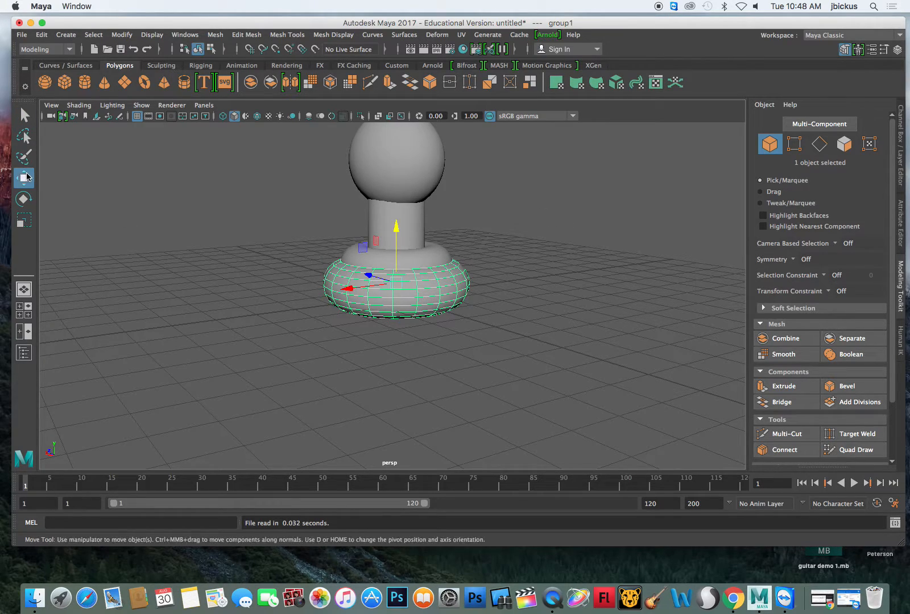
pyautogui.moveTo(394, 239); pyautogui.dragTo(396, 259)
pyautogui.press('r')
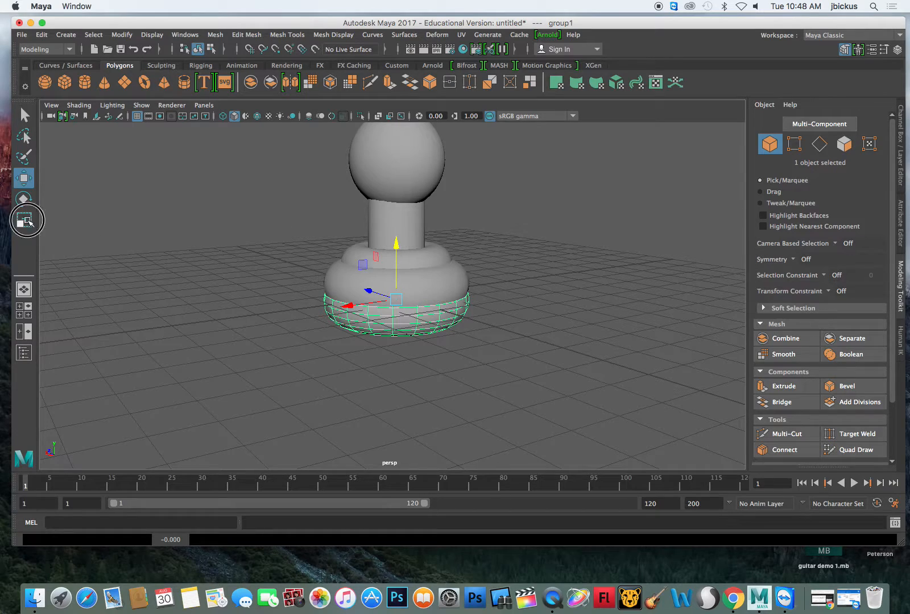
pyautogui.moveTo(396, 301); pyautogui.dragTo(420, 293)
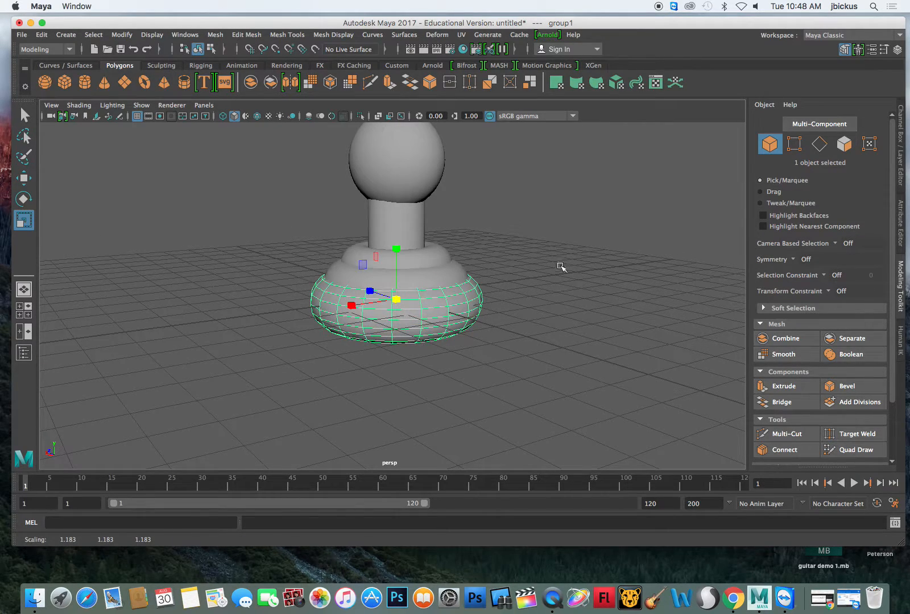
pyautogui.click(24, 115)
pyautogui.click(557, 222)
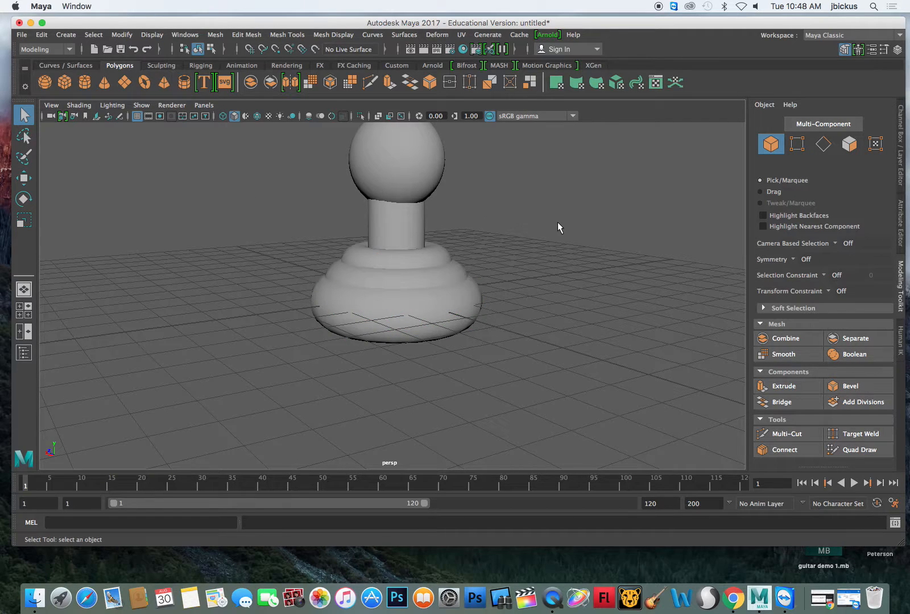
# - Select the sphere together with the cylinder and combine them into one mesh
pyautogui.click(398, 189)
pyautogui.click(405, 220)
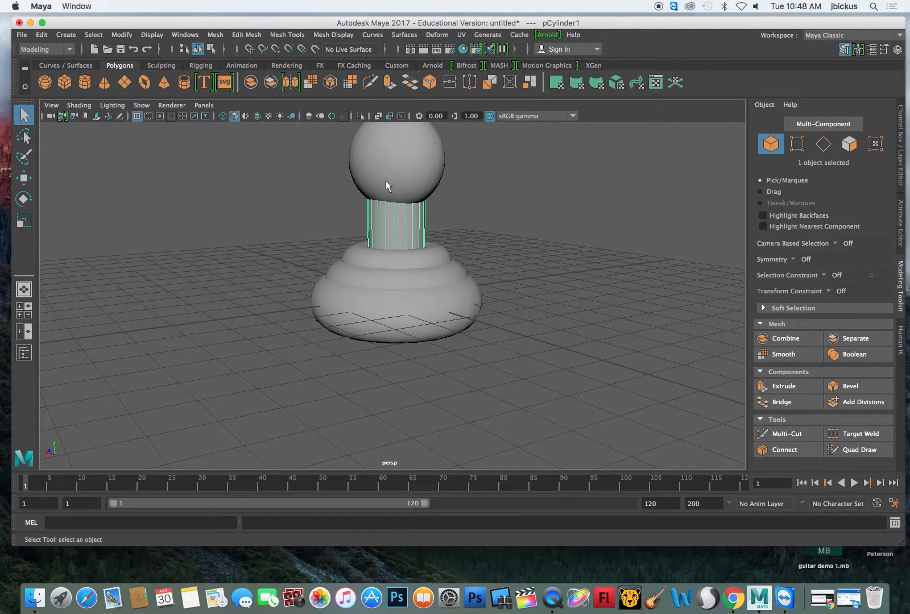
pyautogui.click(311, 158)
pyautogui.moveTo(328, 160); pyautogui.dragTo(396, 222)
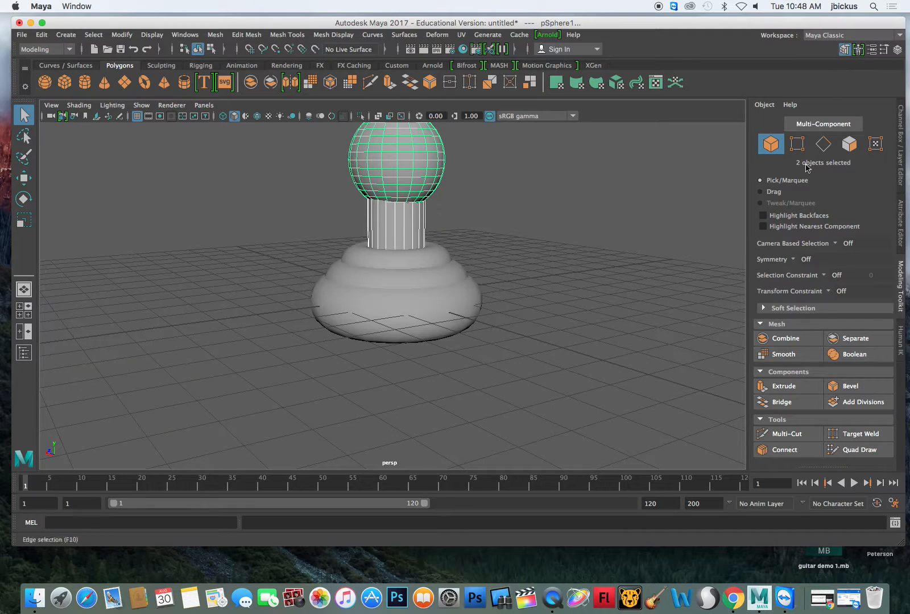
pyautogui.click(778, 338)
pyautogui.click(467, 188)
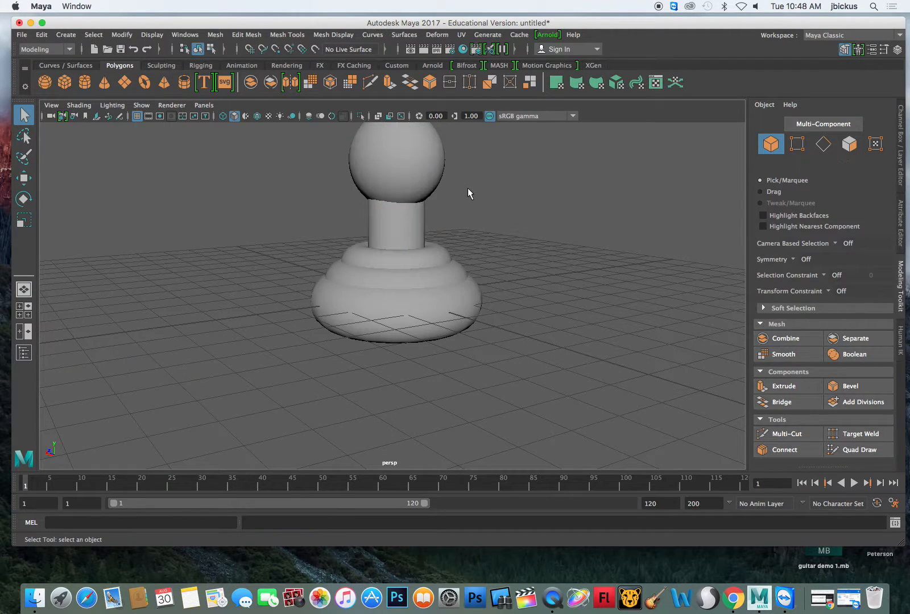
# - Combine the sphere-and-cylinder mesh with the three stacked tori into a single object
pyautogui.click(398, 193)
pyautogui.keyDown('shift'); pyautogui.moveTo(282, 239); pyautogui.dragTo(534, 386); pyautogui.keyUp('shift')
pyautogui.click(778, 339)
pyautogui.click(571, 316)
# - Separate the whole combined mesh back into its individual objects and clear the selection
pyautogui.moveTo(524, 305); pyautogui.dragTo(330, 152)
pyautogui.click(832, 338)
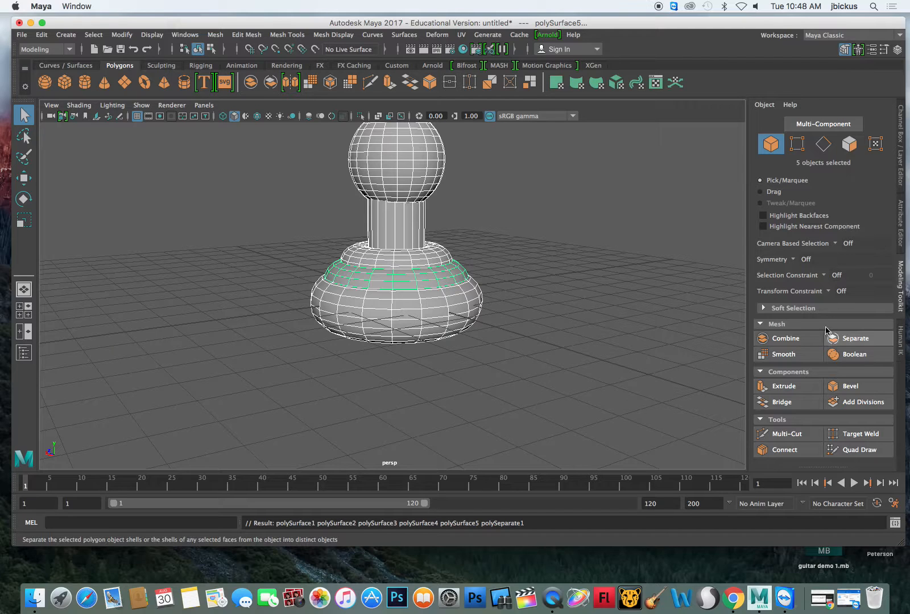
pyautogui.click(308, 176)
# - Smooth the sphere with 1 division and reduce its polygons twice by 50 percent
pyautogui.click(395, 169)
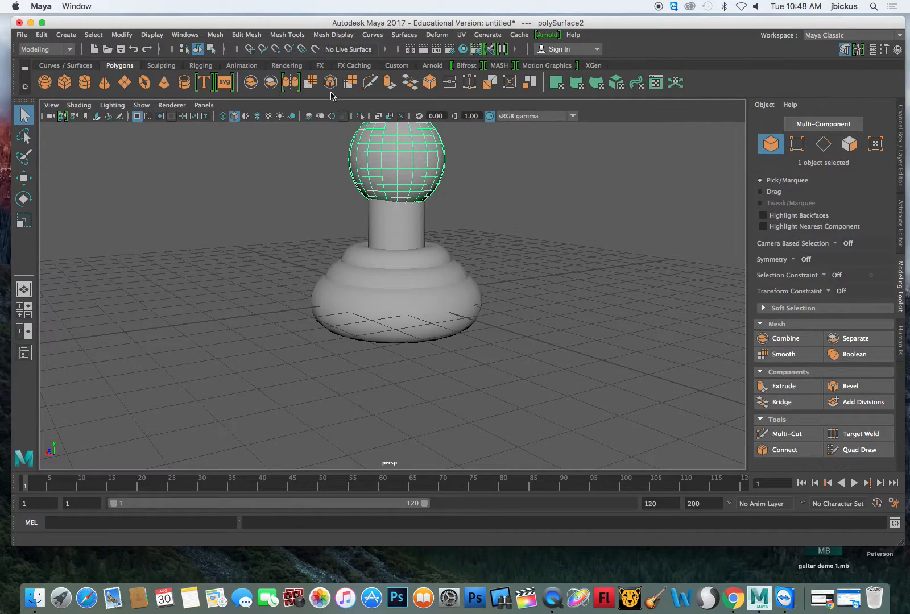
pyautogui.click(315, 84)
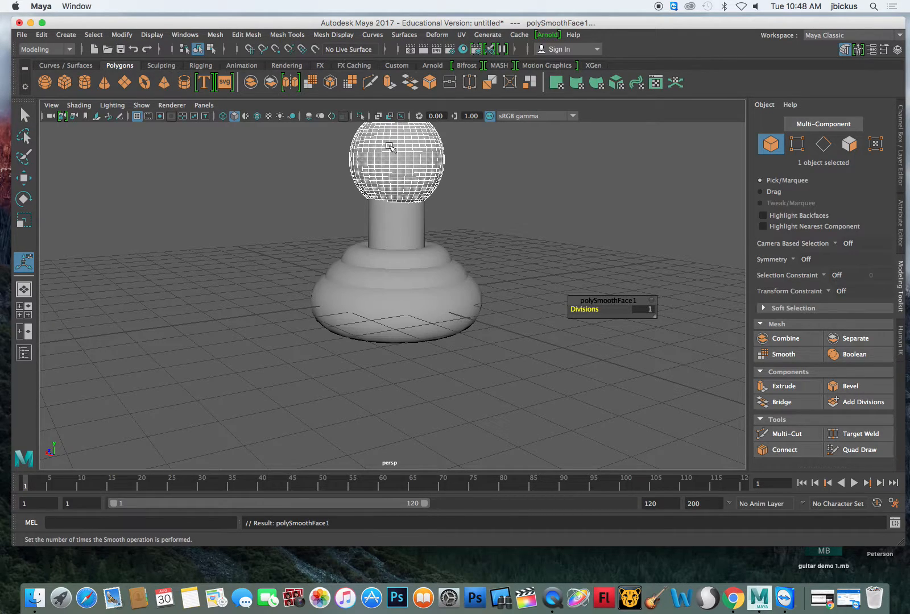
pyautogui.click(351, 83)
pyautogui.click(352, 84)
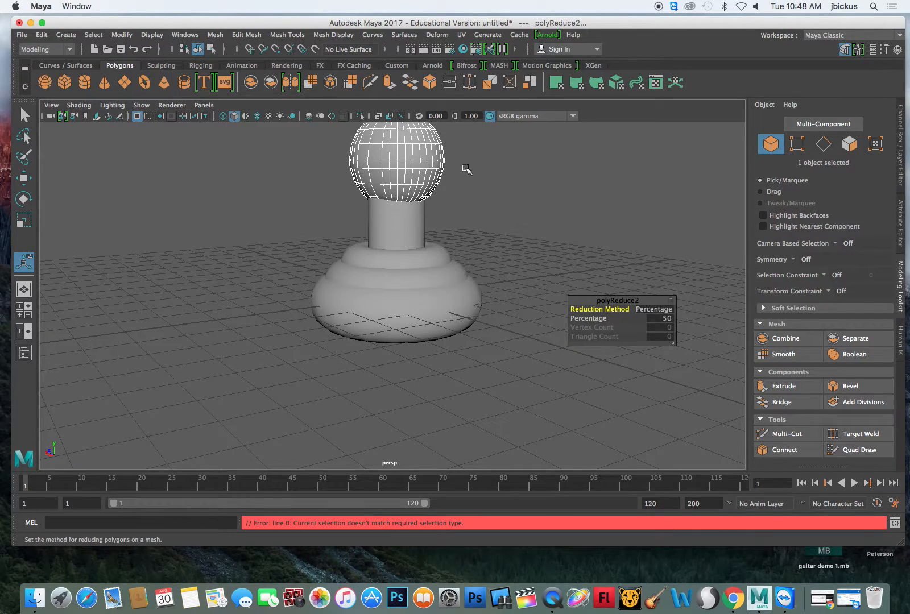
# - Reselect the reduced sphere and smooth it again with 1 division
pyautogui.keyDown('alt'); pyautogui.moveTo(501, 178); pyautogui.dragTo(439, 170); pyautogui.keyUp('alt')
pyautogui.click(507, 233)
pyautogui.scroll(-3, 506, 232)
pyautogui.scroll(5, 508, 235)
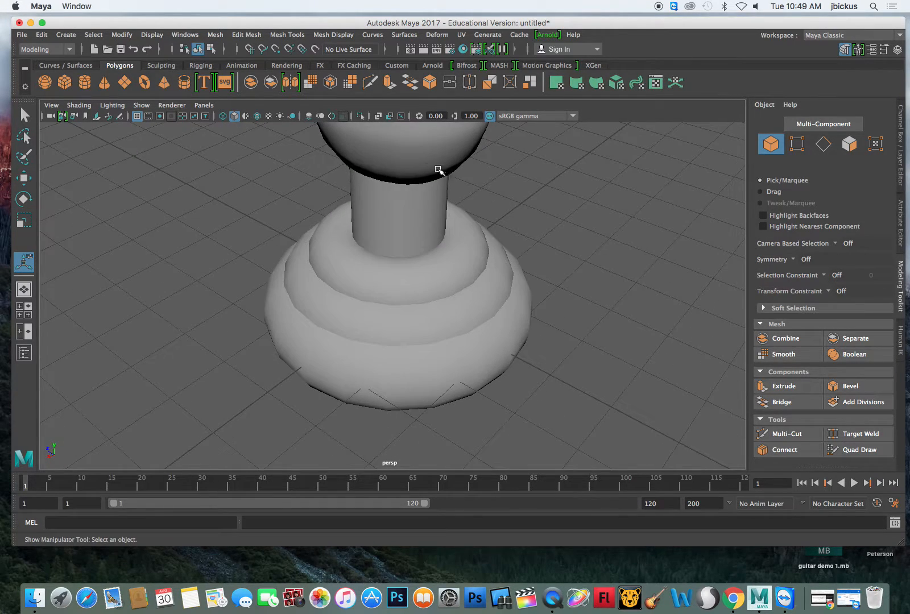
pyautogui.click(420, 160)
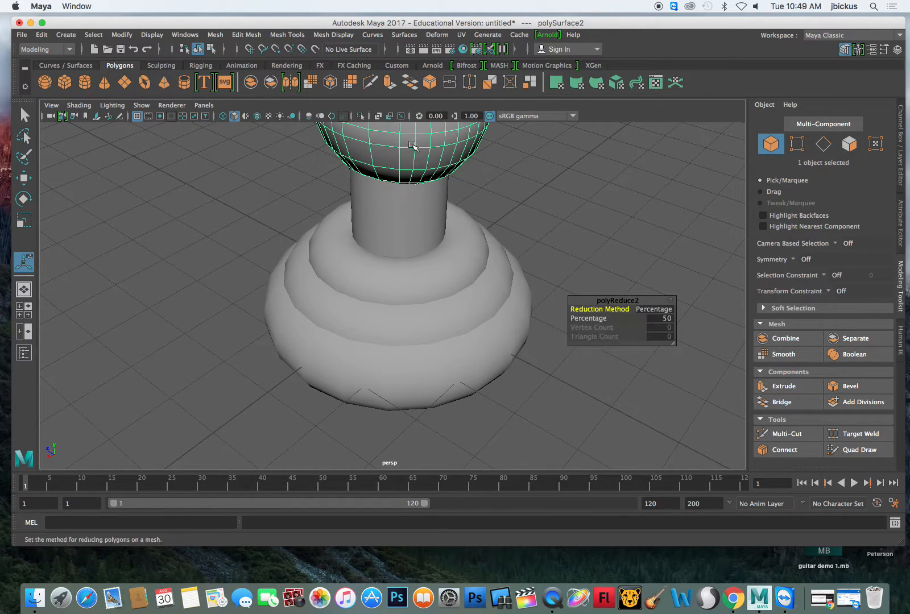
pyautogui.click(314, 82)
# - Apply the Multi-Cut tool to the faces on the sphere's lower front and return to the Select Tool
pyautogui.scroll(-5, 541, 234)
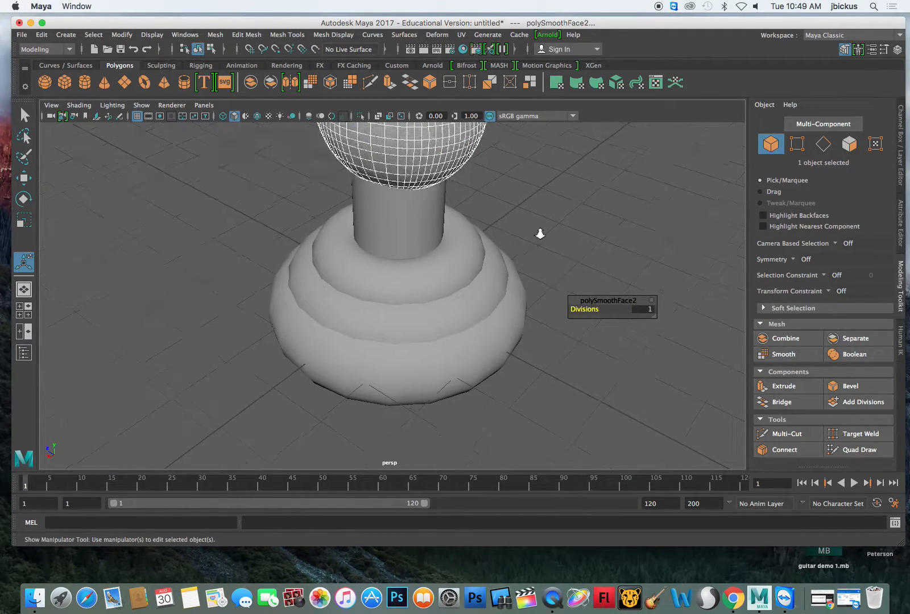
pyautogui.scroll(6, 461, 251)
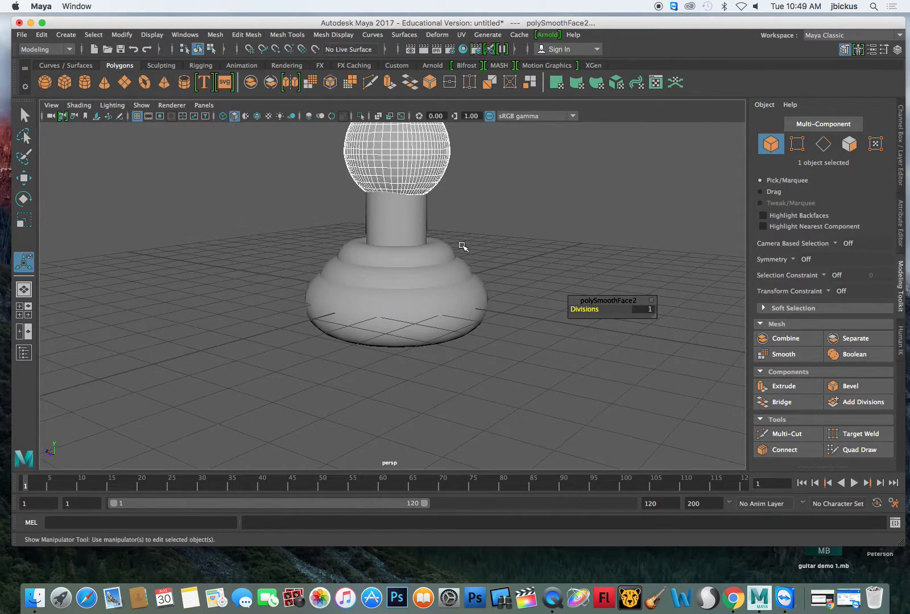
pyautogui.scroll(-2, 462, 246)
pyautogui.scroll(1, 463, 247)
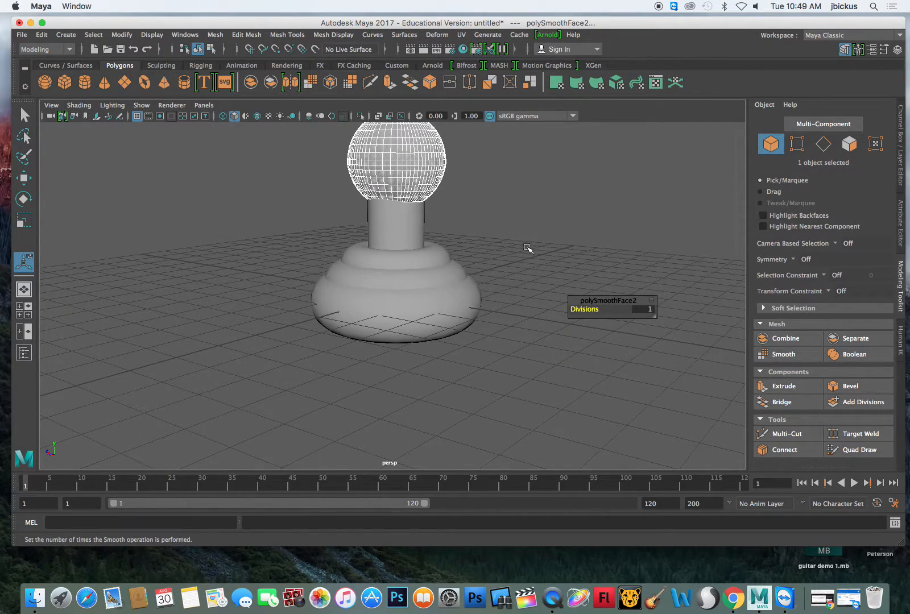
pyautogui.scroll(-2, 566, 248)
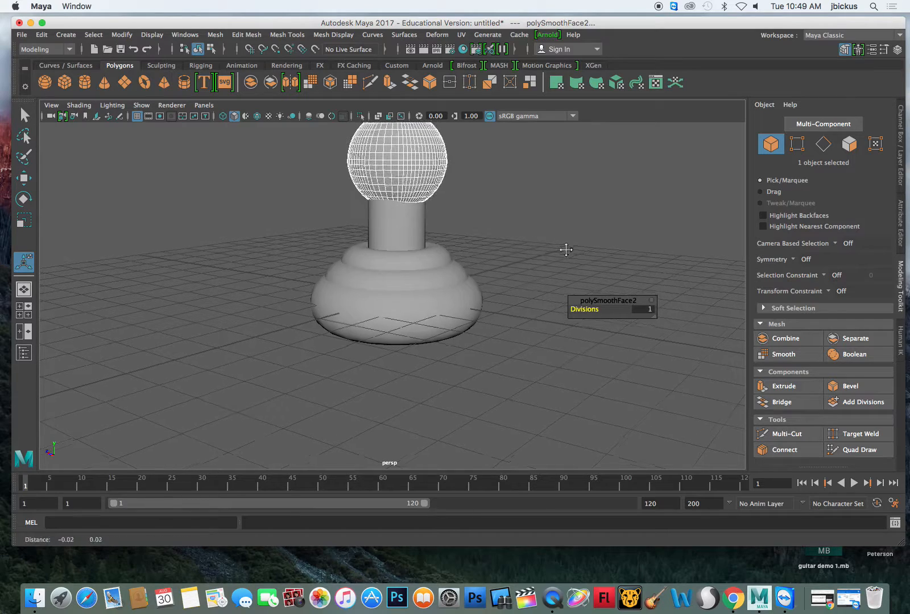
pyautogui.scroll(3, 561, 290)
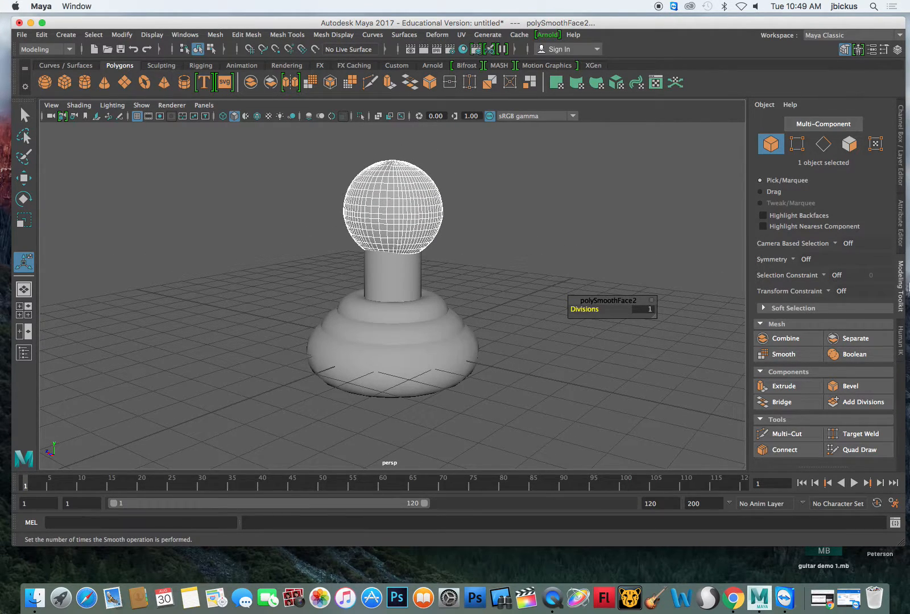
pyautogui.click(765, 434)
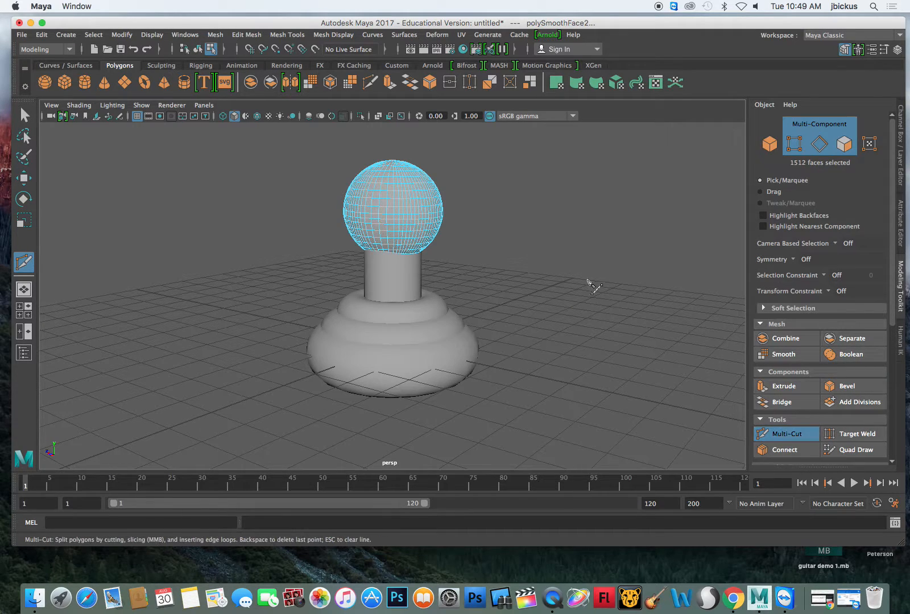
pyautogui.keyDown('ctrl'); pyautogui.click(387, 237); pyautogui.keyUp('ctrl')
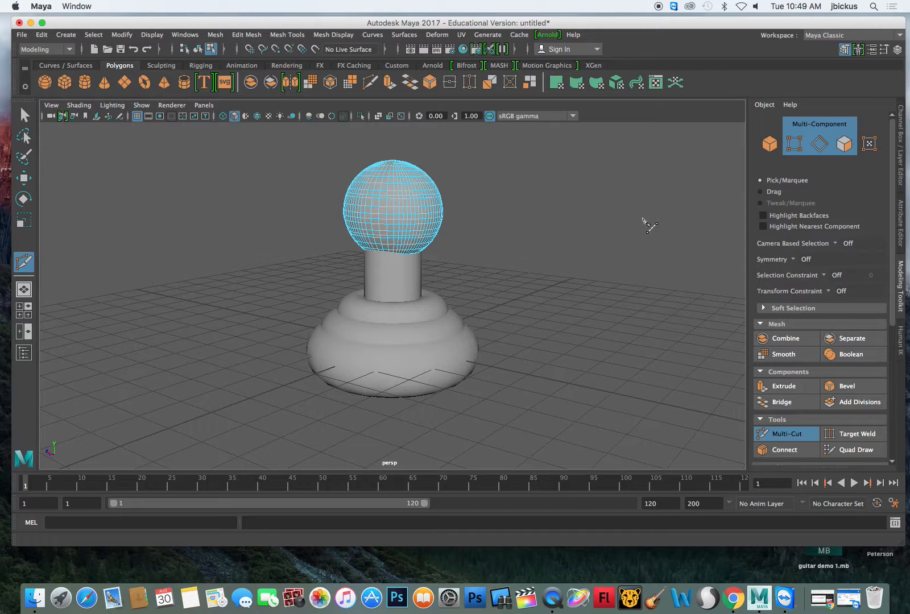
pyautogui.click(24, 115)
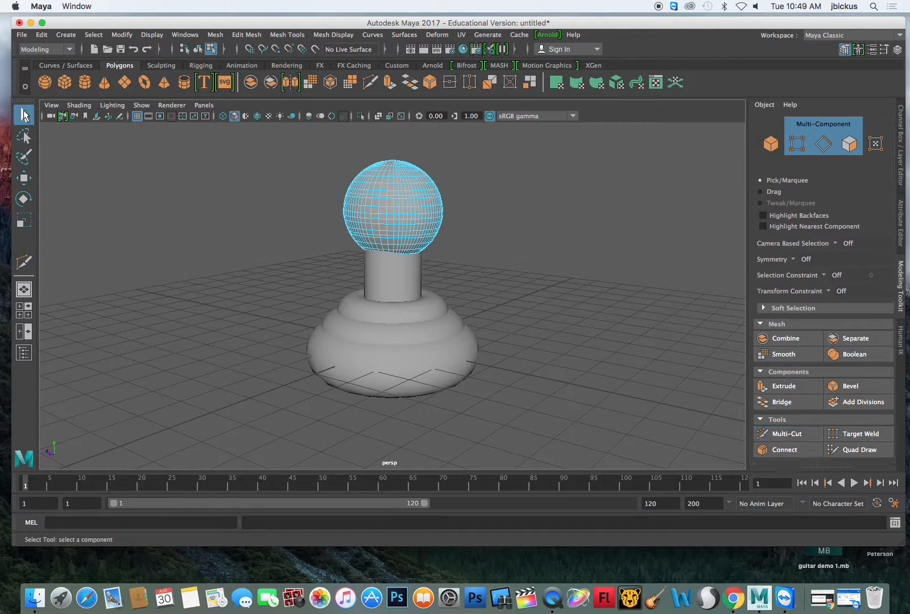
pyautogui.scroll(3, 391, 197)
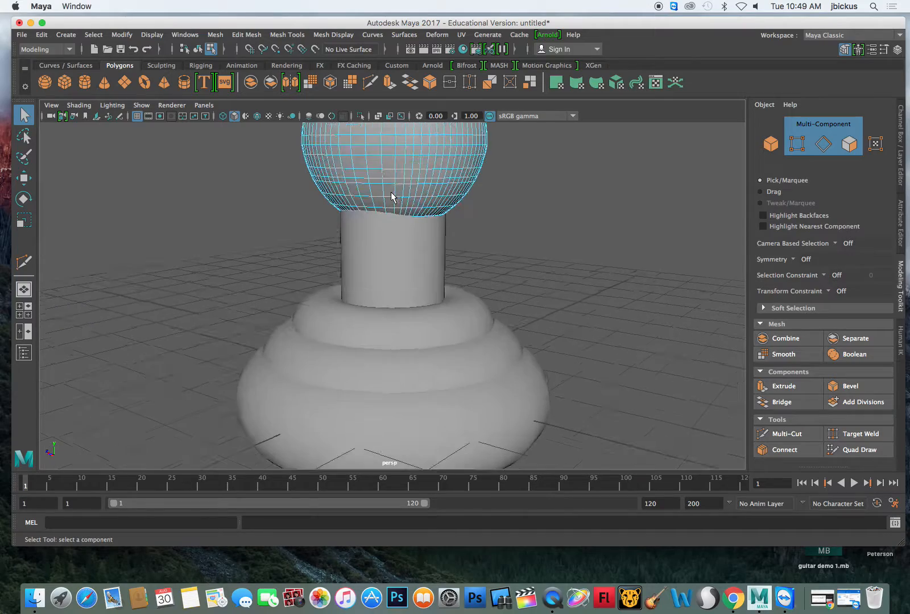
# - Clear the sphere's object selection, go through vertex and edge selection modes, and select one edge on its front
pyautogui.keyDown('alt'); pyautogui.moveTo(567, 196); pyautogui.dragTo(575, 232); pyautogui.keyUp('alt')
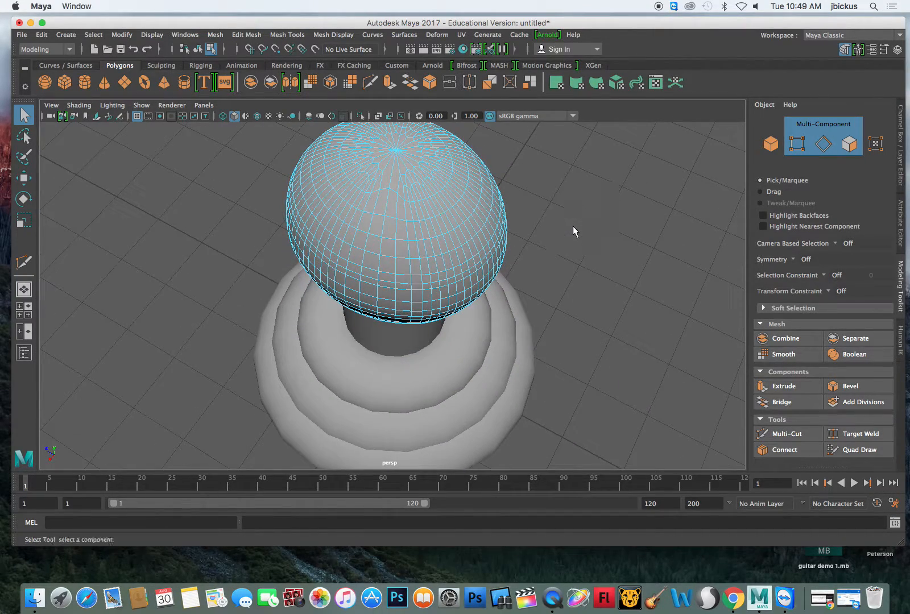
pyautogui.click(770, 144)
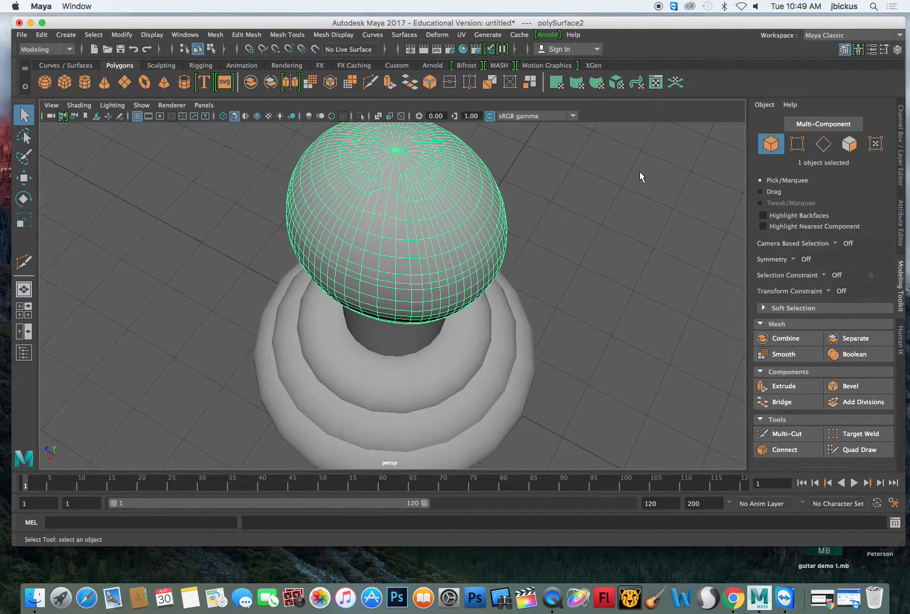
pyautogui.click(640, 172)
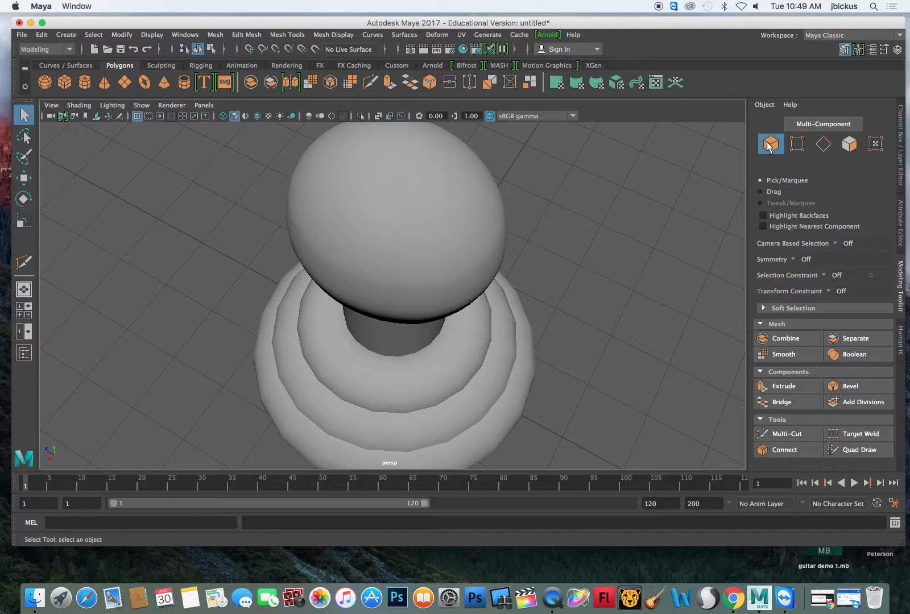
pyautogui.click(798, 144)
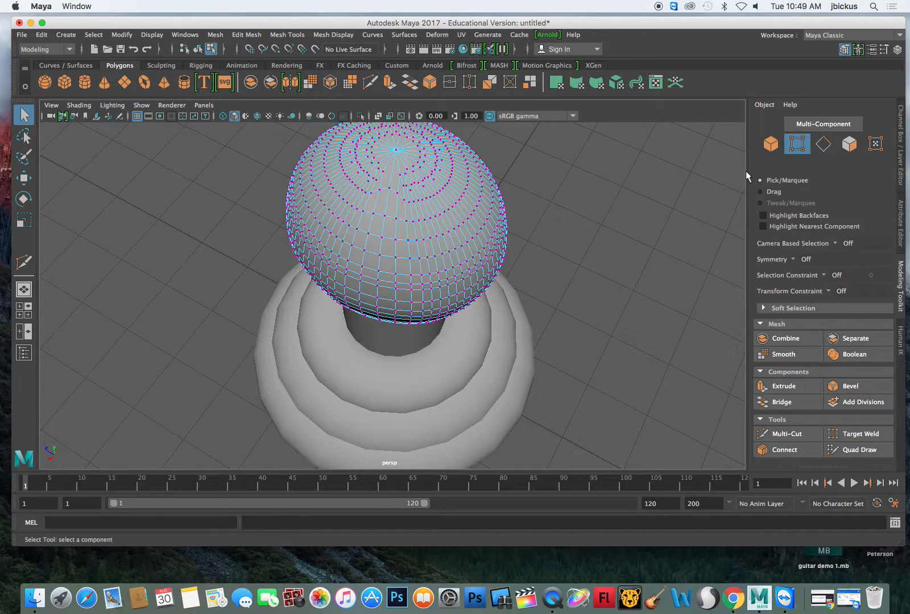
pyautogui.click(824, 148)
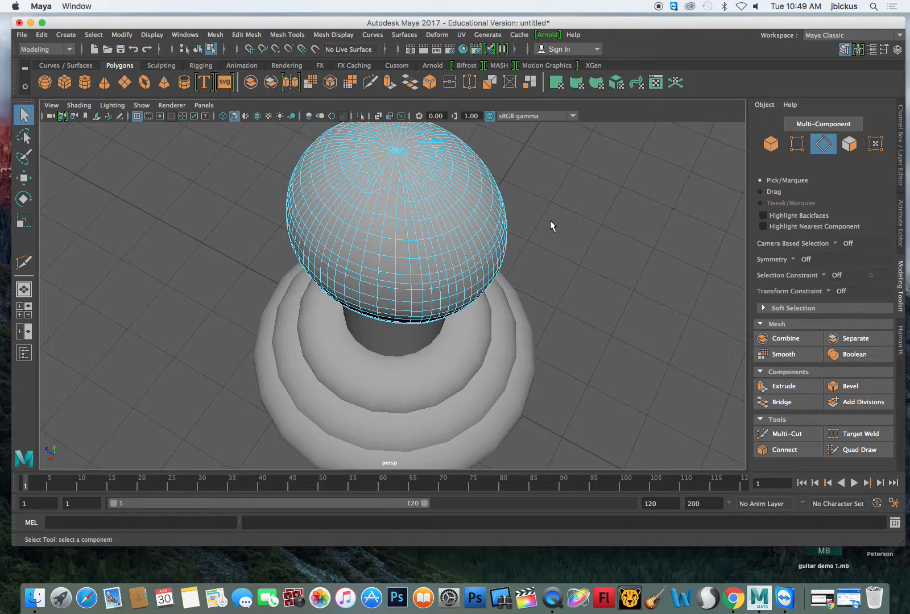
pyautogui.click(391, 220)
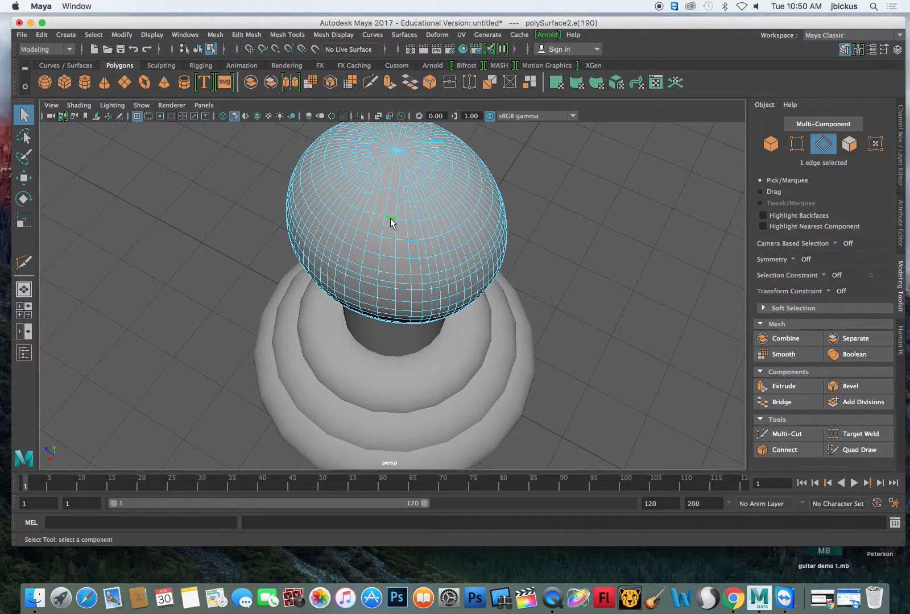
# - Switch to face selection and pick individual faces on the front of the sphere
pyautogui.click(849, 144)
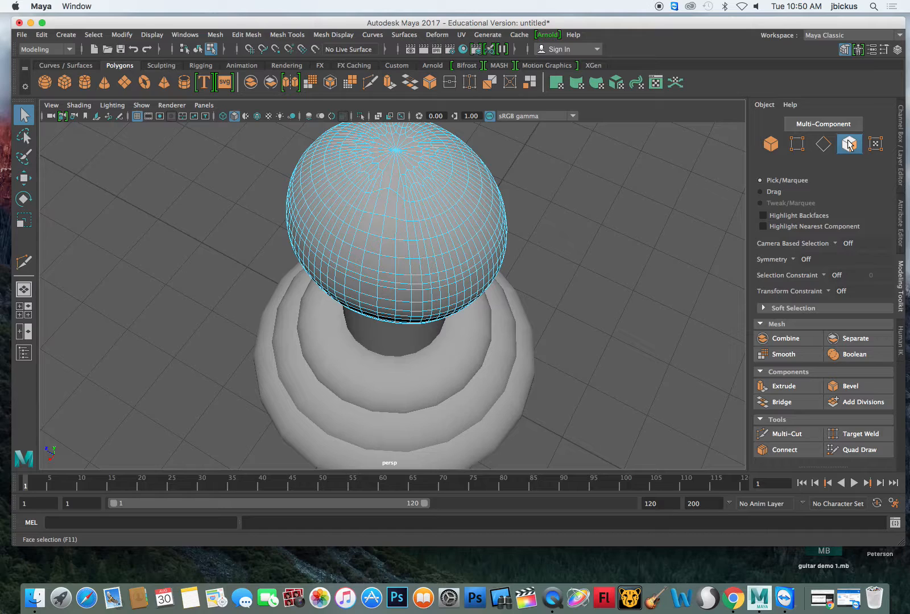
pyautogui.click(391, 208)
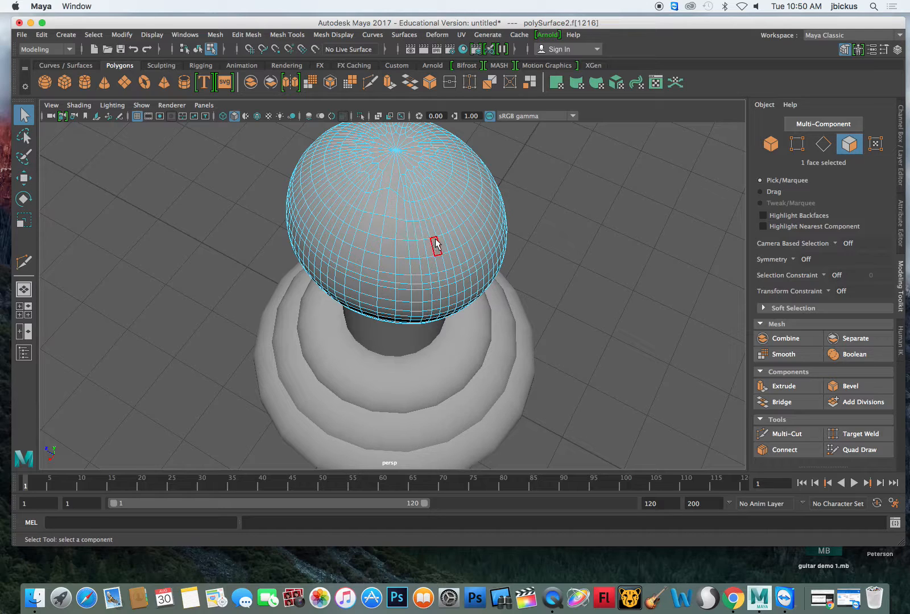
pyautogui.keyDown('shift'); pyautogui.click(384, 208); pyautogui.keyUp('shift')
pyautogui.keyDown('shift'); pyautogui.click(378, 226); pyautogui.keyUp('shift')
pyautogui.keyDown('shift'); pyautogui.click(387, 231); pyautogui.keyUp('shift')
# - Select the horizontal edge loop on the sphere's upper part and scale it inward along the X axis
pyautogui.click(797, 144)
pyautogui.click(823, 144)
pyautogui.keyDown('shift'); pyautogui.click(393, 191); pyautogui.keyUp('shift')
pyautogui.keyDown('shift'); pyautogui.click(399, 196); pyautogui.keyUp('shift')
pyautogui.doubleClick(402, 239)
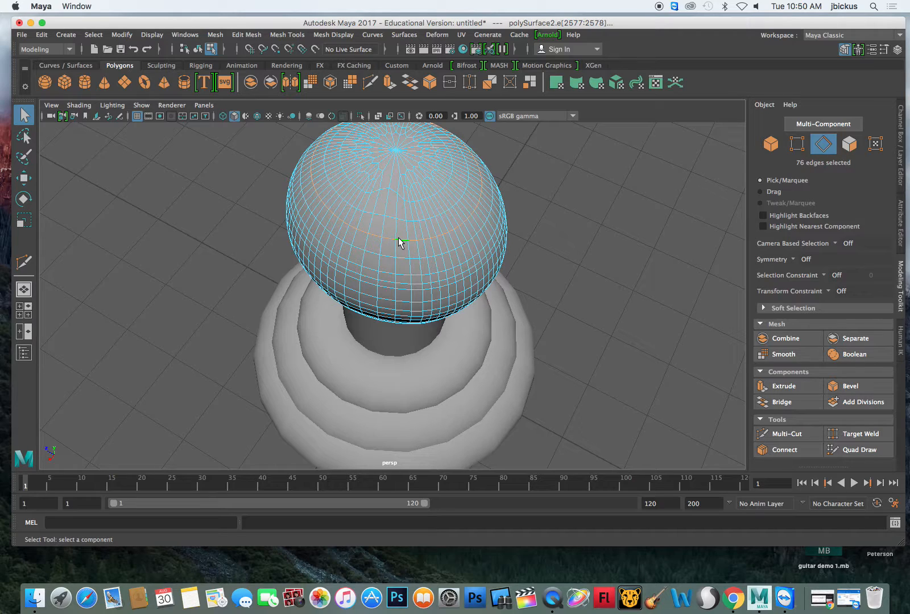
pyautogui.keyDown('alt'); pyautogui.moveTo(563, 241); pyautogui.dragTo(524, 280); pyautogui.keyUp('alt')
pyautogui.click(24, 220)
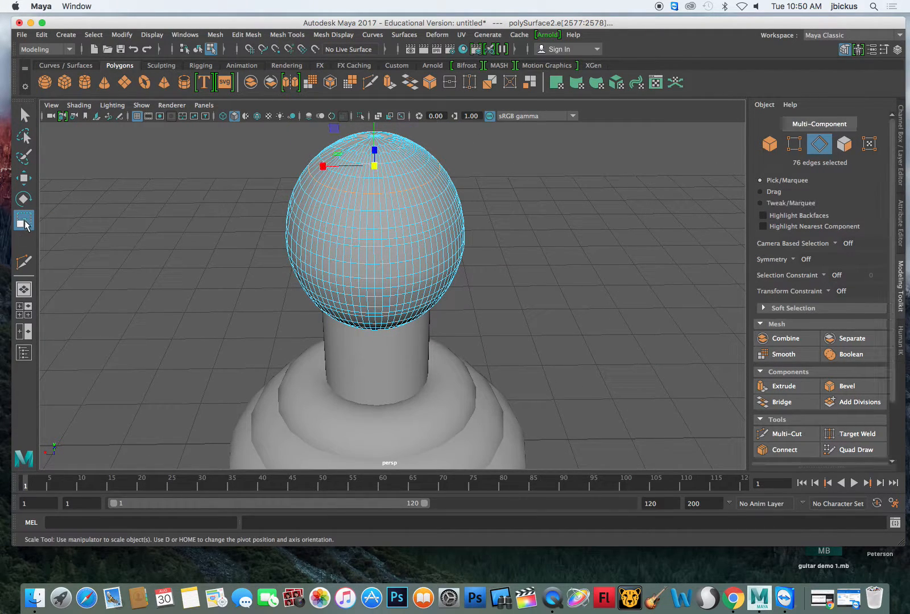
pyautogui.moveTo(322, 166); pyautogui.dragTo(336, 167)
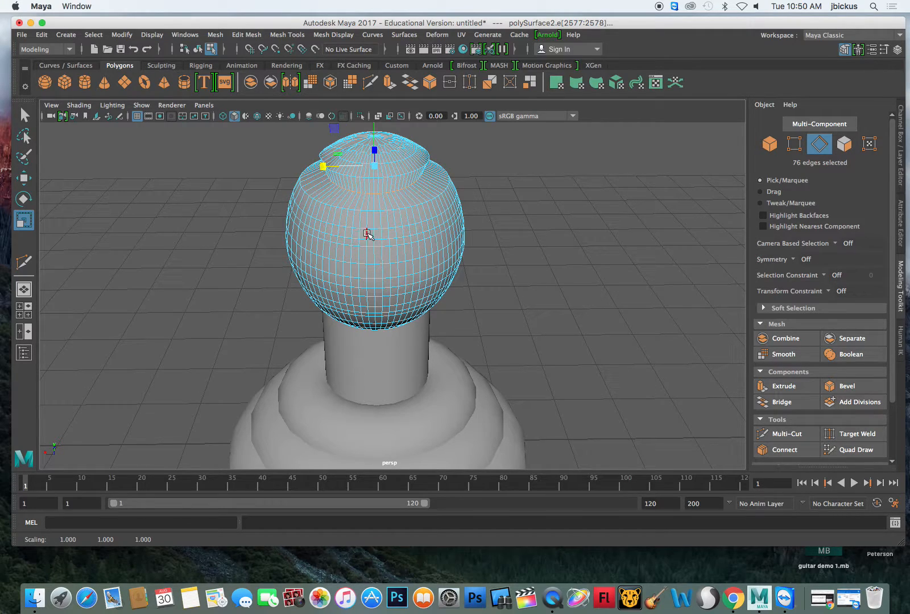
# - Select the lower horizontal edge loop just above the sphere's middle and scale it outward along X into a hat-like brim
pyautogui.click(25, 117)
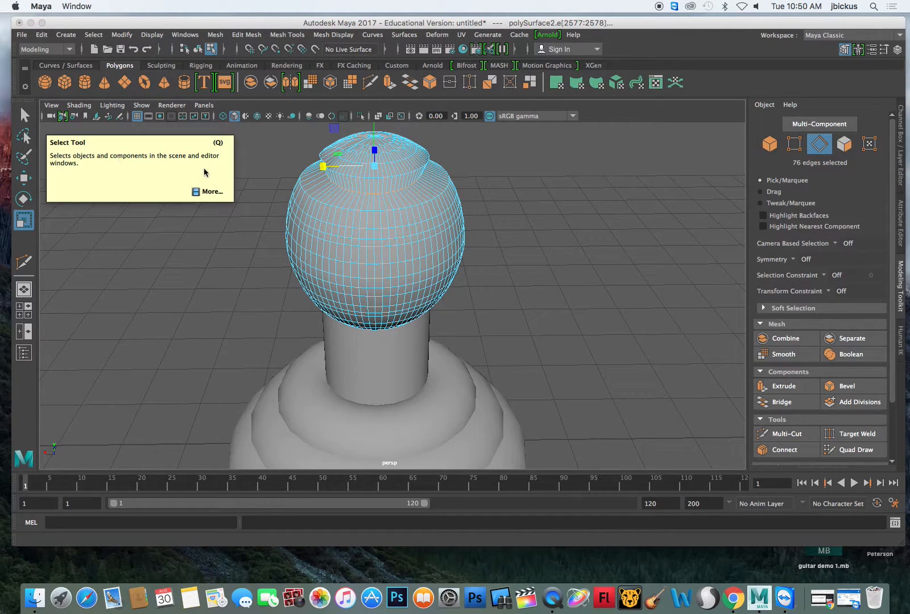
pyautogui.click(337, 227)
pyautogui.doubleClick(337, 228)
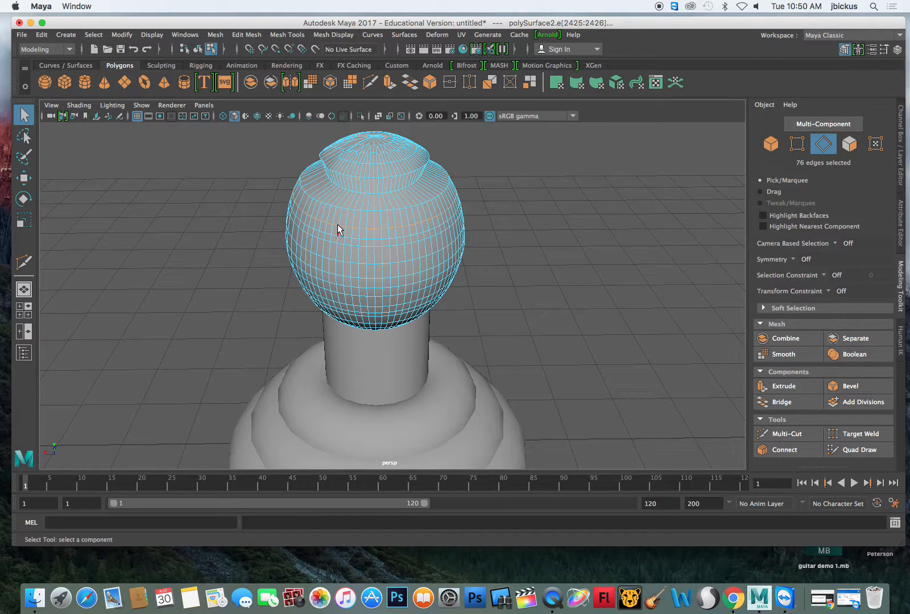
pyautogui.press('r')
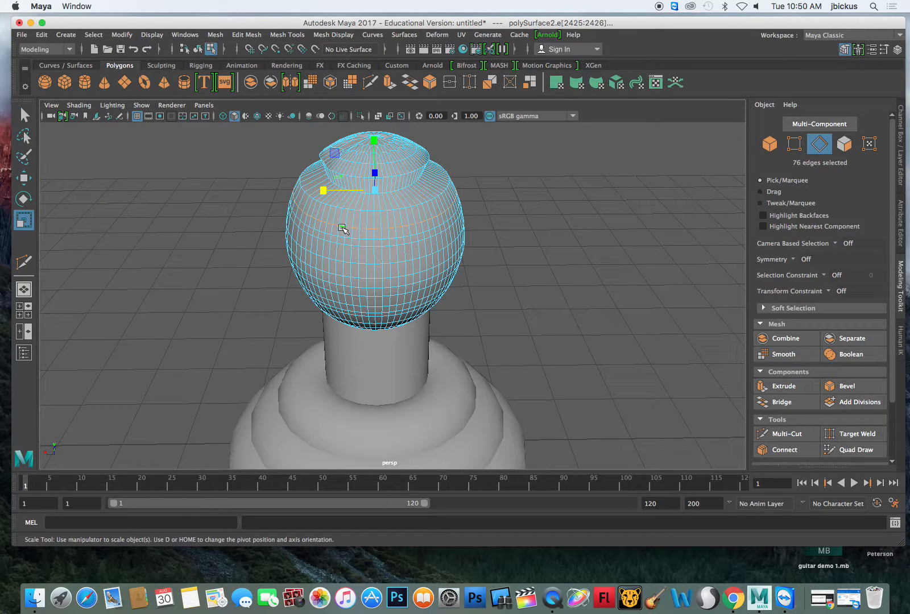
pyautogui.moveTo(323, 190)
pyautogui.mouseDown()
pyautogui.moveTo(335, 189)
pyautogui.moveTo(311, 192)
pyautogui.mouseUp()
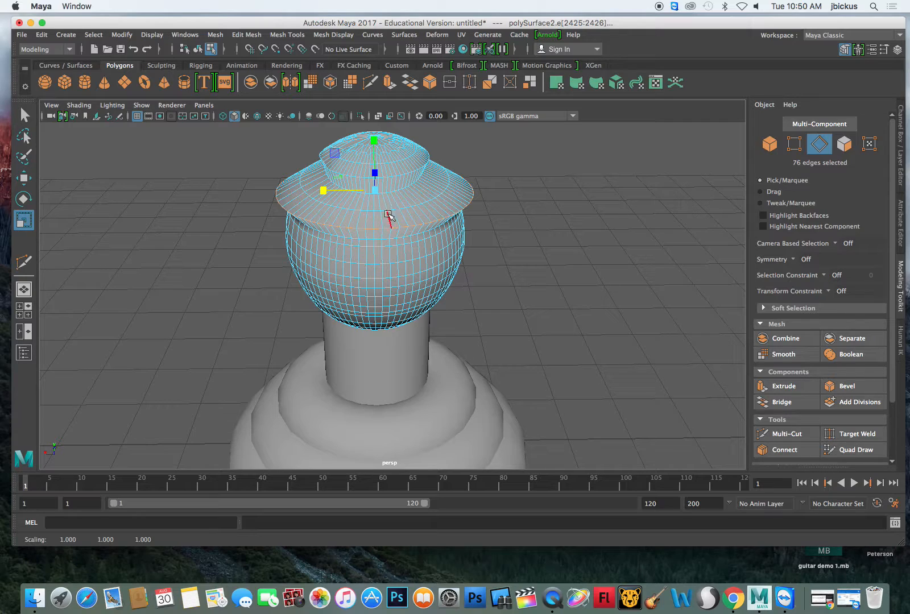
# - Select the vertical edge loop down the front of the head and scale it uniformly to about 0.93
pyautogui.press('q')
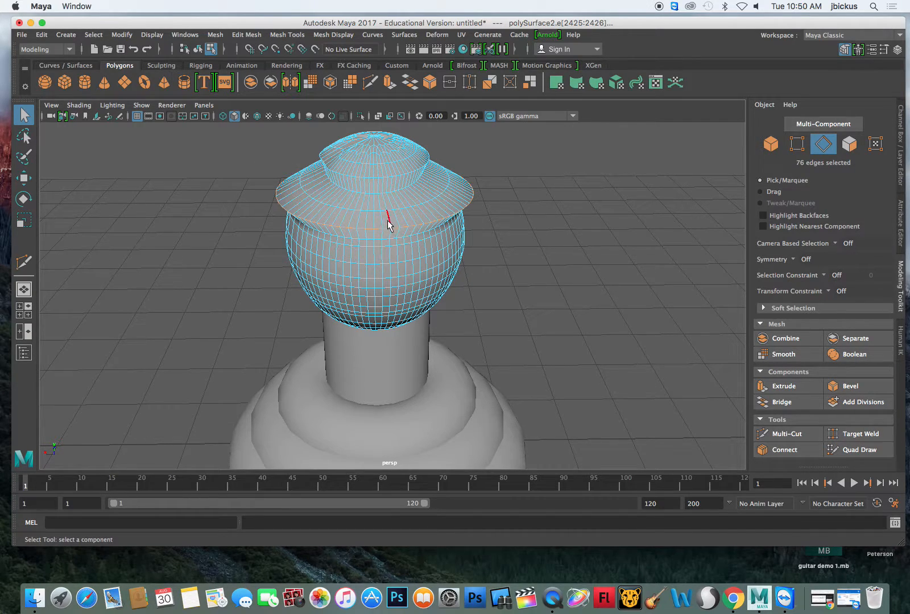
pyautogui.doubleClick(381, 219)
pyautogui.doubleClick(363, 211)
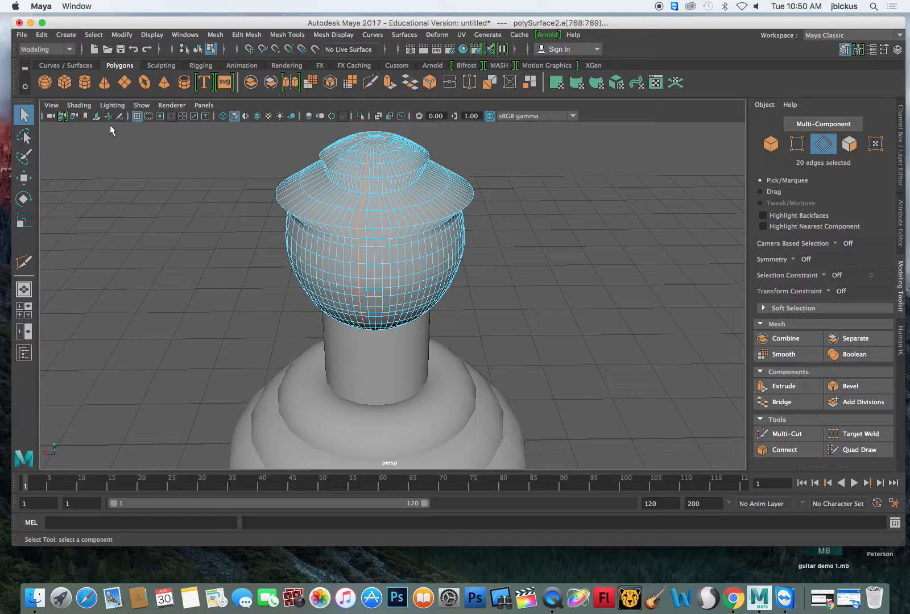
pyautogui.click(24, 220)
pyautogui.moveTo(364, 262); pyautogui.dragTo(356, 295)
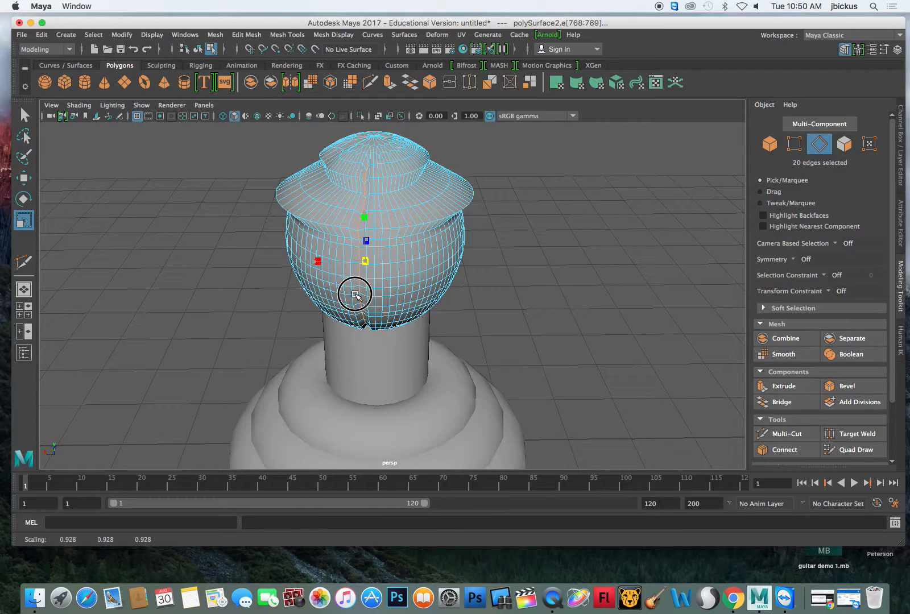
# - Return to object selection, clear the selection, and reselect the deformed head as a whole object
pyautogui.press('q')
pyautogui.press('F8')
pyautogui.click(633, 222)
pyautogui.moveTo(591, 221)
pyautogui.keyDown('alt'); pyautogui.mouseDown()
pyautogui.moveTo(520, 234)
pyautogui.moveTo(473, 203)
pyautogui.moveTo(586, 211)
pyautogui.moveTo(628, 264)
pyautogui.moveTo(561, 260)
pyautogui.moveTo(591, 216)
pyautogui.moveTo(611, 206)
pyautogui.moveTo(595, 224)
pyautogui.mouseUp(); pyautogui.keyUp('alt')
pyautogui.click(397, 224)
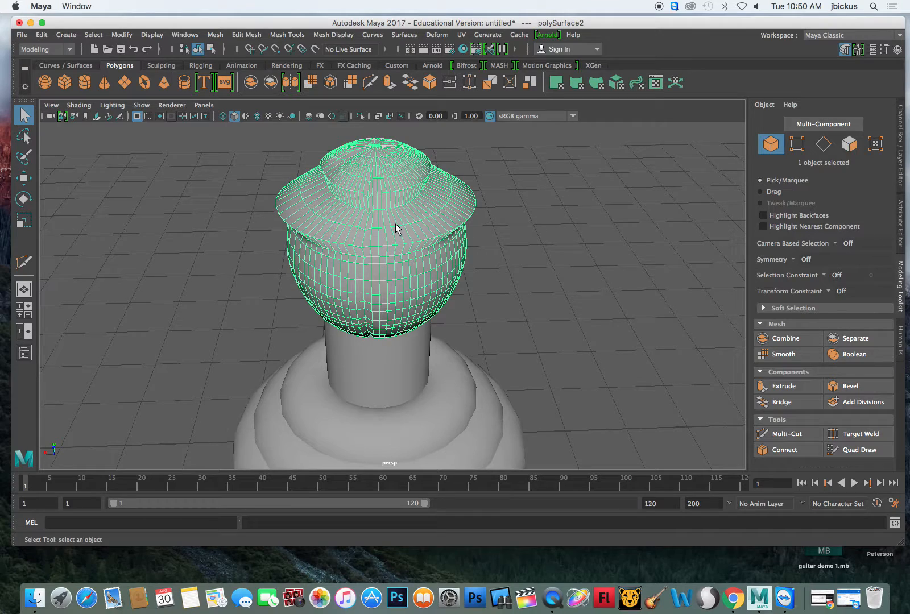
# - Select a row of faces across the front of the brim, try scaling it uniformly to about 1.65, and undo the scaling
pyautogui.click(849, 144)
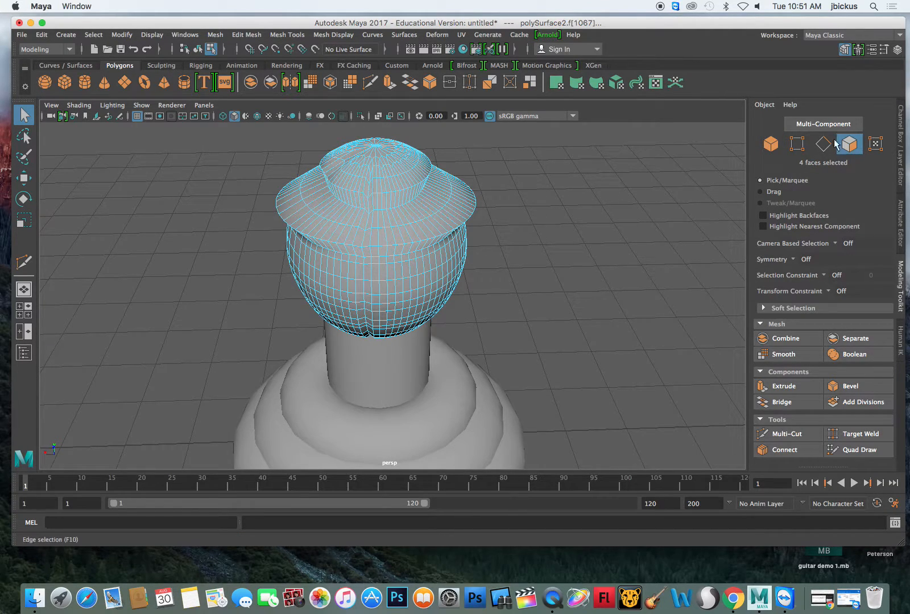
pyautogui.moveTo(428, 230); pyautogui.dragTo(373, 237)
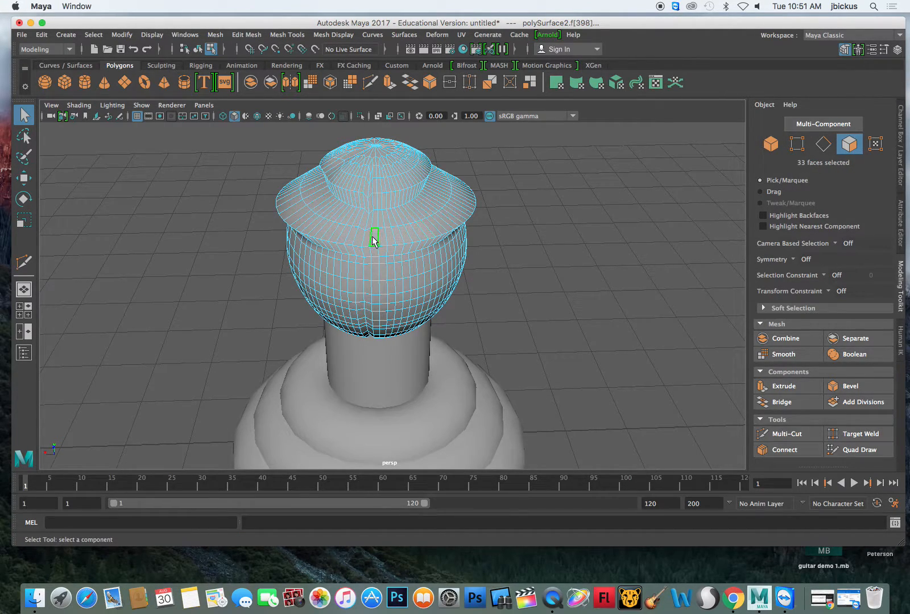
pyautogui.click(410, 258)
pyautogui.click(409, 219)
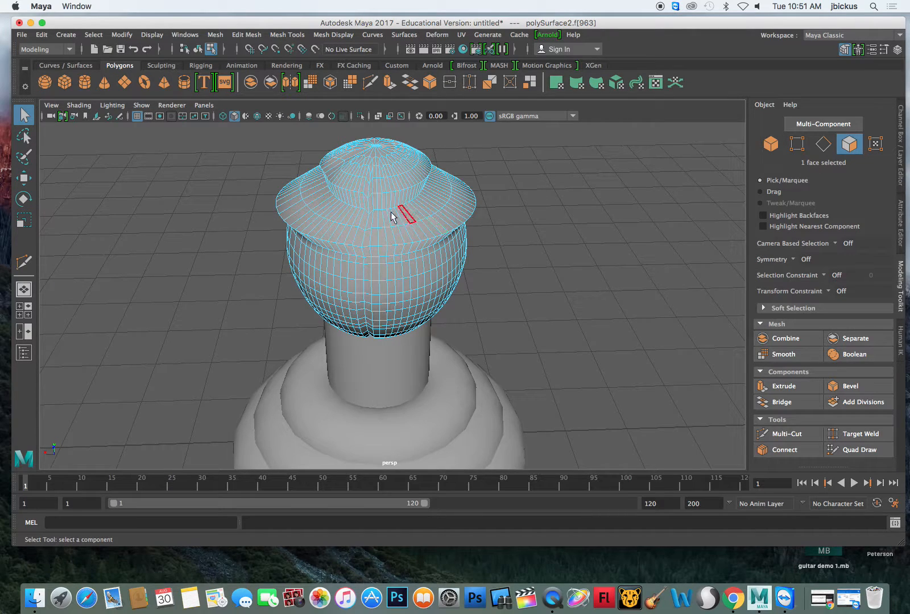
pyautogui.keyDown('shift'); pyautogui.click(352, 212); pyautogui.keyUp('shift')
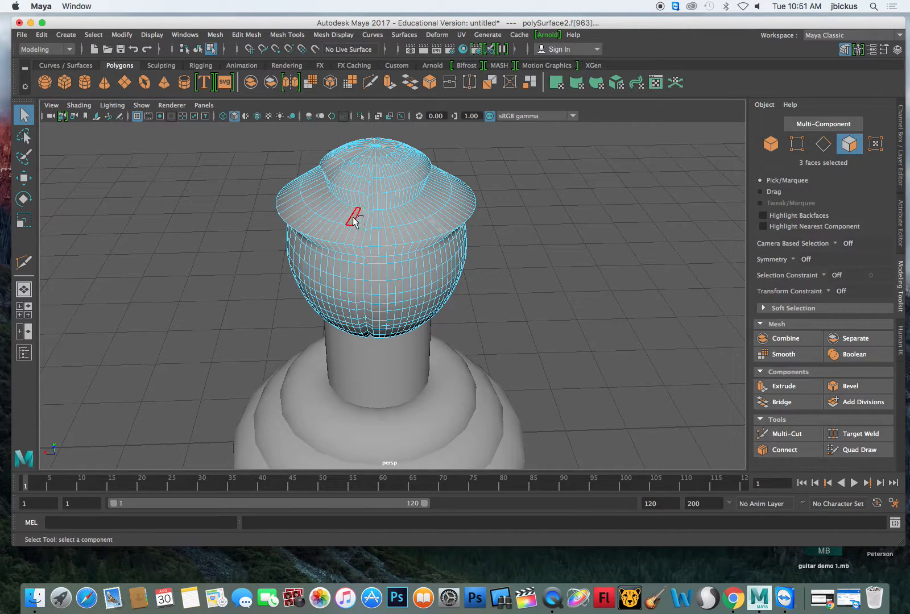
pyautogui.keyDown('shift'); pyautogui.click(370, 225); pyautogui.keyUp('shift')
pyautogui.keyDown('shift'); pyautogui.click(382, 223); pyautogui.keyUp('shift')
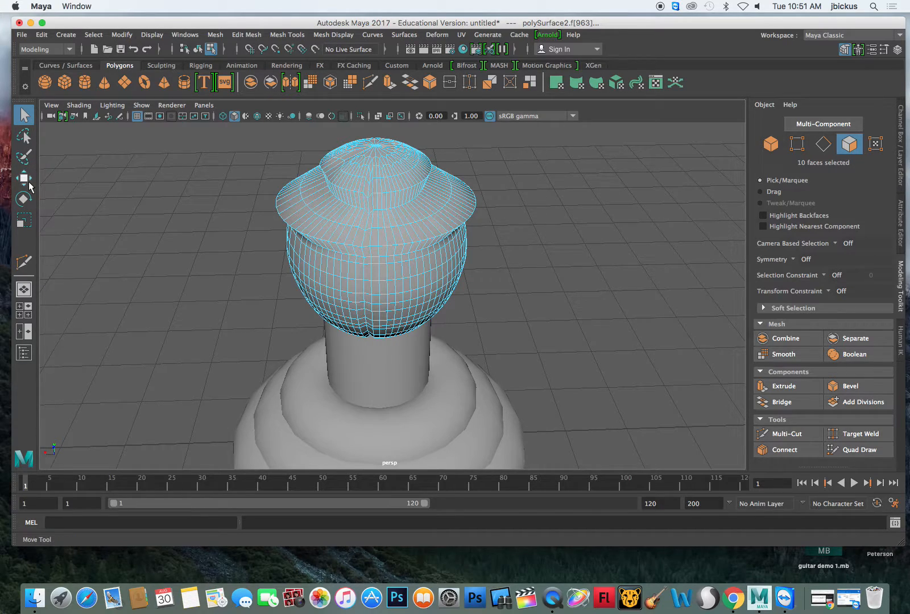
pyautogui.press('r')
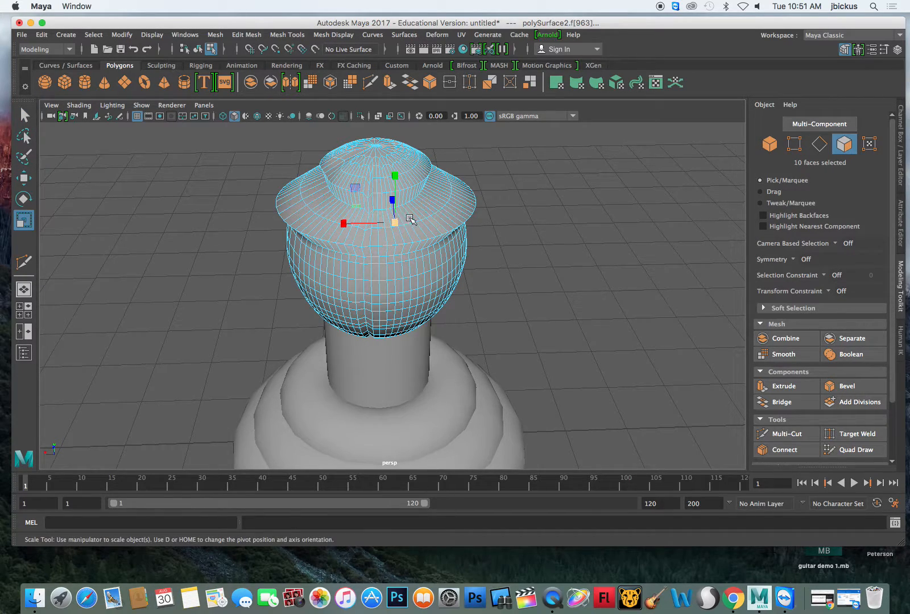
pyautogui.moveTo(396, 223); pyautogui.dragTo(433, 248)
pyautogui.press('super+z')
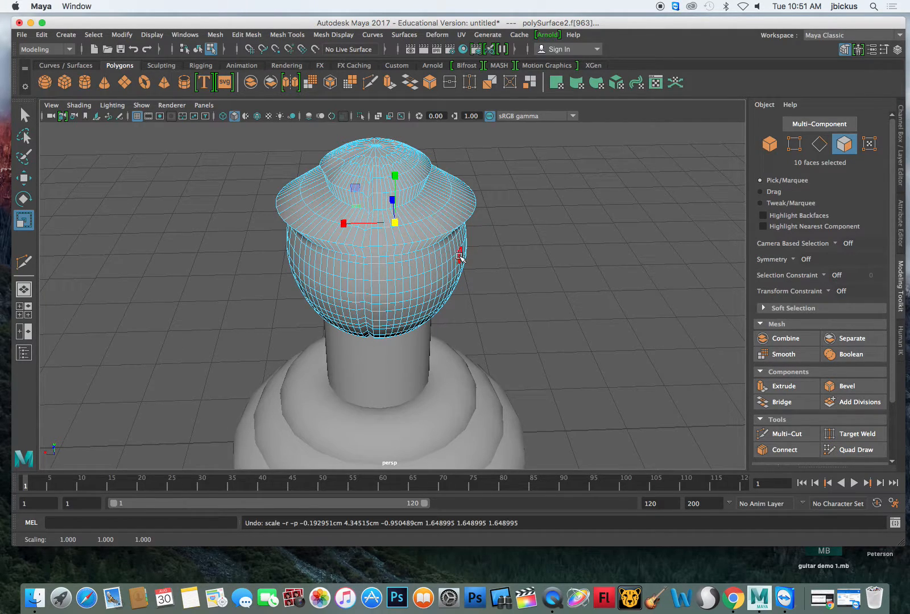
# - Select a strip of nine faces on the front of the brim, scale it up into a raised panel, and clear the selection
pyautogui.keyDown('shift'); pyautogui.click(439, 227); pyautogui.keyUp('shift')
pyautogui.moveTo(367, 217); pyautogui.dragTo(401, 170)
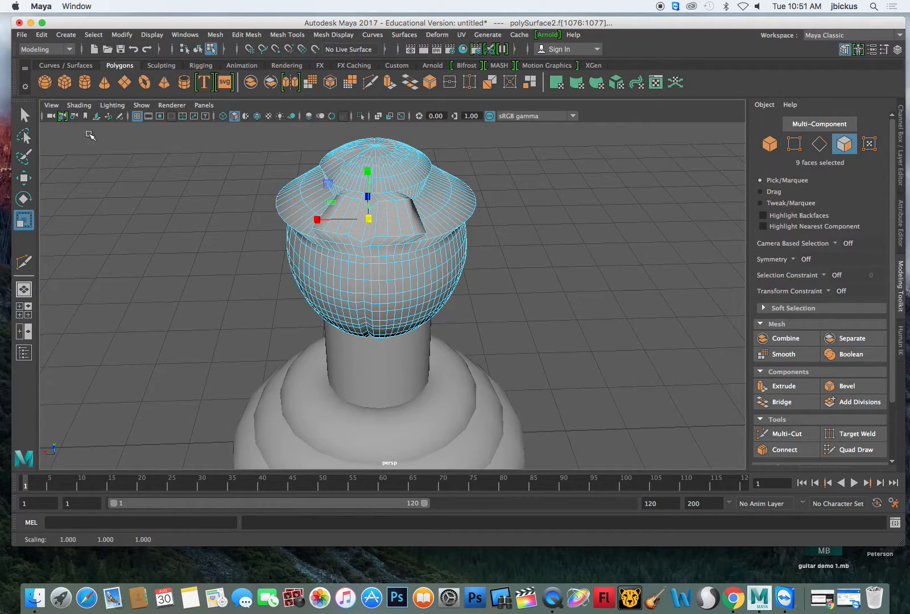
pyautogui.click(24, 116)
pyautogui.click(621, 212)
pyautogui.keyDown('alt'); pyautogui.moveTo(621, 213); pyautogui.dragTo(740, 190); pyautogui.keyUp('alt')
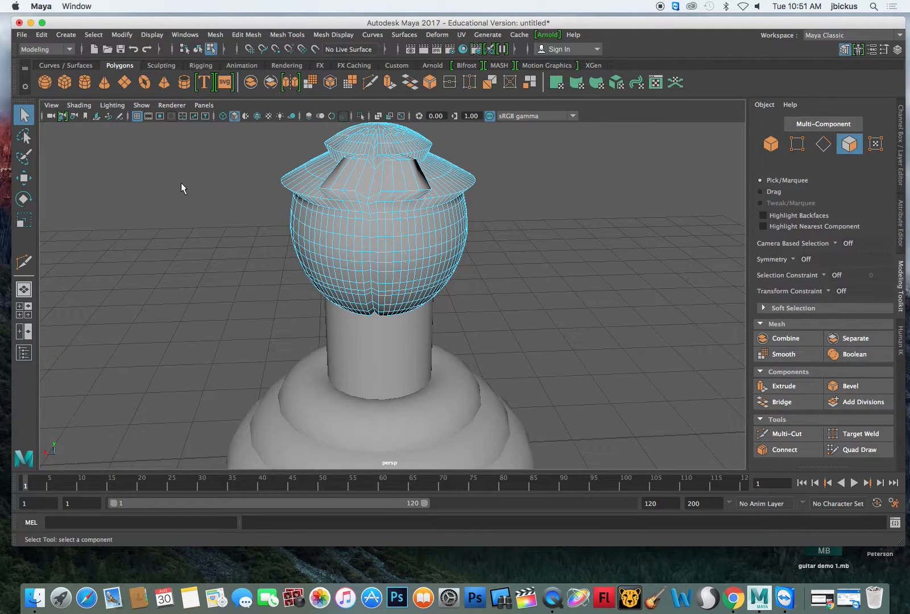
# - Select the head, neck and base rings in object mode and combine them into a single mesh
pyautogui.moveTo(190, 222); pyautogui.dragTo(516, 432)
pyautogui.press('F8')
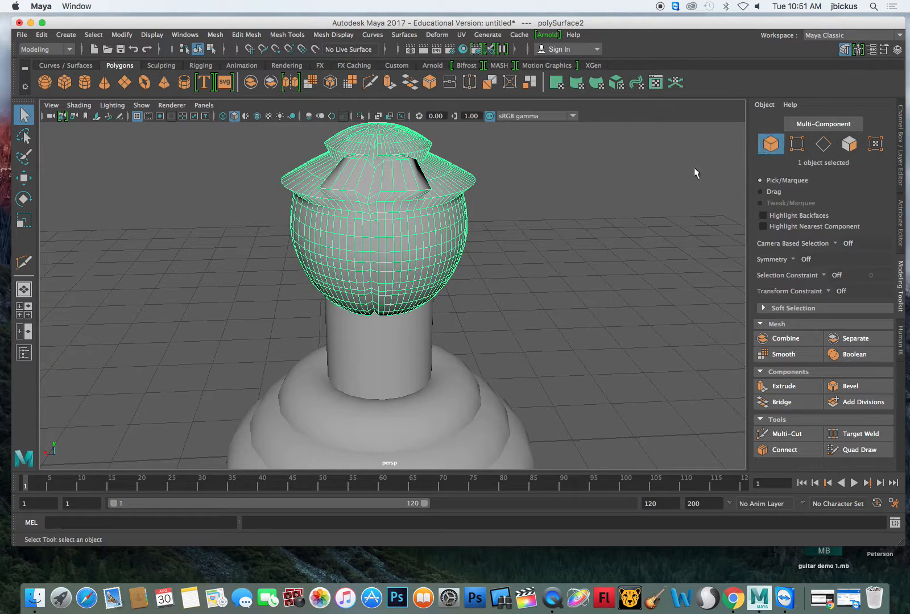
pyautogui.click(278, 305)
pyautogui.moveTo(199, 230); pyautogui.dragTo(520, 480)
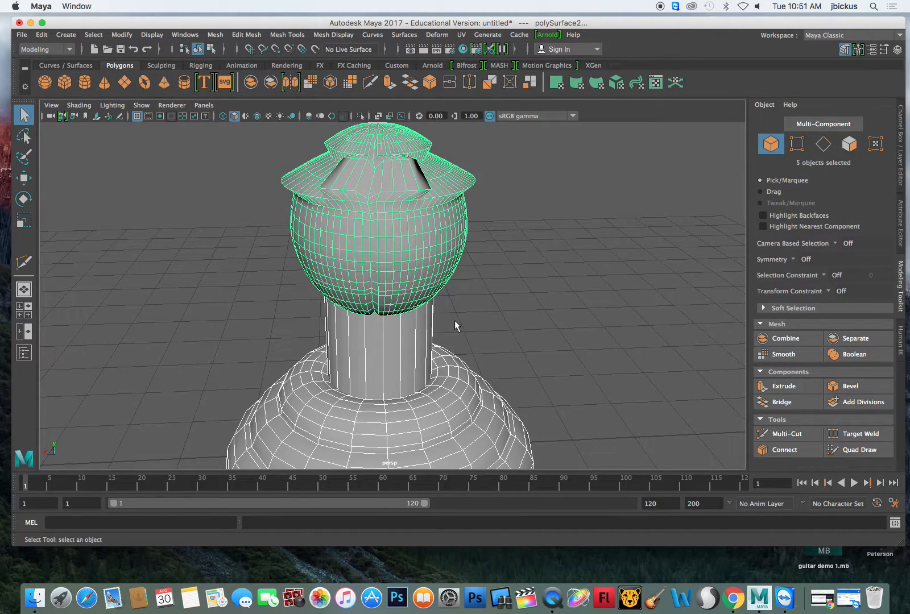
pyautogui.click(773, 338)
pyautogui.click(551, 268)
pyautogui.click(380, 246)
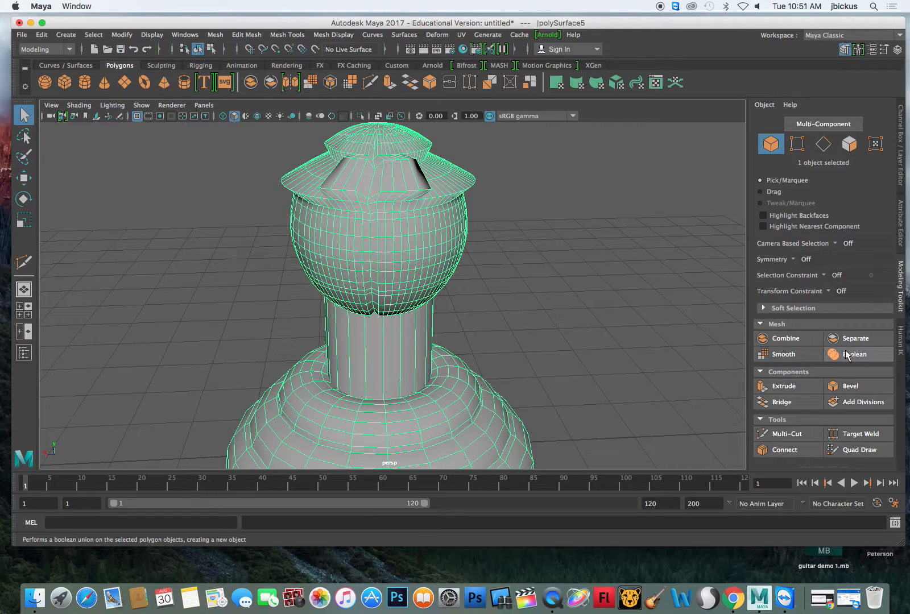
# - Create a polygon sphere and move it up about 2.77 cm and about -2.15 cm along X, beside the head
pyautogui.click(50, 84)
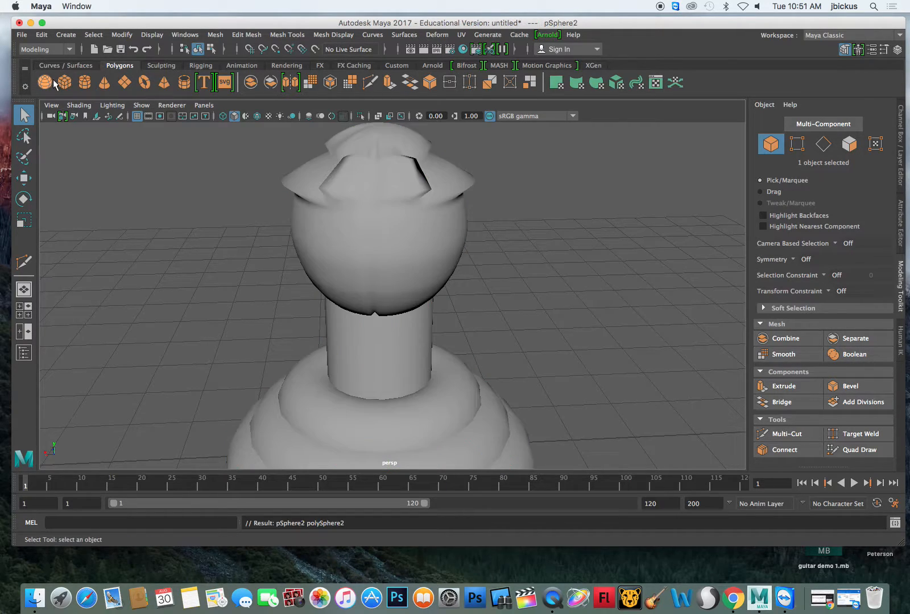
pyautogui.click(23, 178)
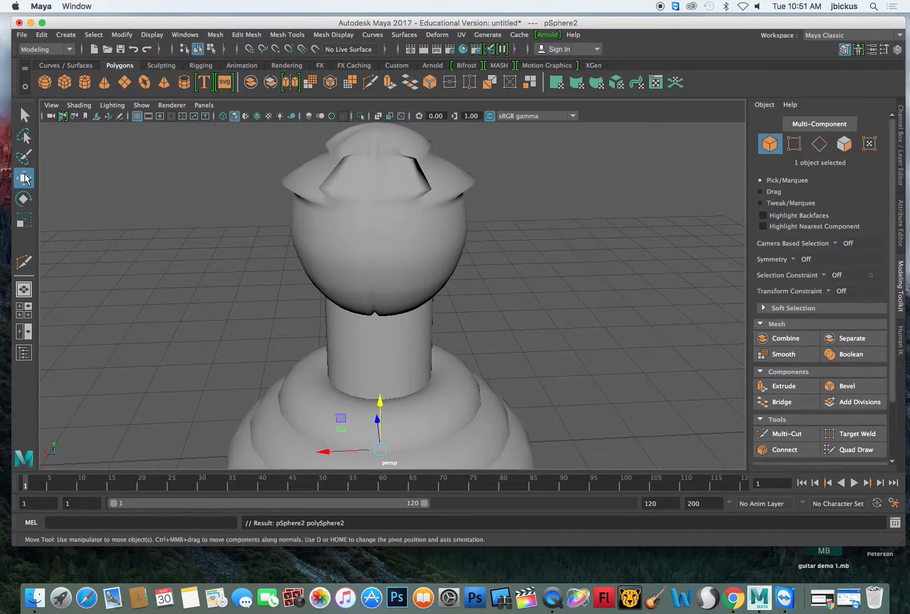
pyautogui.moveTo(377, 402); pyautogui.dragTo(412, 250)
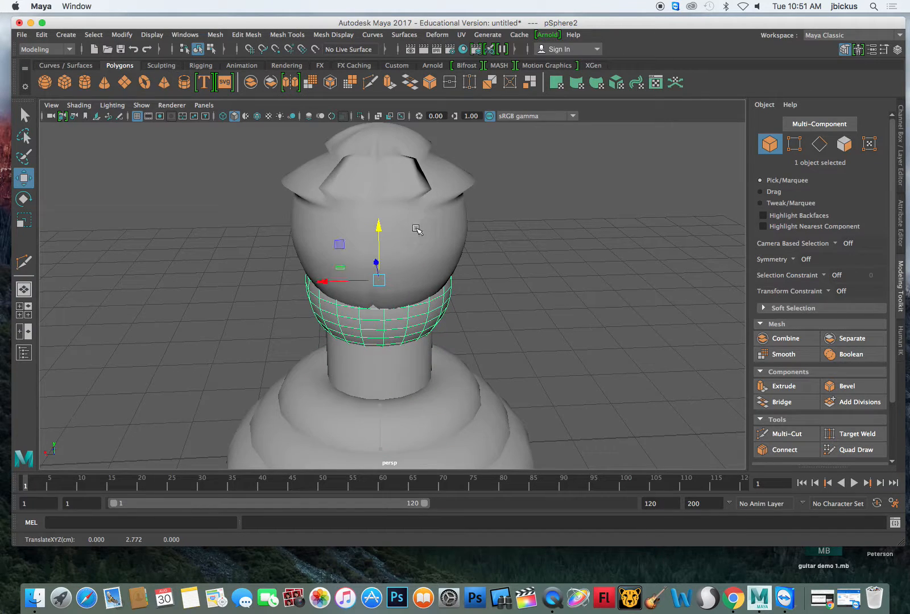
pyautogui.moveTo(327, 281); pyautogui.dragTo(474, 271)
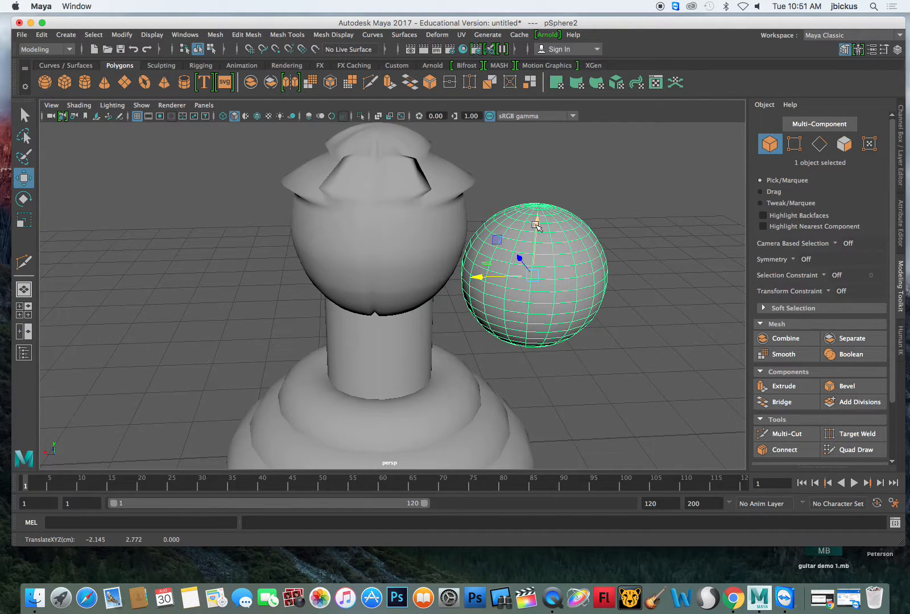
# - Move the new sphere up and sideways until it overlaps the side of the pawn's head
pyautogui.moveTo(529, 225); pyautogui.dragTo(535, 196)
pyautogui.moveTo(475, 246); pyautogui.dragTo(422, 246)
pyautogui.moveTo(589, 281)
pyautogui.keyDown('alt'); pyautogui.mouseDown()
pyautogui.moveTo(524, 279)
pyautogui.moveTo(552, 272)
pyautogui.moveTo(603, 287)
pyautogui.mouseUp(); pyautogui.keyUp('alt')
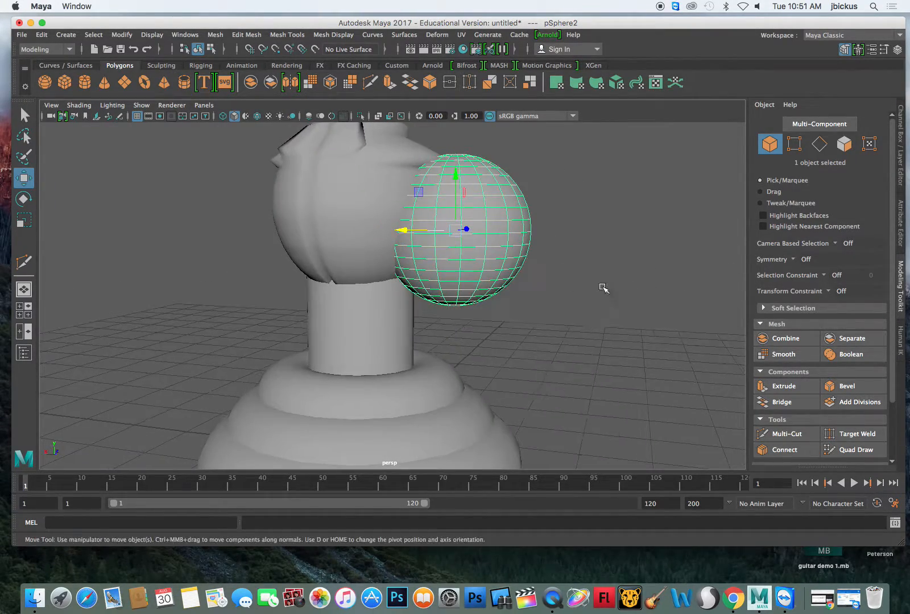
# - Select the combined pawn and the overlapping sphere together and apply a Boolean union to them
pyautogui.click(849, 355)
pyautogui.click(598, 294)
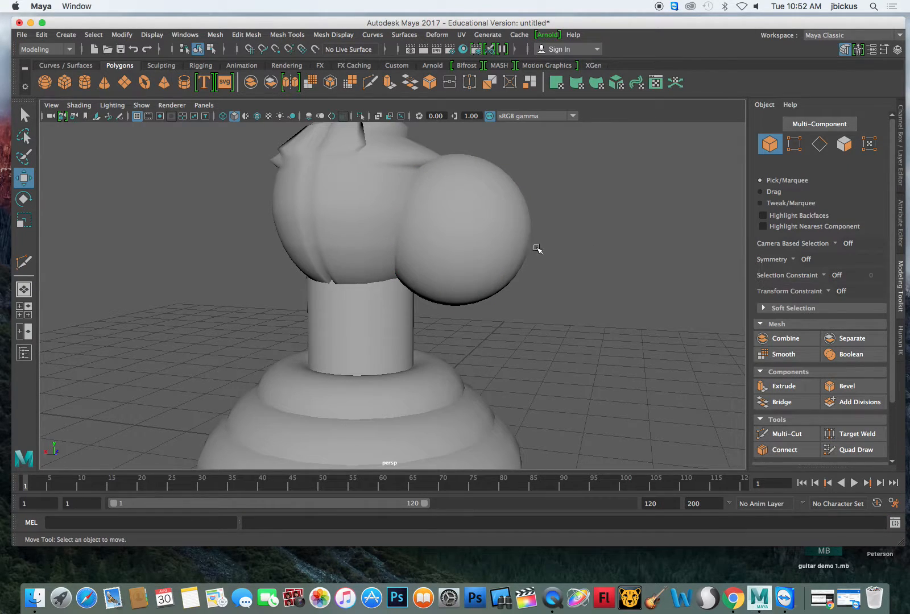
pyautogui.click(23, 115)
pyautogui.moveTo(193, 192); pyautogui.dragTo(547, 335)
pyautogui.click(846, 354)
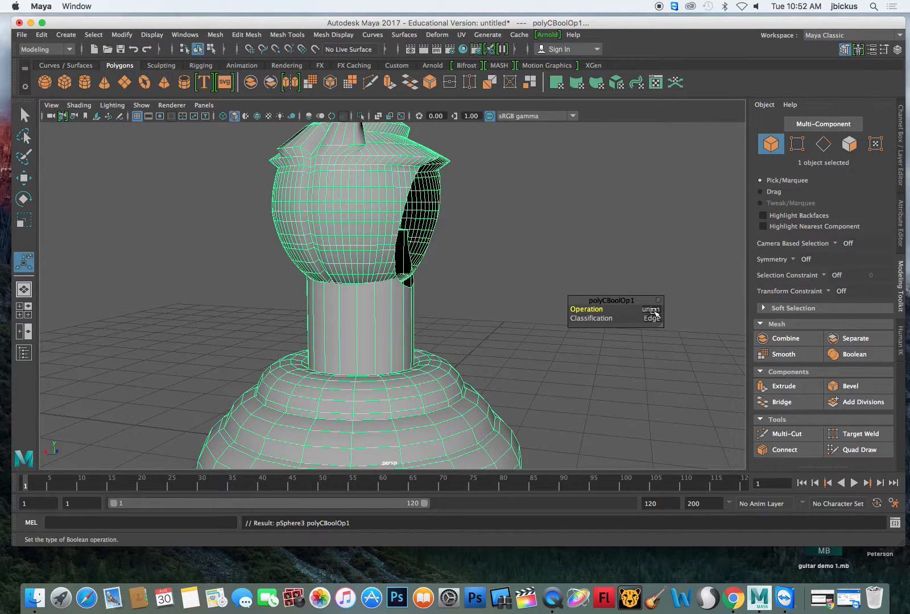
# - Try the Boolean with the difference, union and intersection operations in turn, keeping the Edge classification
pyautogui.click(654, 311)
pyautogui.click(653, 313)
pyautogui.click(651, 312)
pyautogui.click(676, 330)
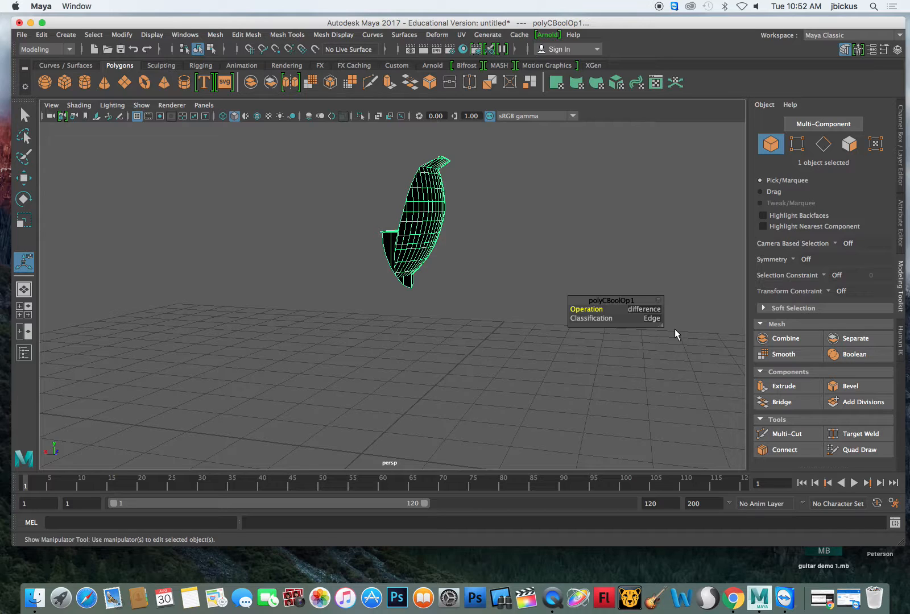
pyautogui.click(650, 313)
pyautogui.click(653, 315)
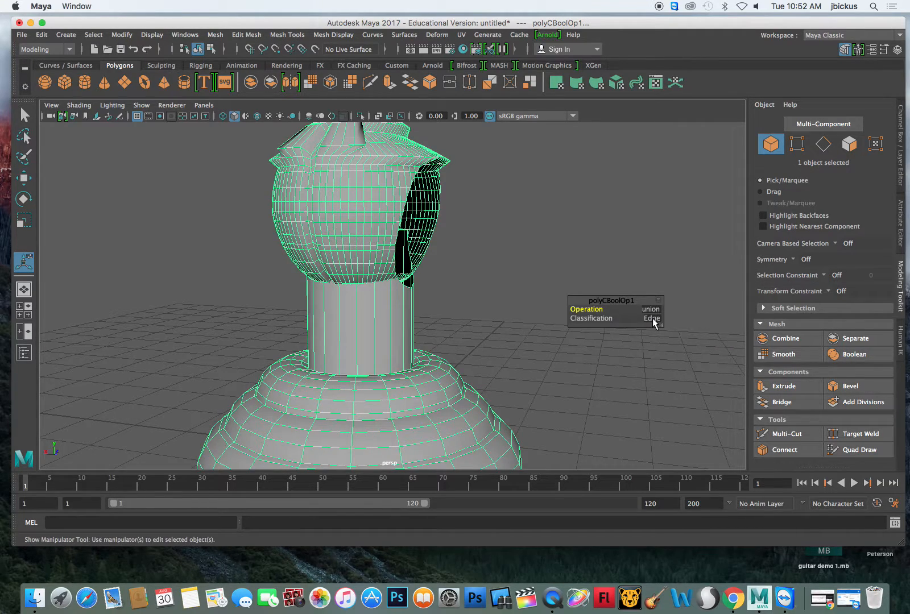
pyautogui.click(649, 312)
pyautogui.click(655, 338)
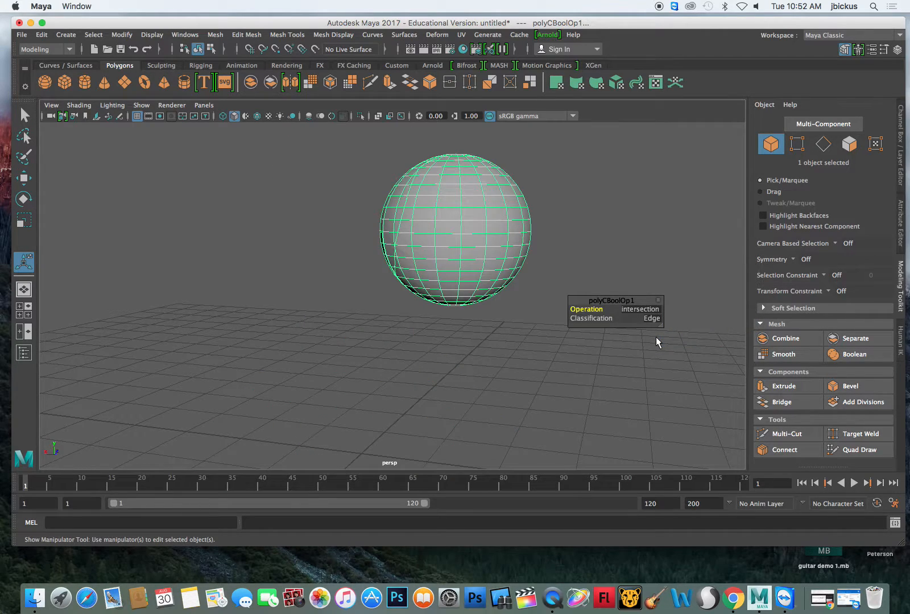
pyautogui.moveTo(642, 286)
pyautogui.keyDown('alt'); pyautogui.mouseDown()
pyautogui.moveTo(732, 278)
pyautogui.moveTo(631, 277)
pyautogui.moveTo(642, 288)
pyautogui.moveTo(654, 284)
pyautogui.mouseUp(); pyautogui.keyUp('alt')
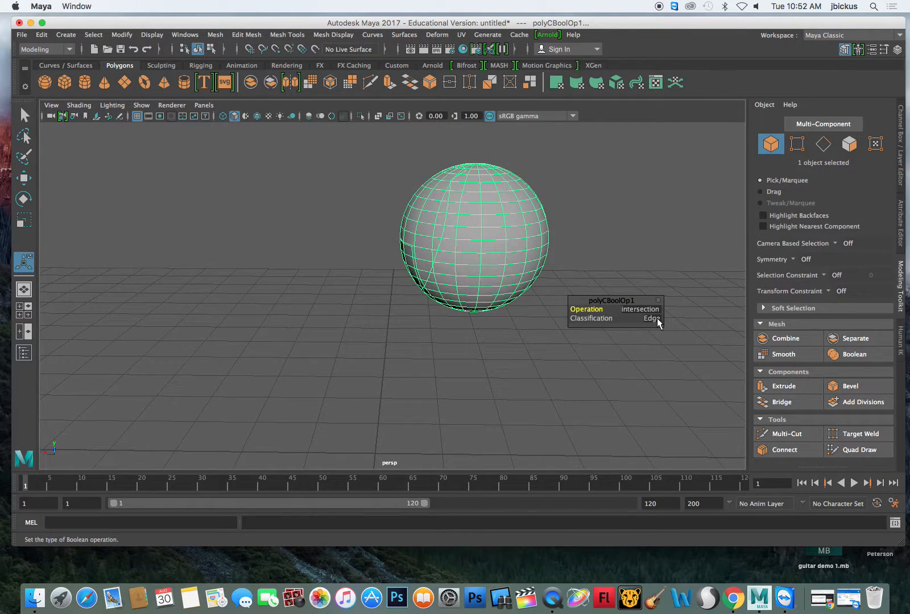
# - Set the Boolean classification to Normal and try the difference and union operations with it
pyautogui.click(636, 311)
pyautogui.click(655, 322)
pyautogui.click(653, 321)
pyautogui.click(677, 338)
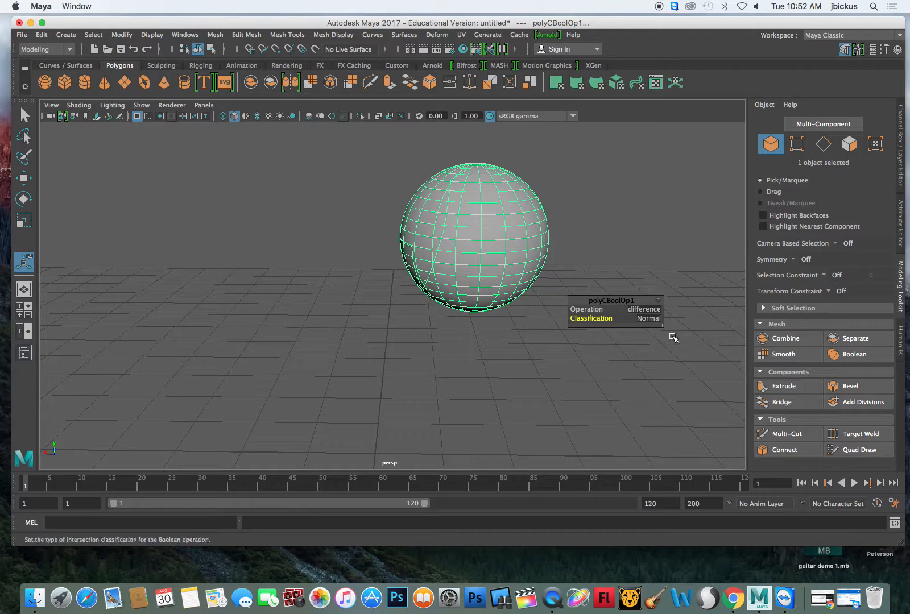
pyautogui.click(624, 310)
pyautogui.click(660, 316)
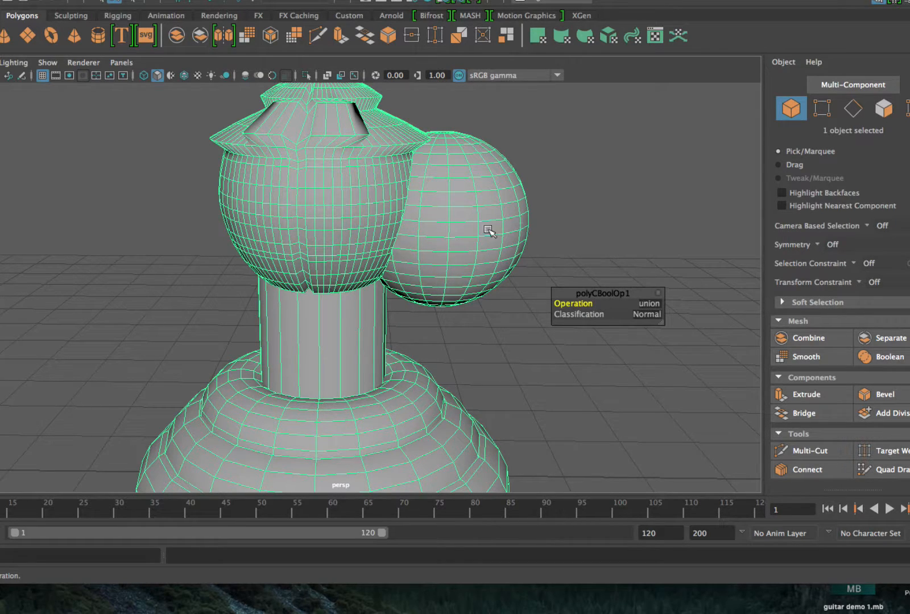
# - Switch the Normal-classified Boolean to difference and then to intersection to compare the shapes
pyautogui.click(648, 304)
pyautogui.click(658, 325)
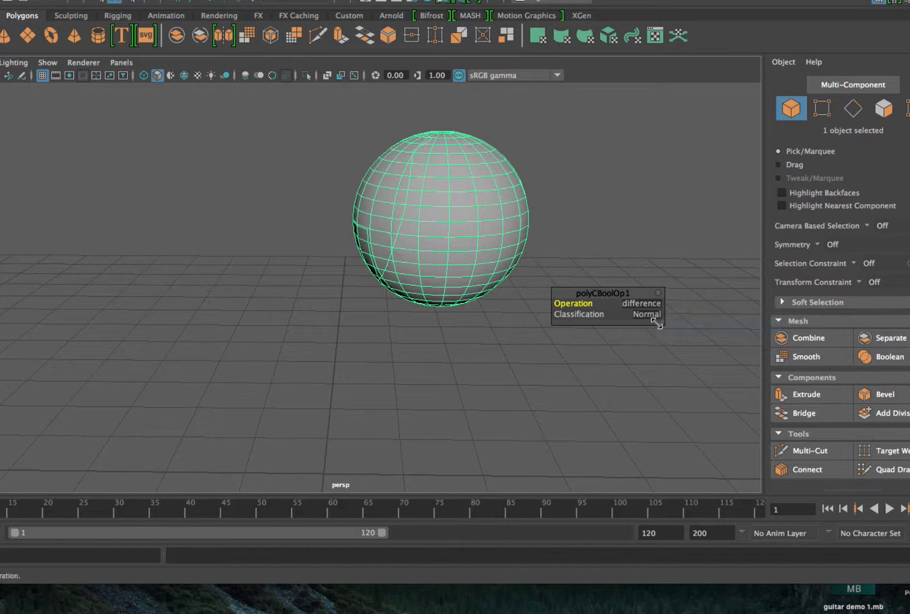
pyautogui.keyDown('alt'); pyautogui.moveTo(570, 219); pyautogui.dragTo(603, 256); pyautogui.keyUp('alt')
pyautogui.click(651, 305)
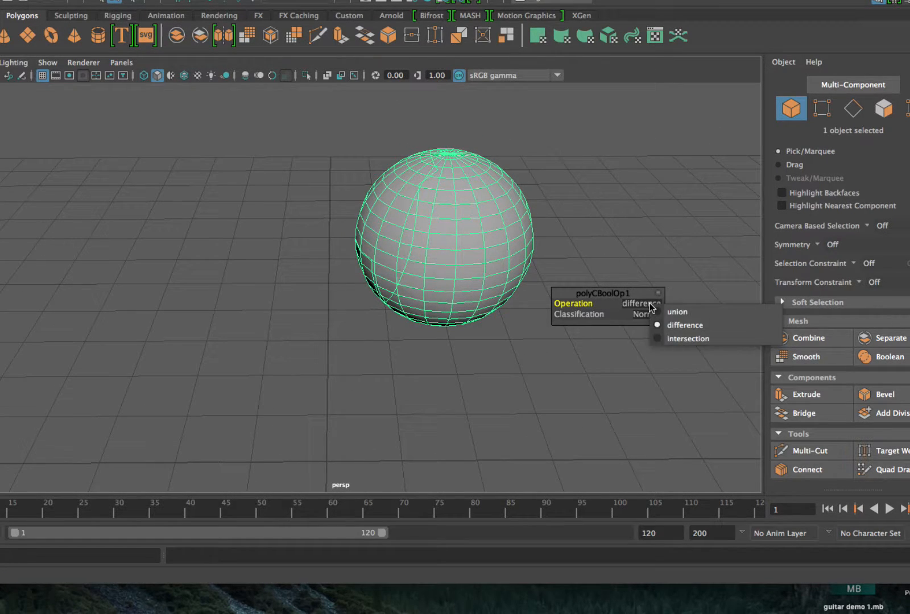
pyautogui.click(671, 337)
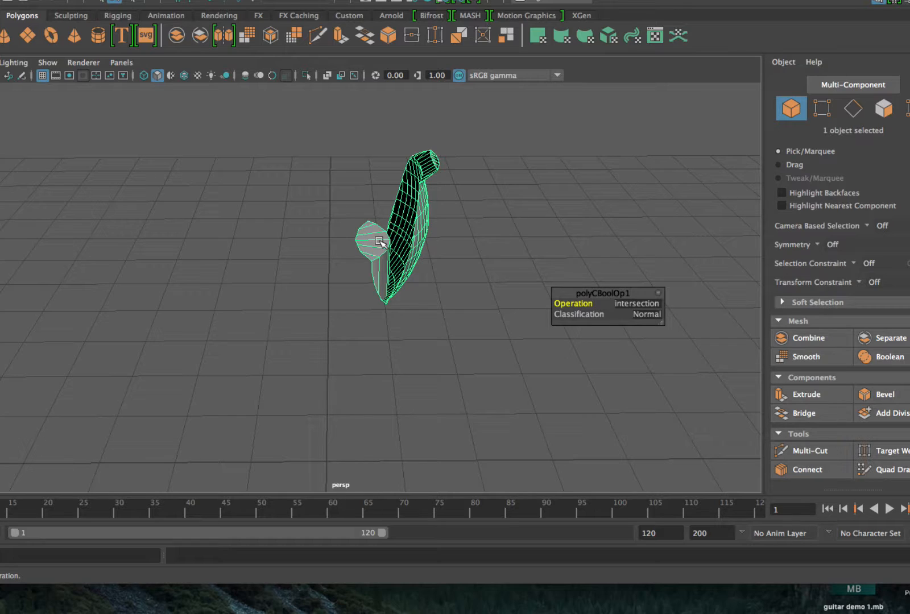
# - Set the Boolean classification to Edge and its operation to union, and inspect the opening in the head
pyautogui.click(647, 314)
pyautogui.click(657, 317)
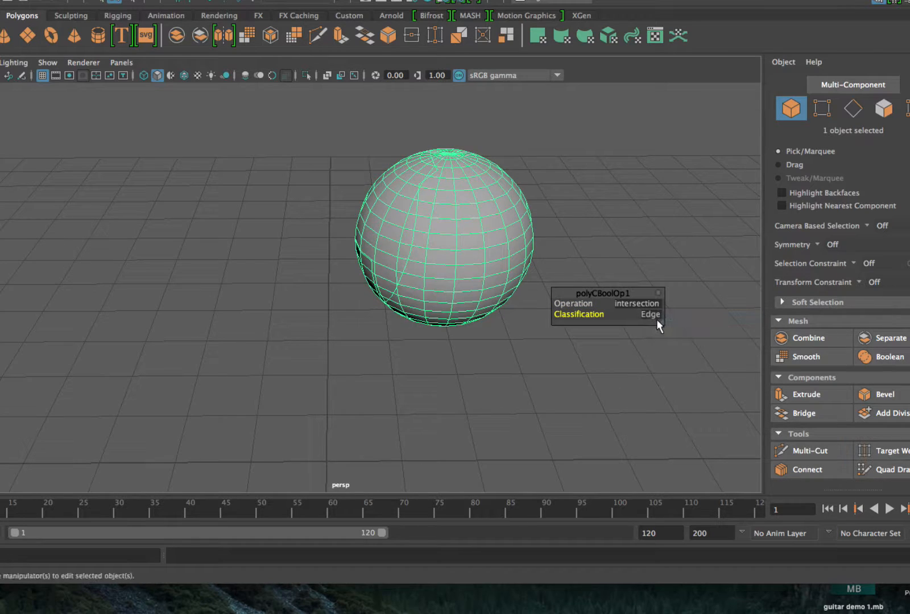
pyautogui.click(640, 307)
pyautogui.click(651, 312)
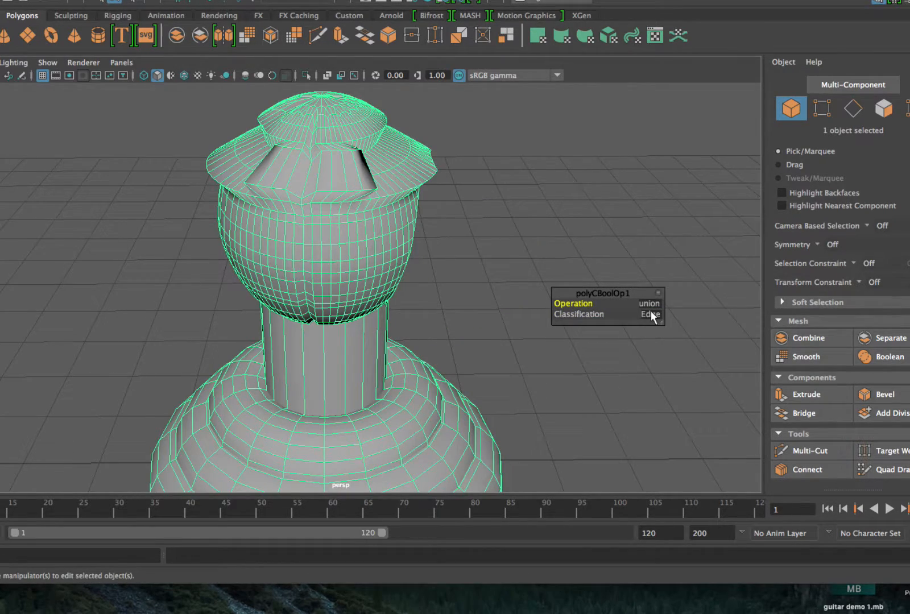
pyautogui.keyDown('alt'); pyautogui.moveTo(581, 228); pyautogui.dragTo(465, 216); pyautogui.keyUp('alt')
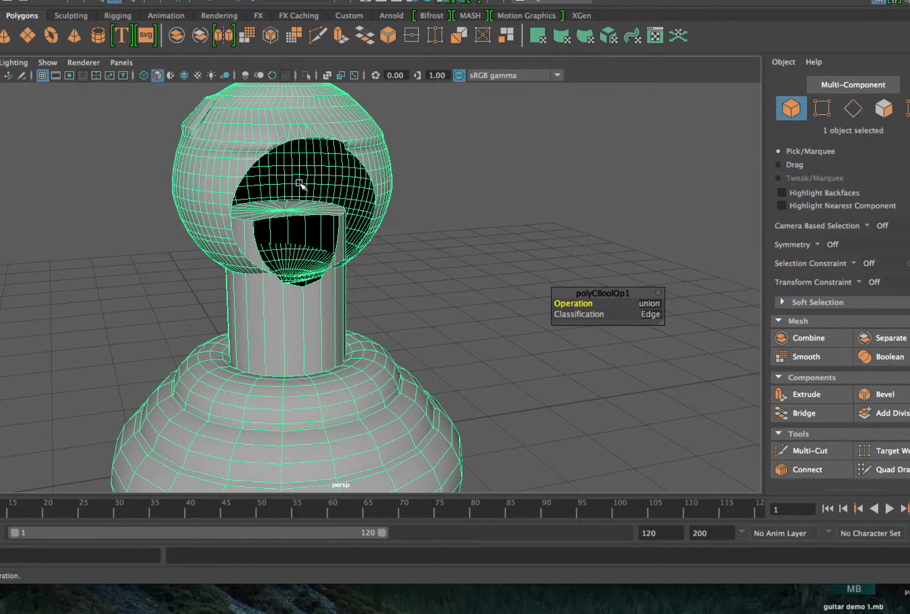
# - Try the Edge-classified Boolean as difference and then intersection, and clear the selection
pyautogui.click(649, 303)
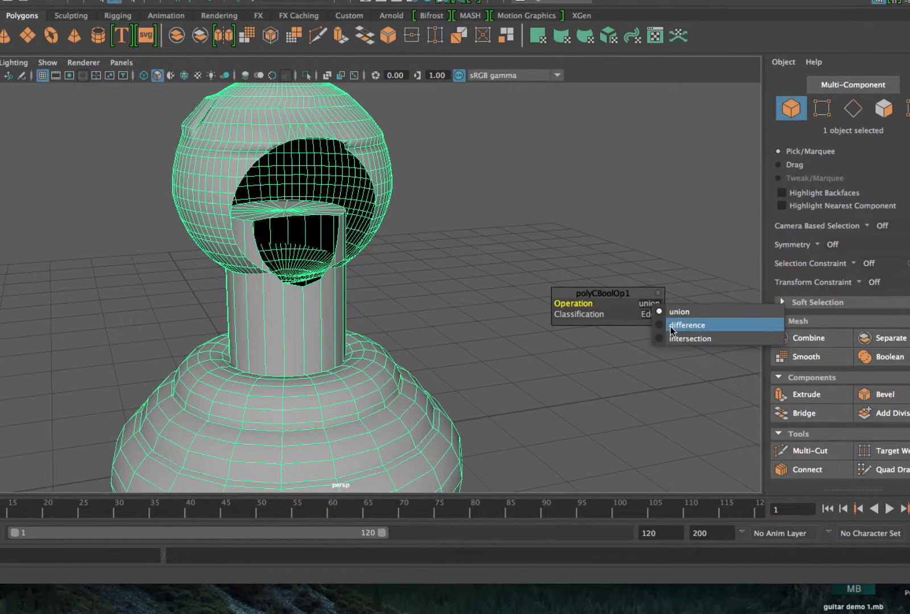
pyautogui.click(672, 326)
pyautogui.keyDown('alt'); pyautogui.moveTo(460, 186); pyautogui.dragTo(546, 194); pyautogui.keyUp('alt')
pyautogui.click(646, 303)
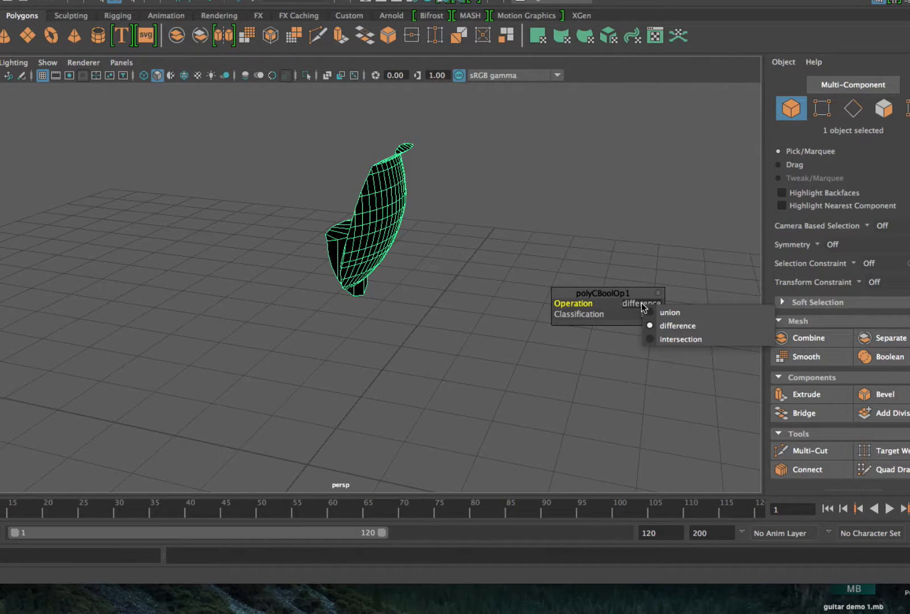
pyautogui.click(664, 337)
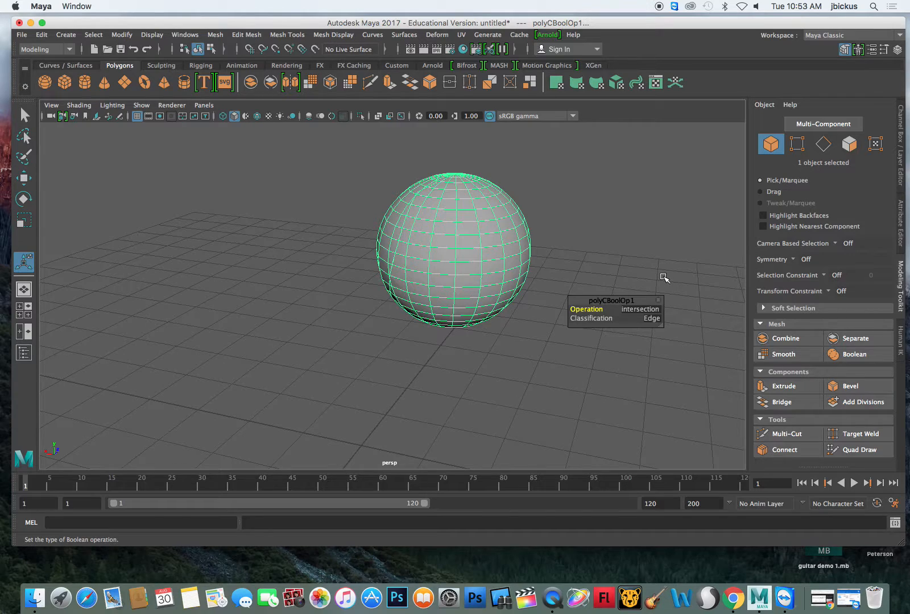
pyautogui.click(630, 270)
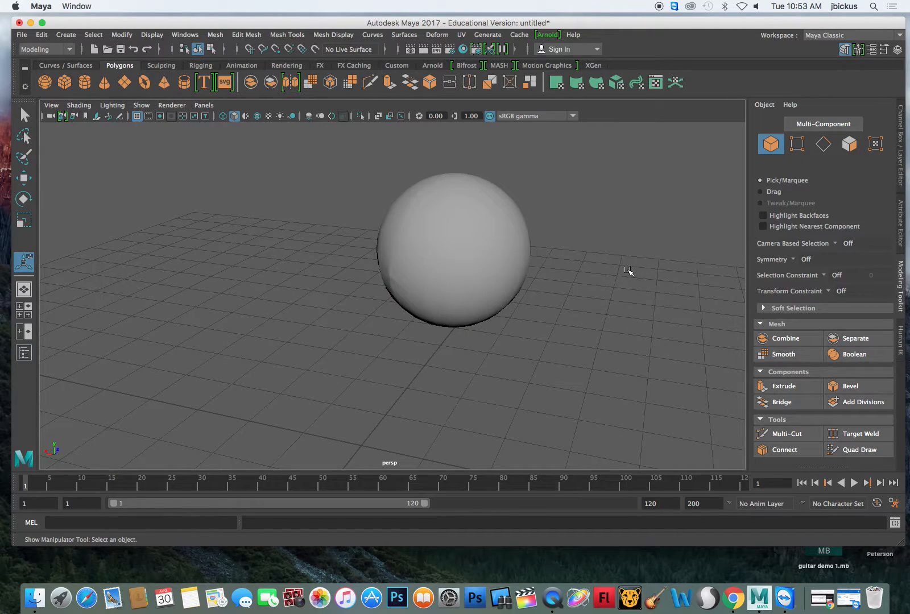
# - Undo the last deselection and the intersection and difference changes, return to the Select Tool and clear the selection
pyautogui.press('super+z')
pyautogui.press('super+z')
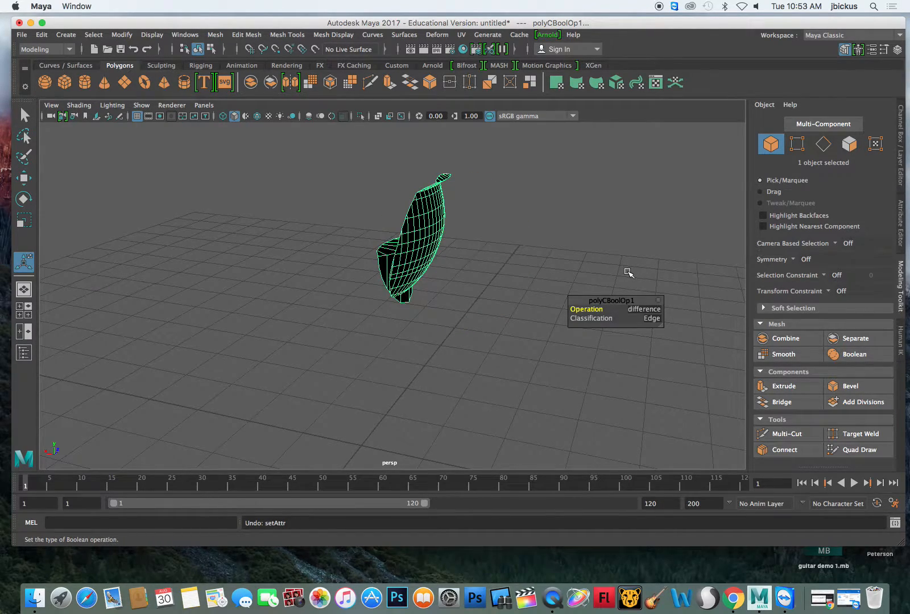
pyautogui.press('super+z')
pyautogui.press('q')
pyautogui.click(613, 245)
pyautogui.keyDown('alt'); pyautogui.moveTo(614, 245); pyautogui.dragTo(732, 261); pyautogui.keyUp('alt')
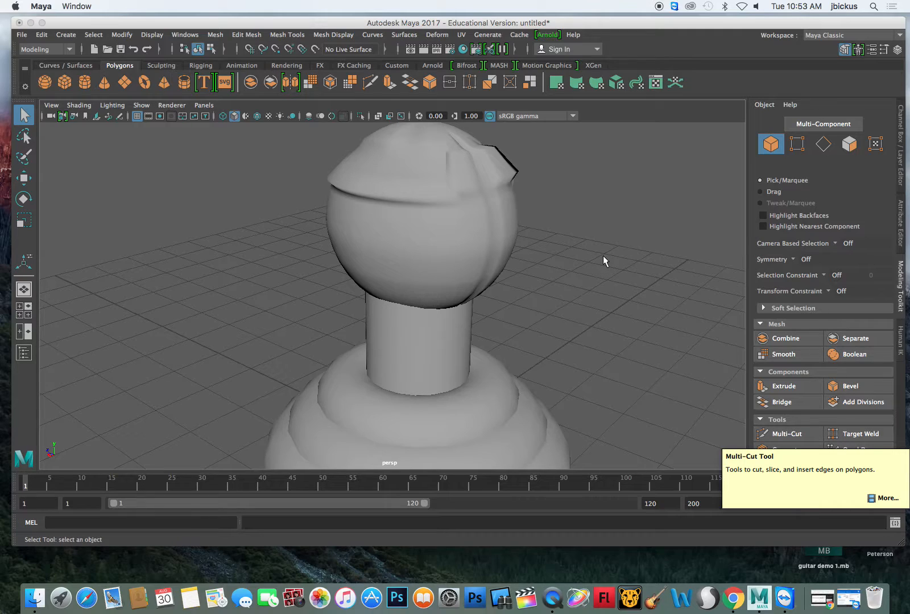
# - Save the scene as a Maya Binary file named video demo in the existing Maya folder on the Desktop
pyautogui.click(23, 35)
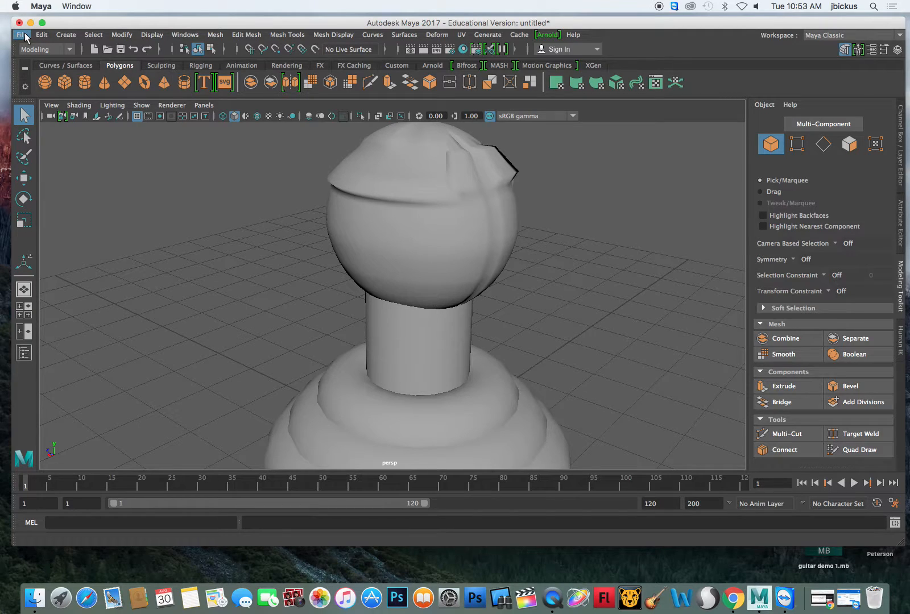
pyautogui.click(22, 35)
pyautogui.moveTo(71, 195)
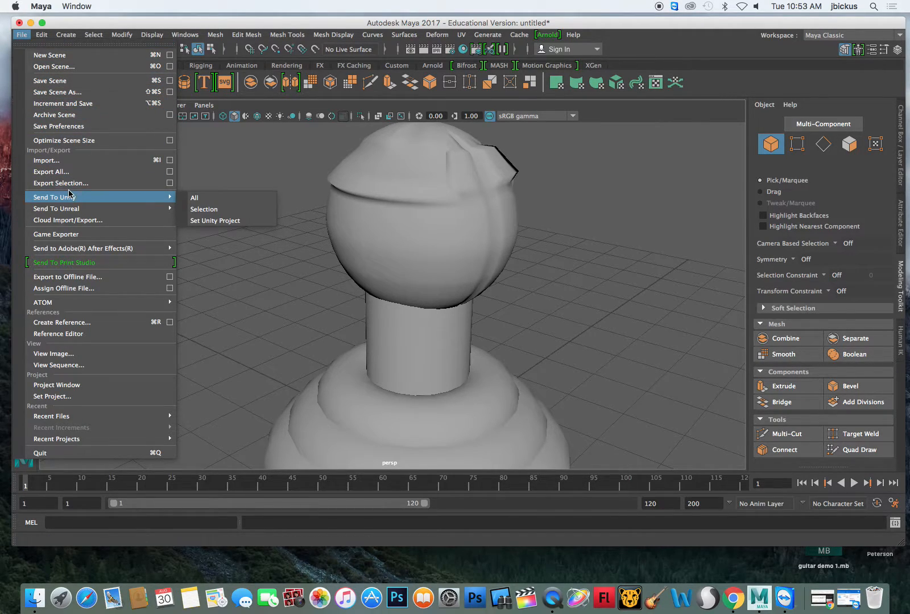
pyautogui.click(59, 83)
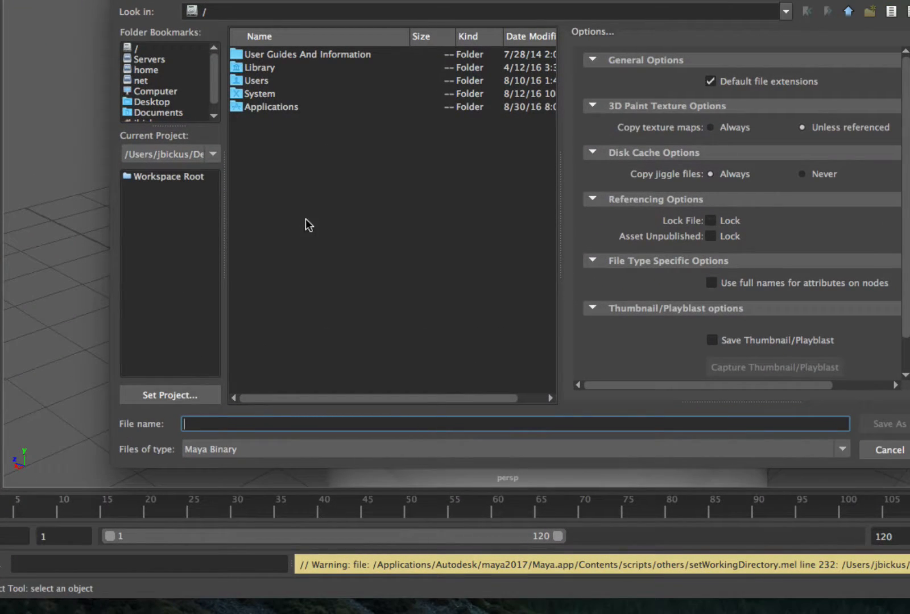
pyautogui.click(150, 102)
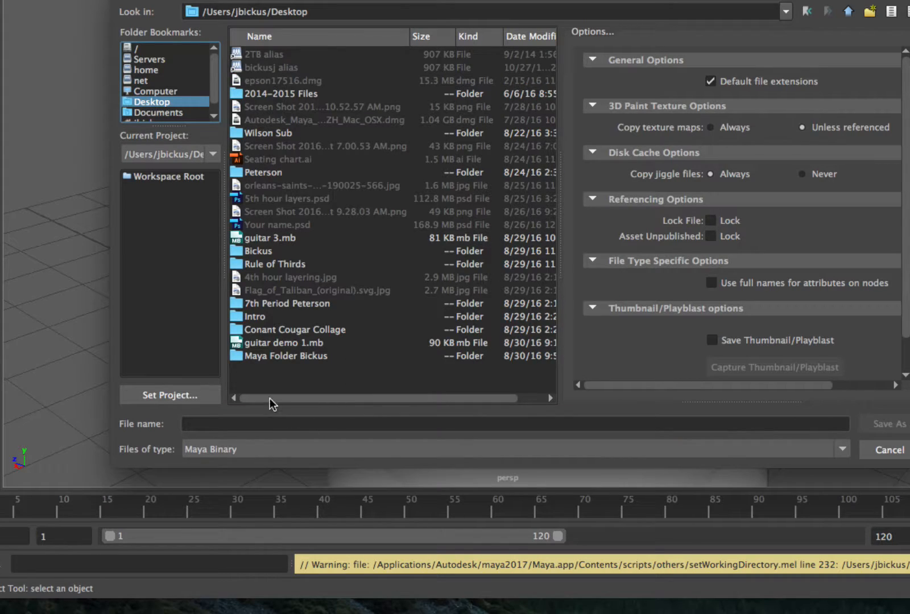
pyautogui.rightClick(270, 379)
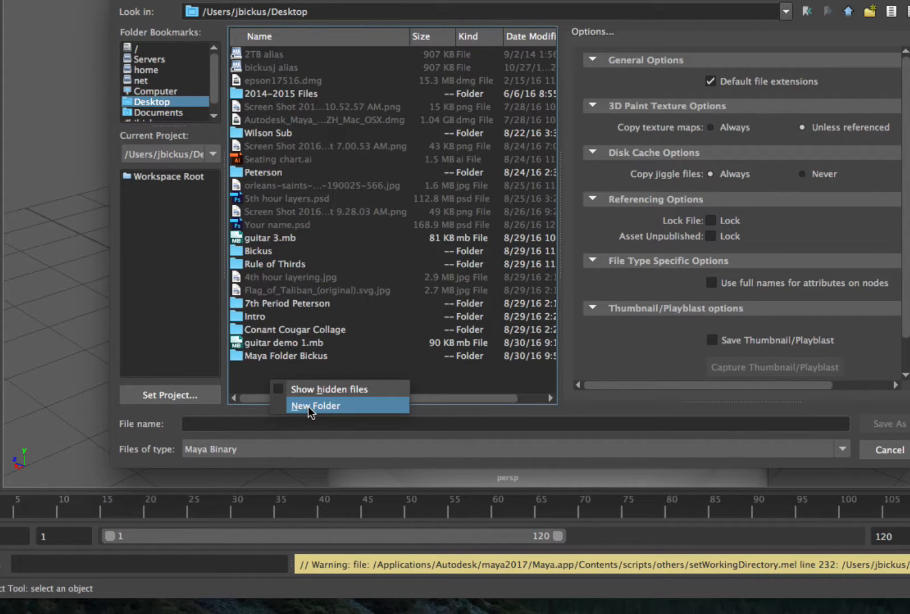
pyautogui.click(249, 377)
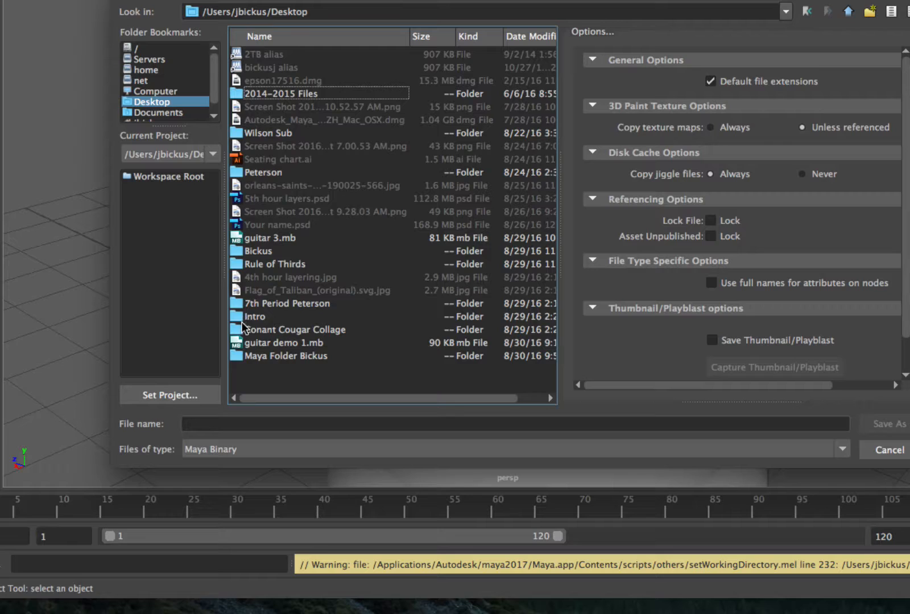
pyautogui.doubleClick(262, 357)
pyautogui.click(211, 422)
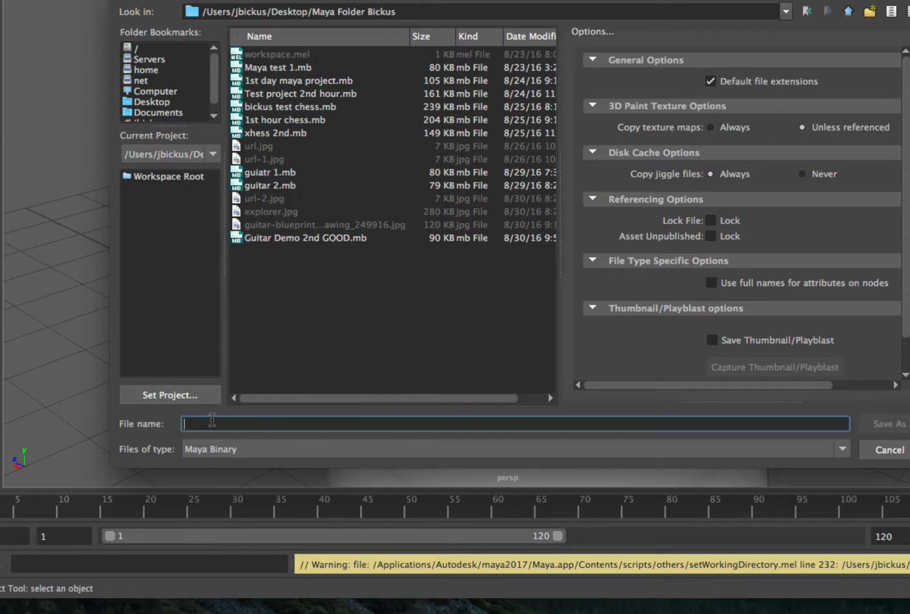
pyautogui.write('video demo')
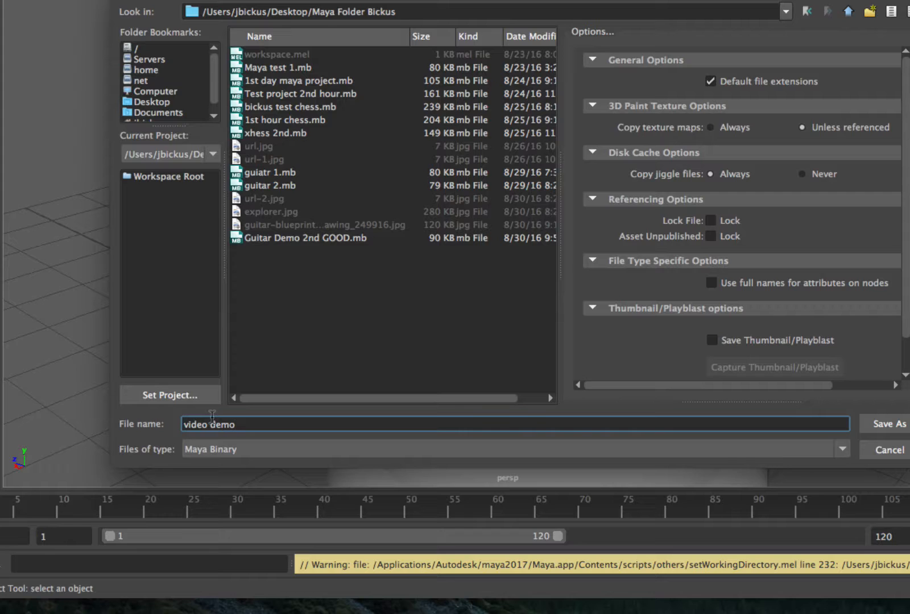
pyautogui.press('Return')
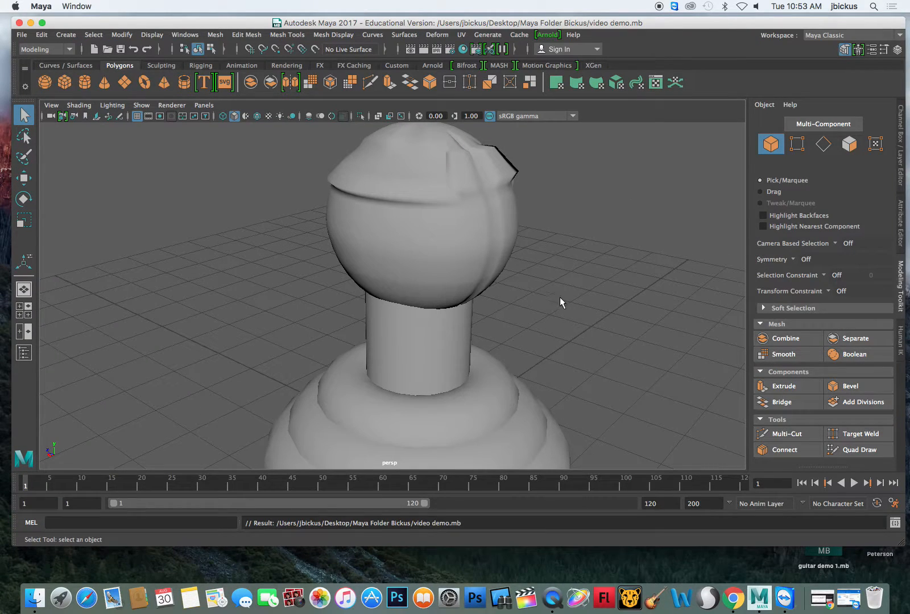
# - Activate the Sculpt Tool on the pawn's mesh, adjust its brush size and raise lumps across the front of the head
pyautogui.scroll(-2, 575, 291)
pyautogui.keyDown('alt'); pyautogui.moveTo(576, 293); pyautogui.dragTo(512, 296); pyautogui.keyUp('alt')
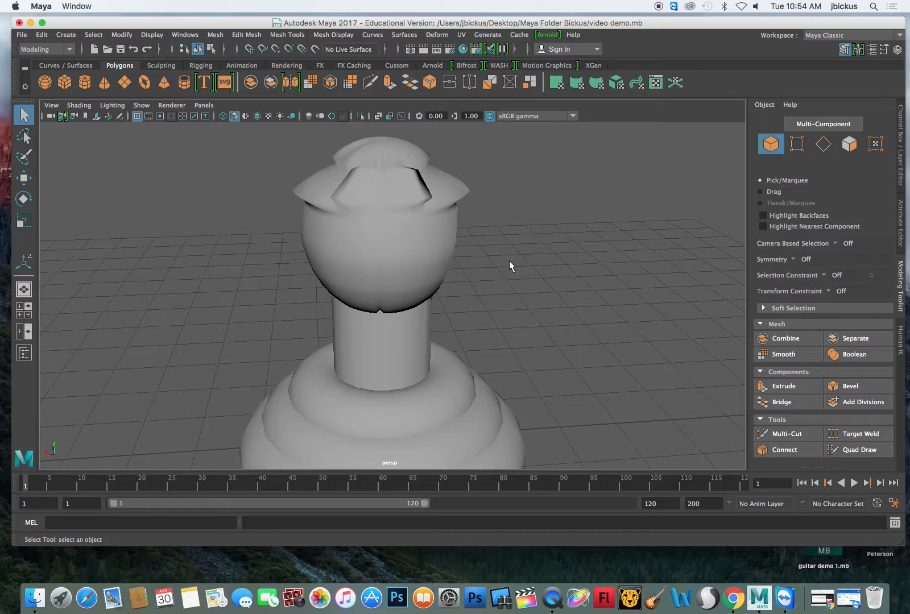
pyautogui.click(161, 66)
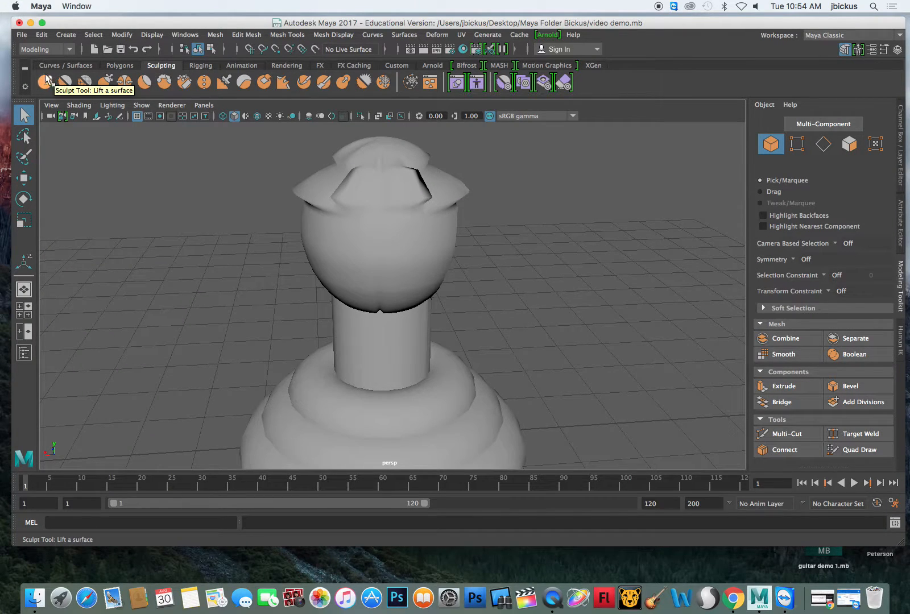
pyautogui.click(50, 80)
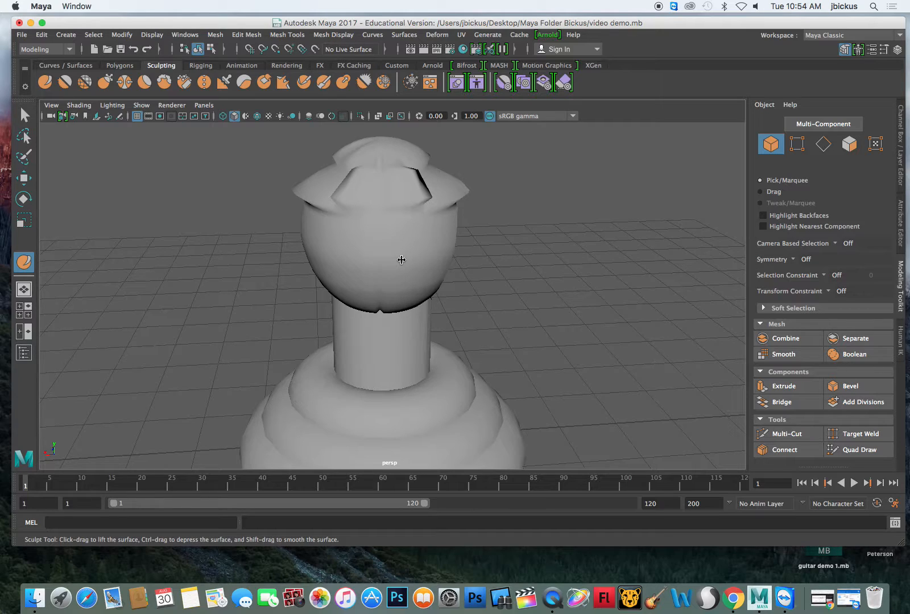
pyautogui.click(390, 255)
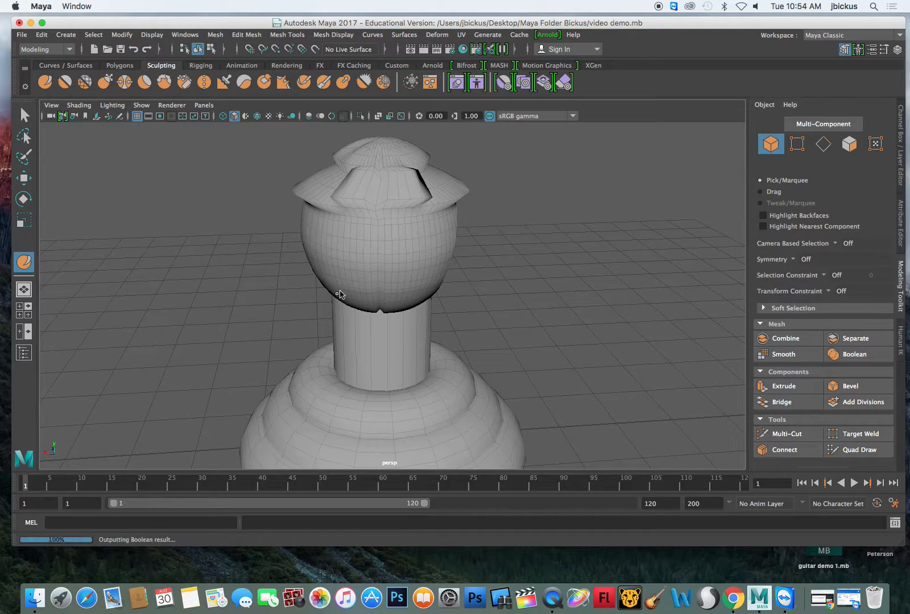
pyautogui.press('b')
pyautogui.moveTo(420, 229); pyautogui.dragTo(388, 236)
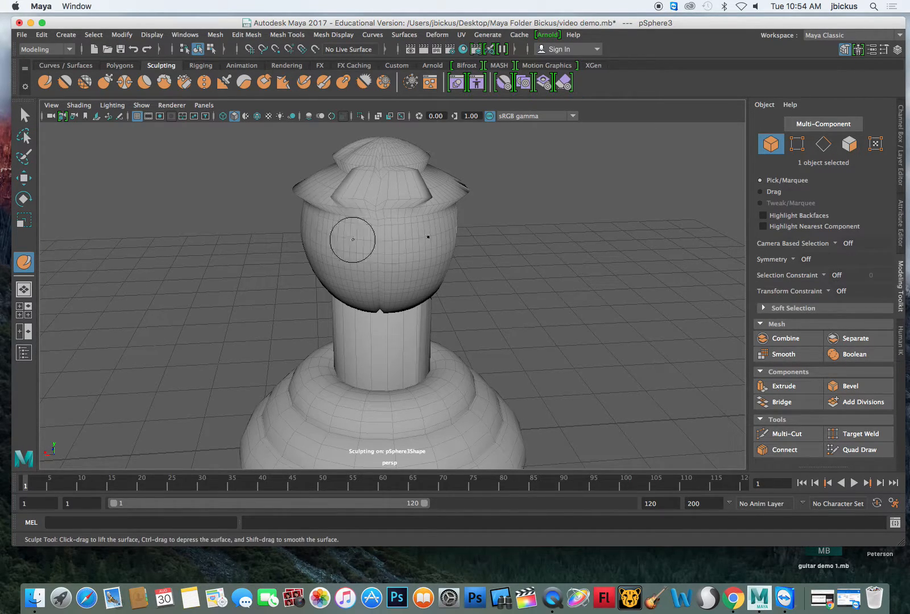
pyautogui.press('b')
pyautogui.moveTo(357, 269)
pyautogui.mouseDown()
pyautogui.moveTo(407, 263)
pyautogui.moveTo(347, 272)
pyautogui.moveTo(338, 285)
pyautogui.mouseUp()
pyautogui.press('b')
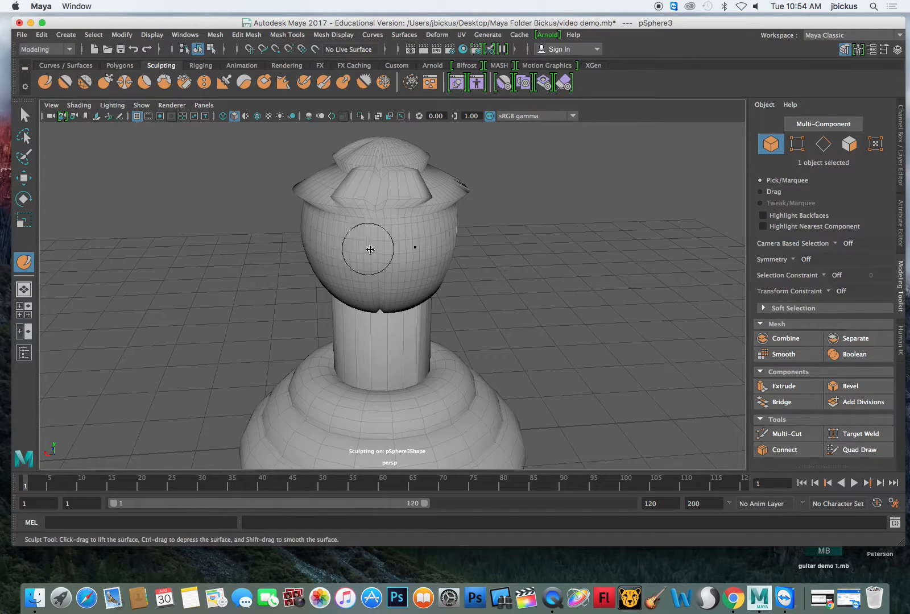
pyautogui.moveTo(415, 252)
pyautogui.mouseDown()
pyautogui.moveTo(392, 266)
pyautogui.moveTo(400, 263)
pyautogui.moveTo(329, 226)
pyautogui.moveTo(375, 239)
pyautogui.moveTo(391, 222)
pyautogui.moveTo(378, 219)
pyautogui.moveTo(366, 195)
pyautogui.moveTo(387, 191)
pyautogui.moveTo(396, 174)
pyautogui.moveTo(376, 187)
pyautogui.moveTo(392, 159)
pyautogui.moveTo(386, 305)
pyautogui.moveTo(328, 268)
pyautogui.mouseUp()
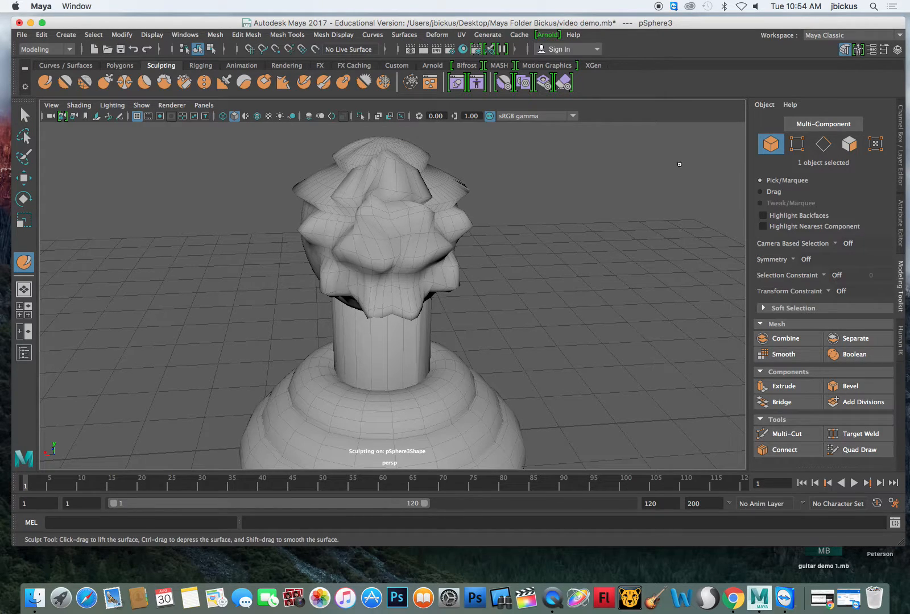
# - Show the Sculpt Tool settings beside the model, raise bumps on the side of the head, and test a stroke at strength 0
pyautogui.moveTo(557, 269)
pyautogui.keyDown('alt'); pyautogui.mouseDown()
pyautogui.moveTo(352, 261)
pyautogui.moveTo(393, 250)
pyautogui.mouseUp(); pyautogui.keyUp('alt')
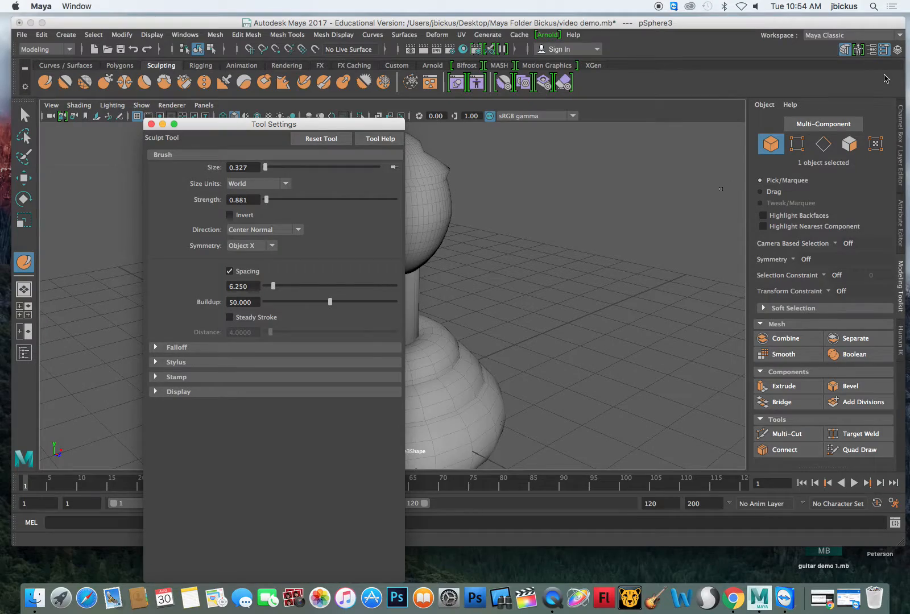
pyautogui.moveTo(382, 126)
pyautogui.mouseDown()
pyautogui.moveTo(646, 85)
pyautogui.moveTo(756, 87)
pyautogui.mouseUp()
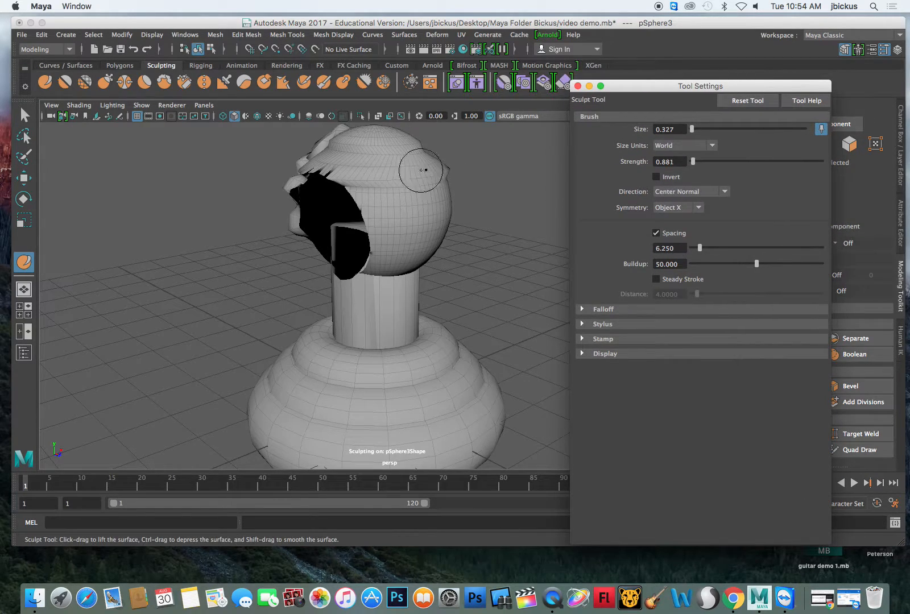
pyautogui.moveTo(414, 198); pyautogui.dragTo(414, 209)
pyautogui.moveTo(692, 162); pyautogui.dragTo(691, 164)
pyautogui.click(431, 211)
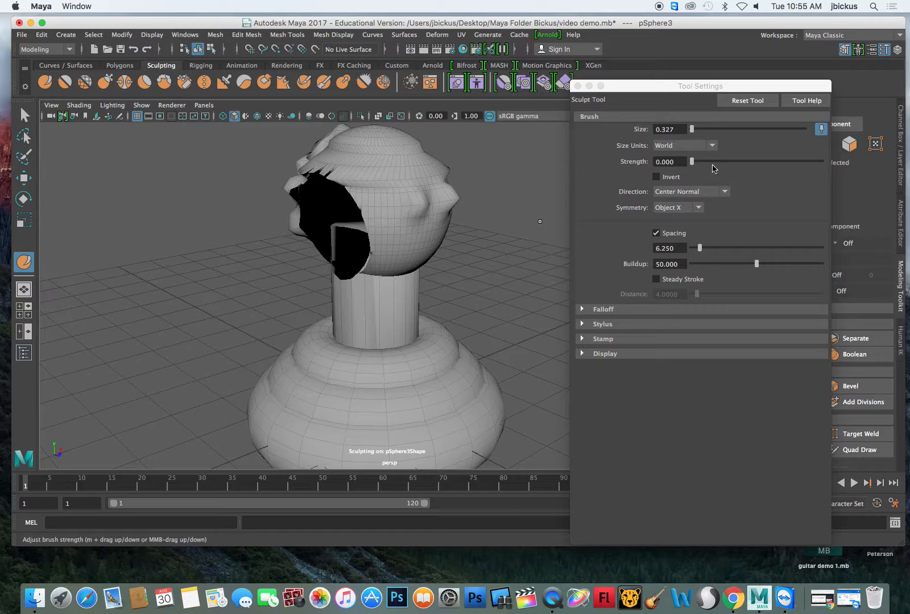
# - Set the Sculpt Tool's strength to 0.441 and raise lumps along the lower side of the head
pyautogui.moveTo(693, 163); pyautogui.dragTo(694, 166)
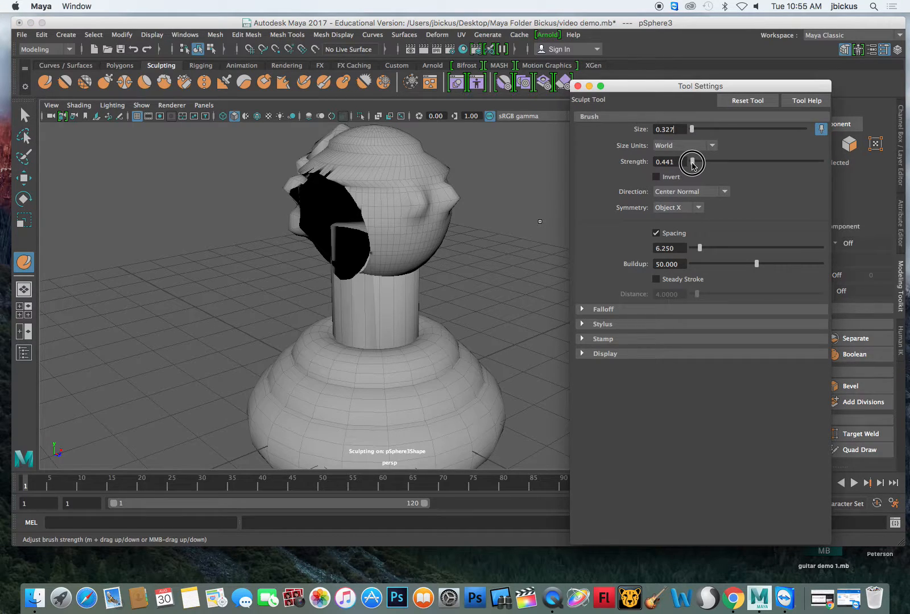
pyautogui.click(437, 242)
pyautogui.moveTo(426, 243); pyautogui.dragTo(405, 241)
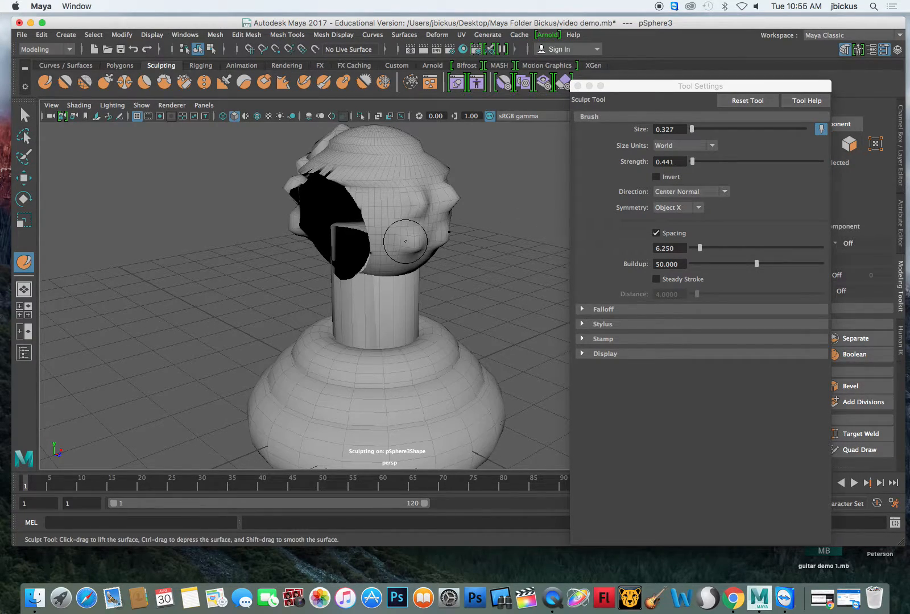
# - Select the entire model and apply Smooth to it, clear the selection and return to the Select Tool
pyautogui.press('q')
pyautogui.moveTo(222, 172); pyautogui.dragTo(531, 433)
pyautogui.click(117, 66)
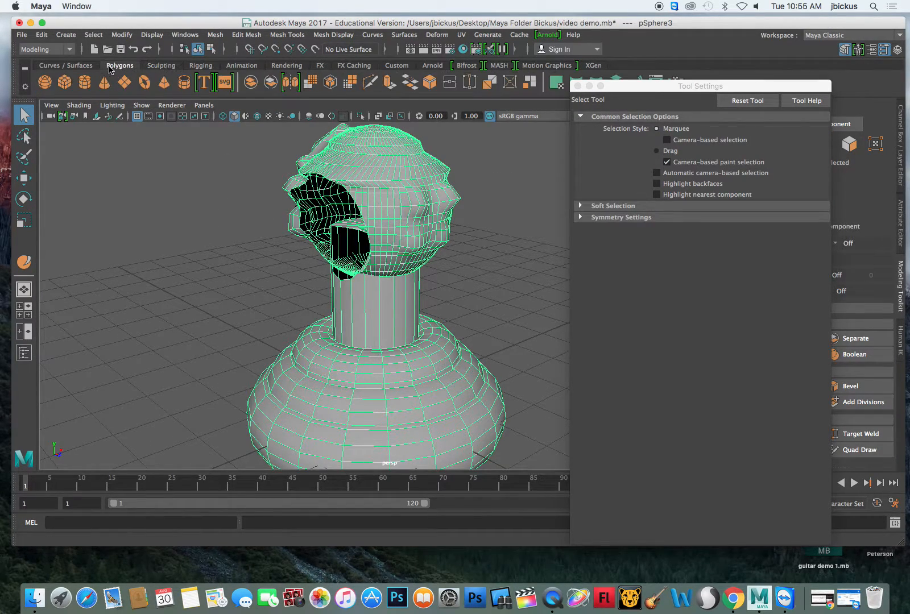
pyautogui.click(311, 78)
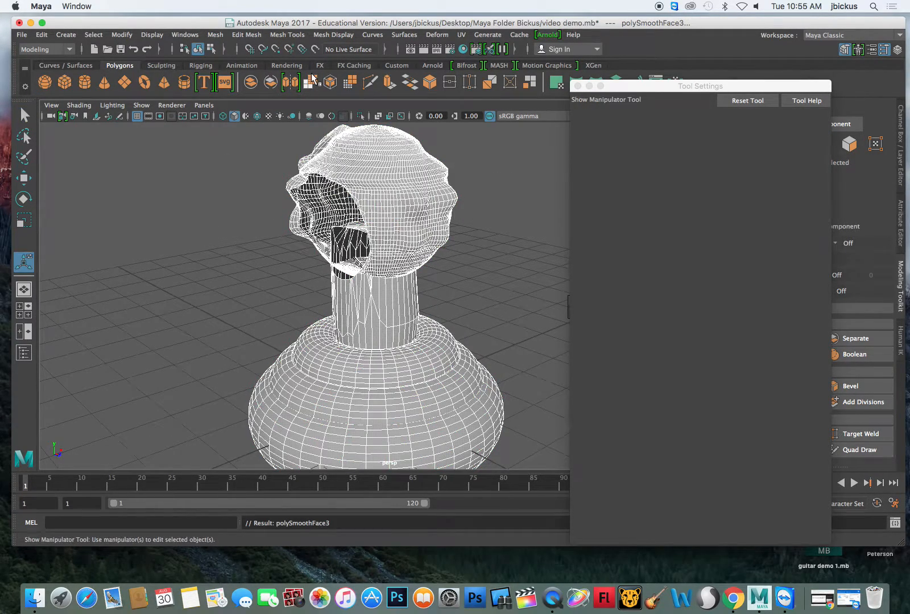
pyautogui.click(523, 230)
pyautogui.click(23, 116)
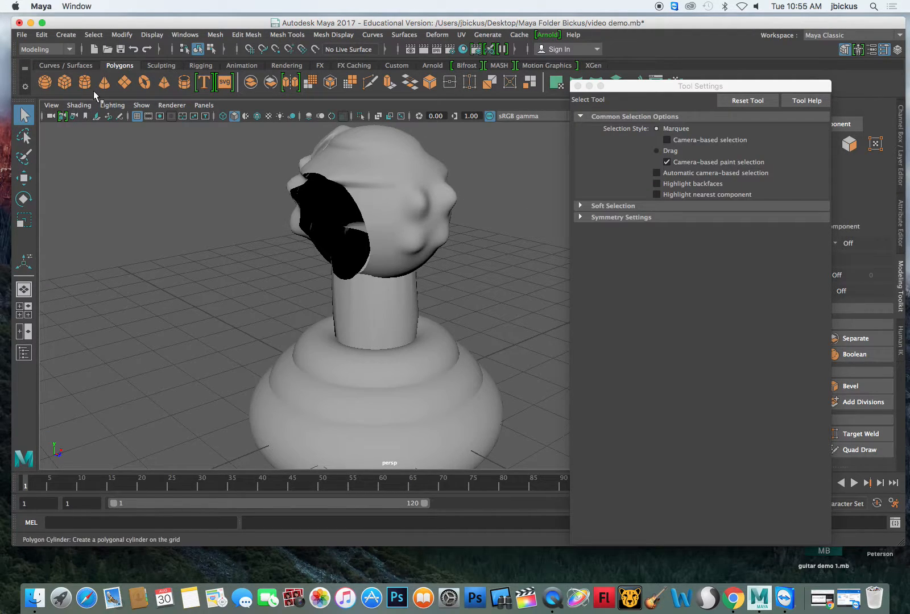
# - Reactivate the Sculpt Tool and raise bumps around the upper part of the smoothed head
pyautogui.click(149, 66)
pyautogui.click(45, 82)
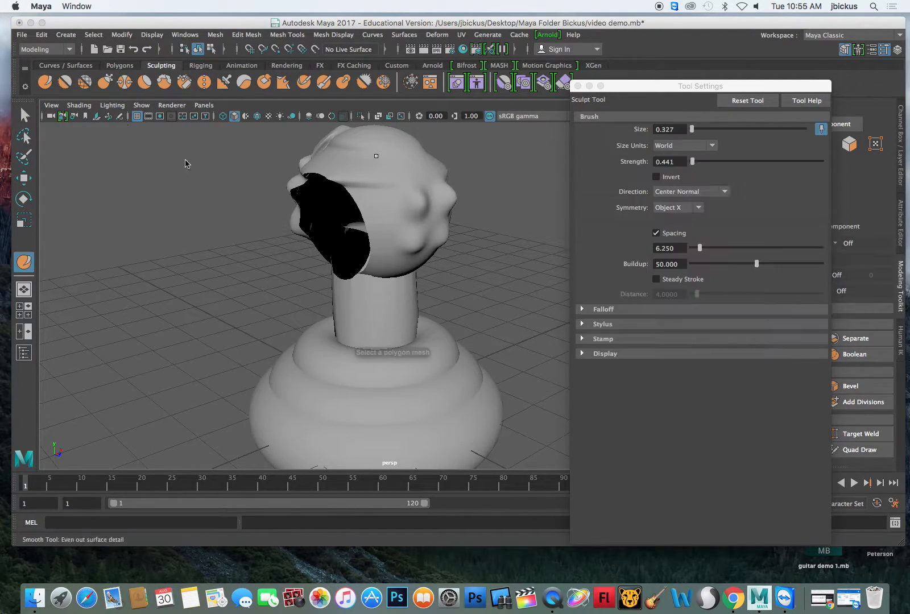
pyautogui.click(385, 225)
pyautogui.moveTo(409, 178)
pyautogui.mouseDown()
pyautogui.moveTo(422, 177)
pyautogui.moveTo(416, 163)
pyautogui.moveTo(365, 153)
pyautogui.moveTo(373, 169)
pyautogui.mouseUp()
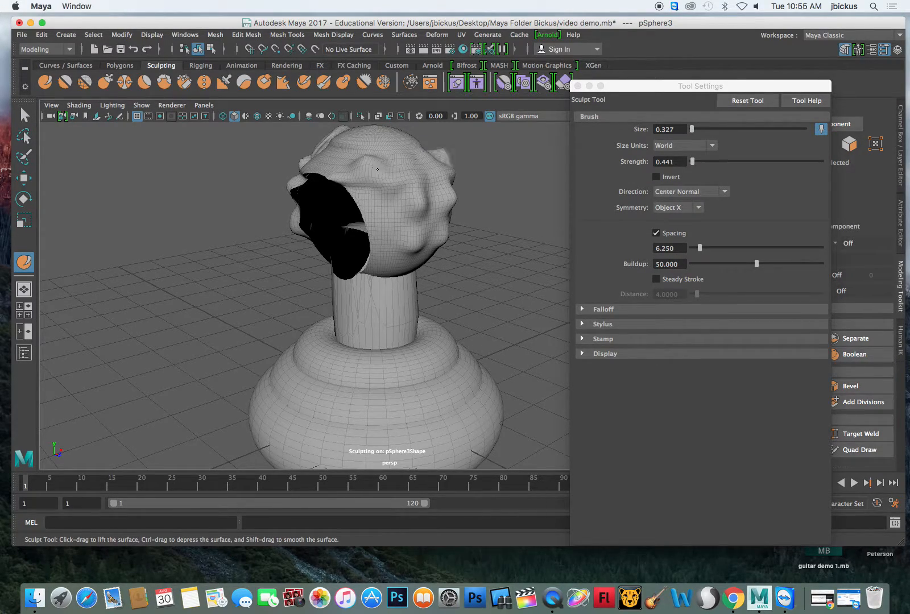
# - Switch to the Grab Tool, turn its symmetry off and pull the surface of the neck near its lower end
pyautogui.click(105, 81)
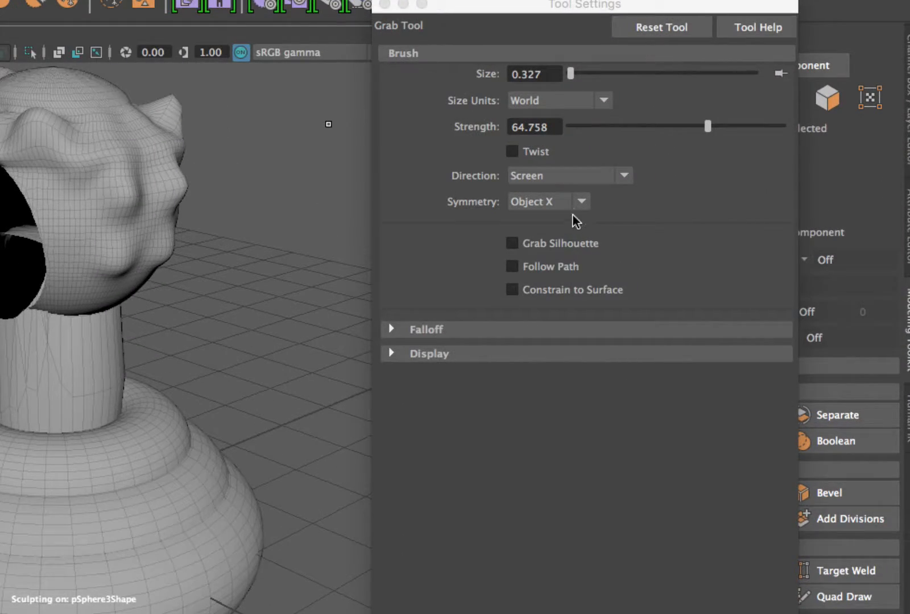
pyautogui.click(582, 202)
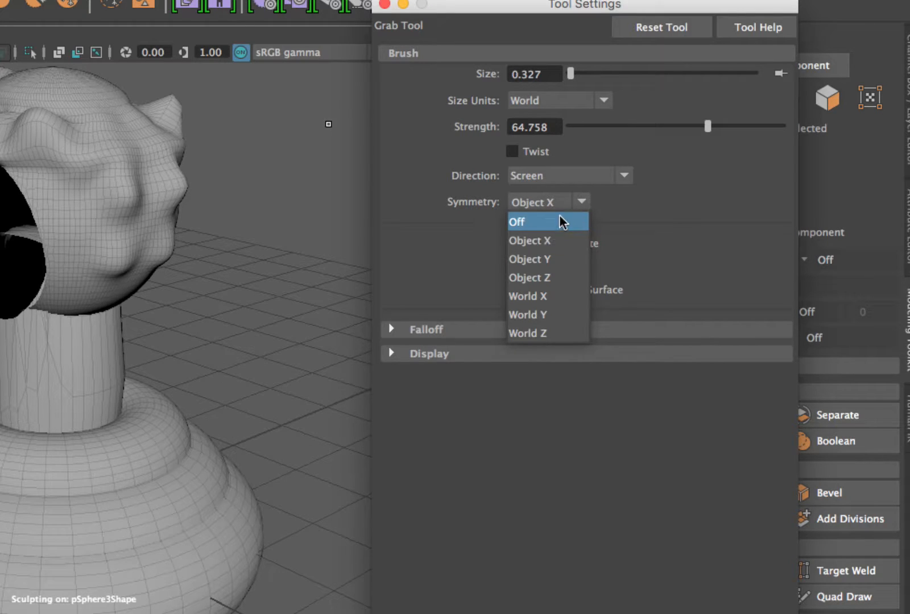
pyautogui.click(564, 220)
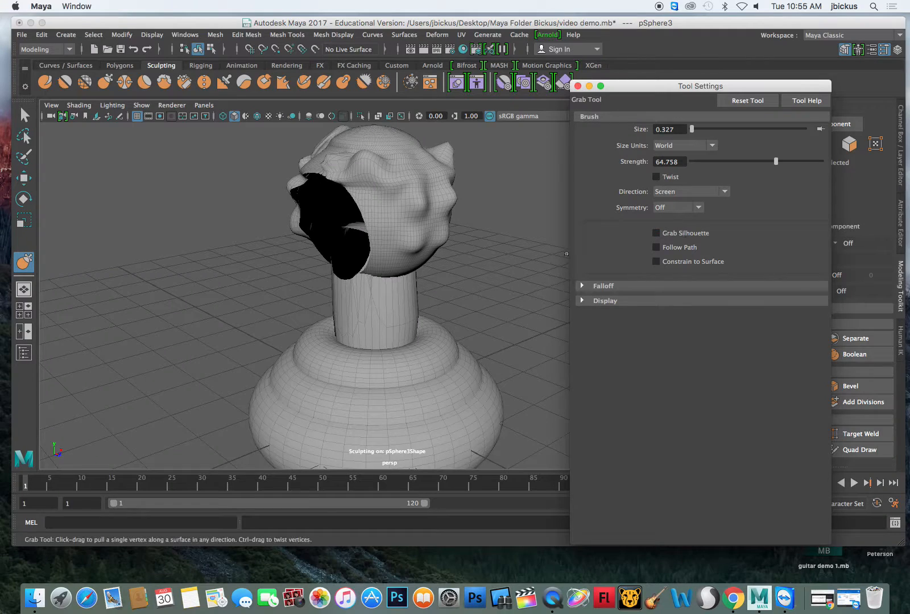
pyautogui.moveTo(384, 325); pyautogui.dragTo(414, 307)
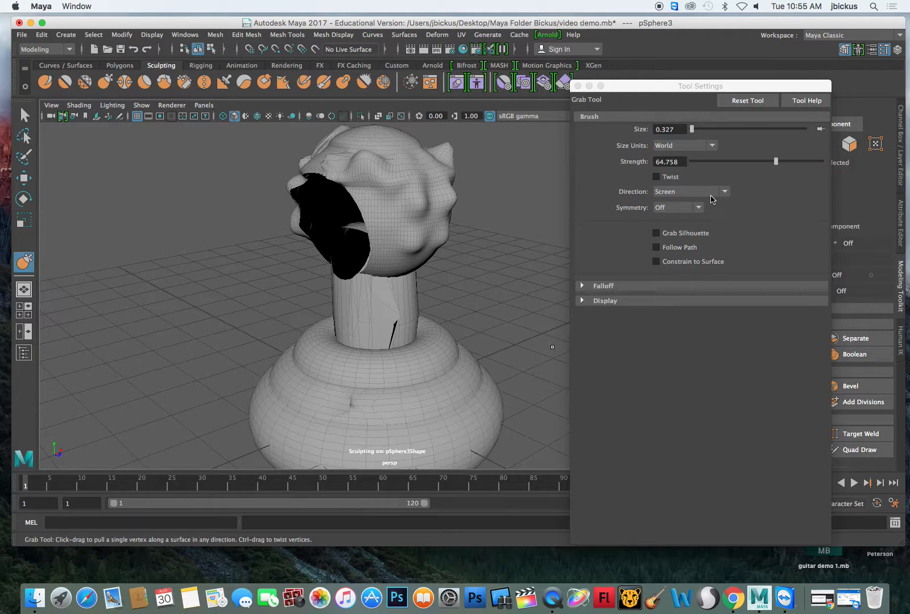
# - Set the Grab Tool's symmetry to Object X and pull the surface on the crown of the head, working from above
pyautogui.click(699, 208)
pyautogui.click(671, 219)
pyautogui.keyDown('alt'); pyautogui.moveTo(496, 249); pyautogui.dragTo(400, 325); pyautogui.keyUp('alt')
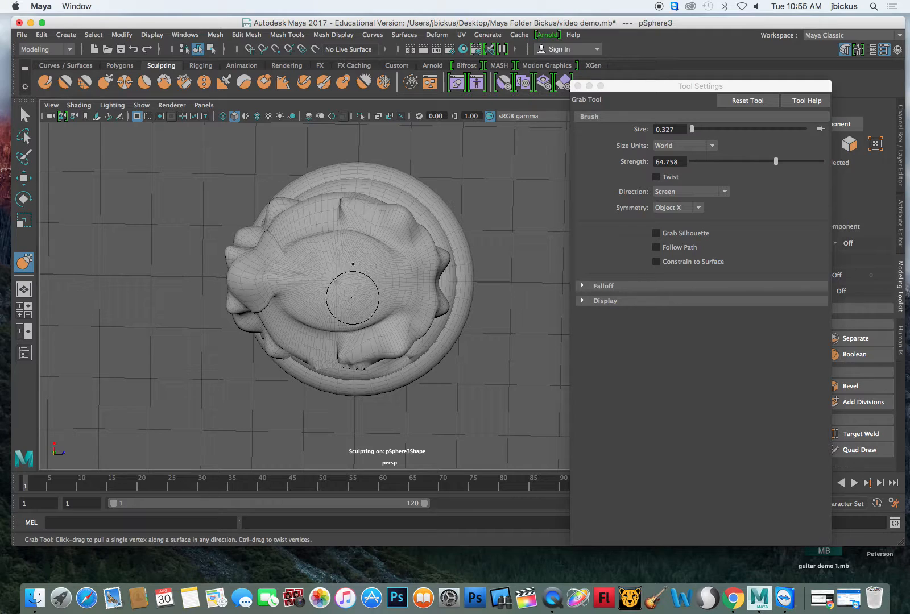
pyautogui.moveTo(357, 300); pyautogui.dragTo(350, 224)
pyautogui.moveTo(352, 320); pyautogui.dragTo(349, 306)
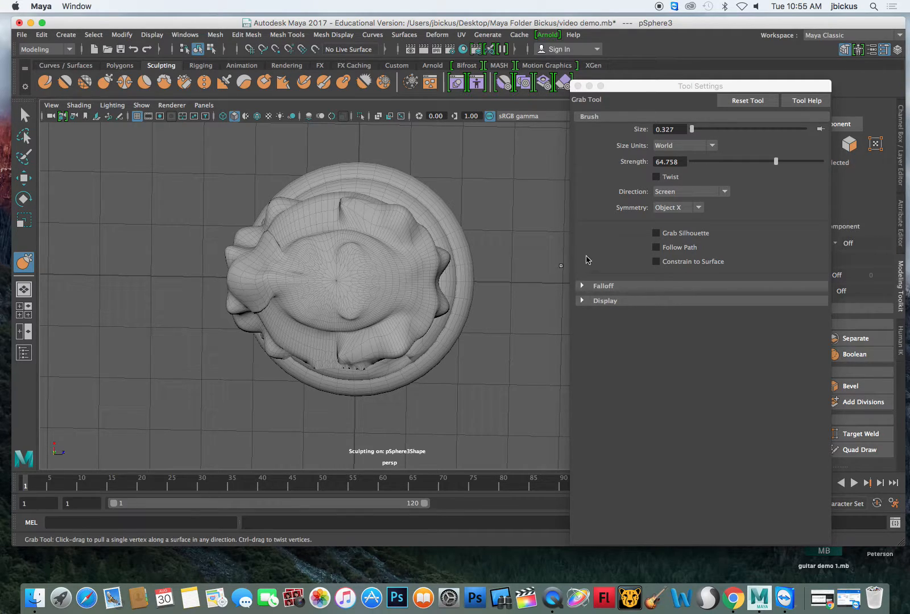
# - Set the Grab Tool's symmetry to Object Y and pull the surface on the crown of the head and the body
pyautogui.click(699, 207)
pyautogui.click(667, 243)
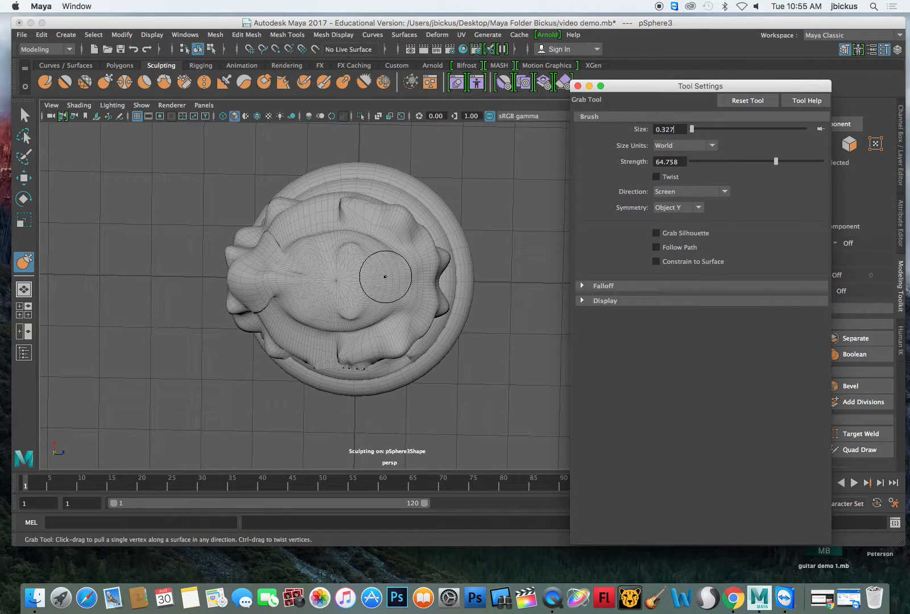
pyautogui.moveTo(399, 278); pyautogui.dragTo(398, 281)
pyautogui.moveTo(298, 278); pyautogui.dragTo(299, 243)
pyautogui.moveTo(321, 296)
pyautogui.keyDown('alt'); pyautogui.mouseDown()
pyautogui.moveTo(524, 285)
pyautogui.moveTo(533, 239)
pyautogui.moveTo(484, 323)
pyautogui.mouseUp(); pyautogui.keyUp('alt')
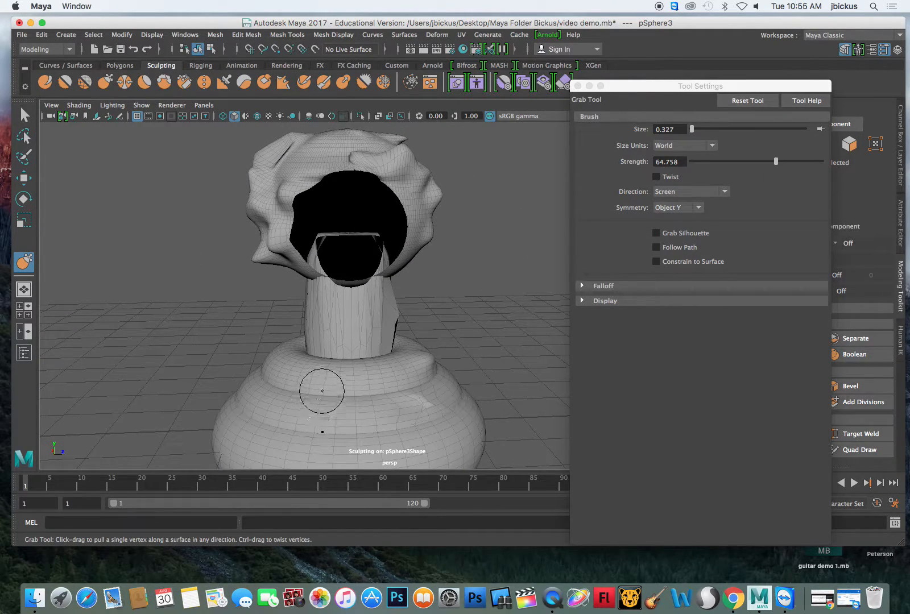
pyautogui.keyDown('alt'); pyautogui.moveTo(472, 382); pyautogui.dragTo(600, 404); pyautogui.keyUp('alt')
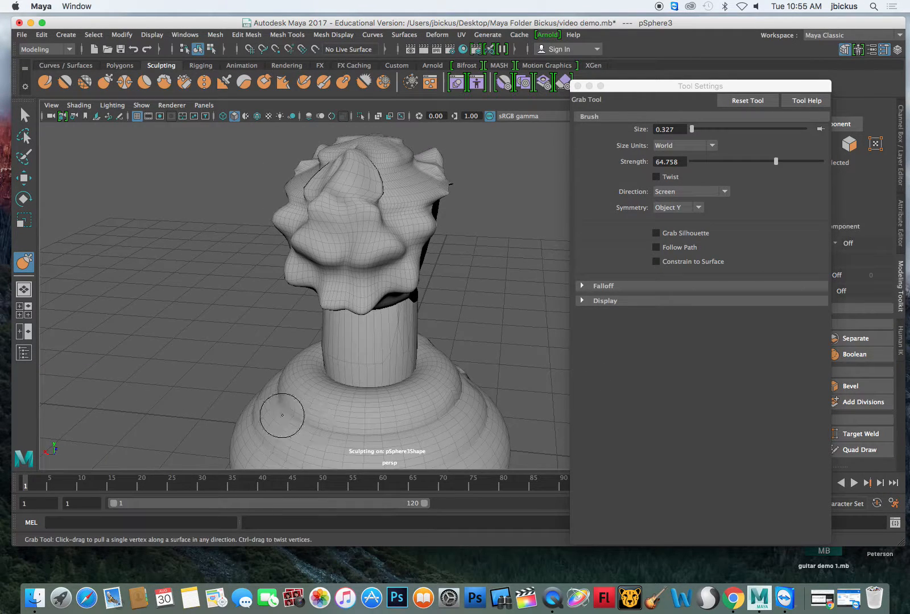
# - Set the Grab Tool's symmetry to Object Z and pull up the surface of the body's upper ring below the neck
pyautogui.click(683, 207)
pyautogui.click(677, 241)
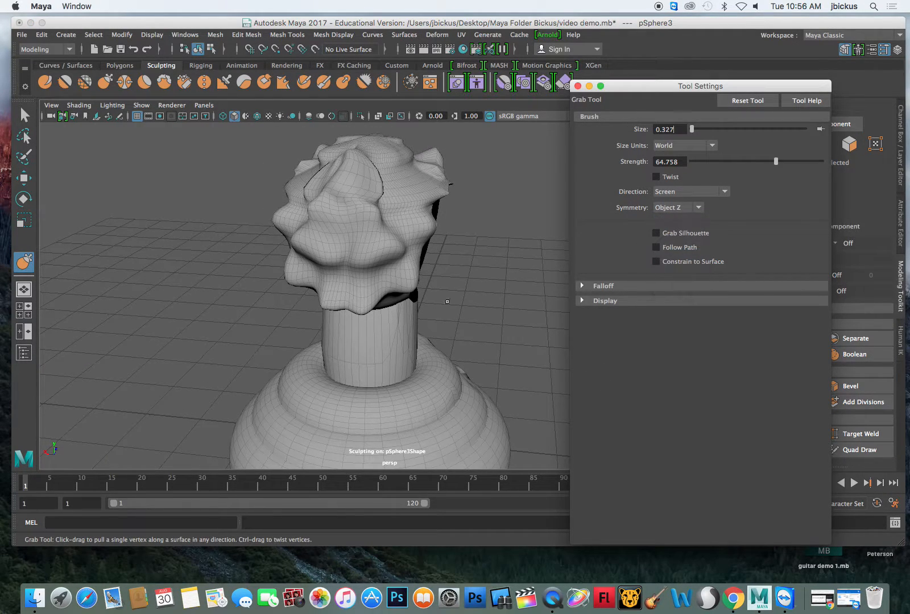
pyautogui.moveTo(451, 377)
pyautogui.keyDown('alt'); pyautogui.mouseDown()
pyautogui.moveTo(512, 352)
pyautogui.moveTo(329, 402)
pyautogui.mouseUp(); pyautogui.keyUp('alt')
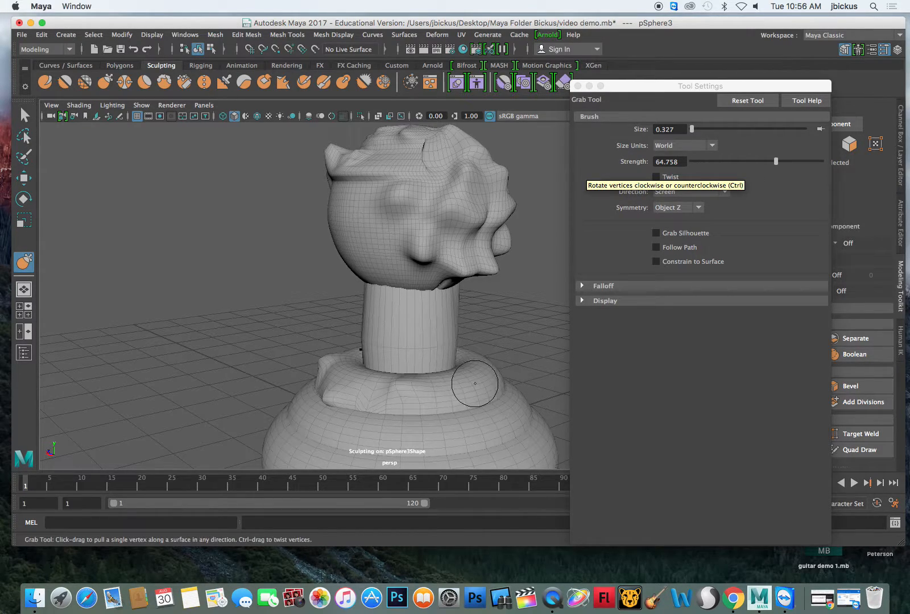
pyautogui.rightClick(550, 605)
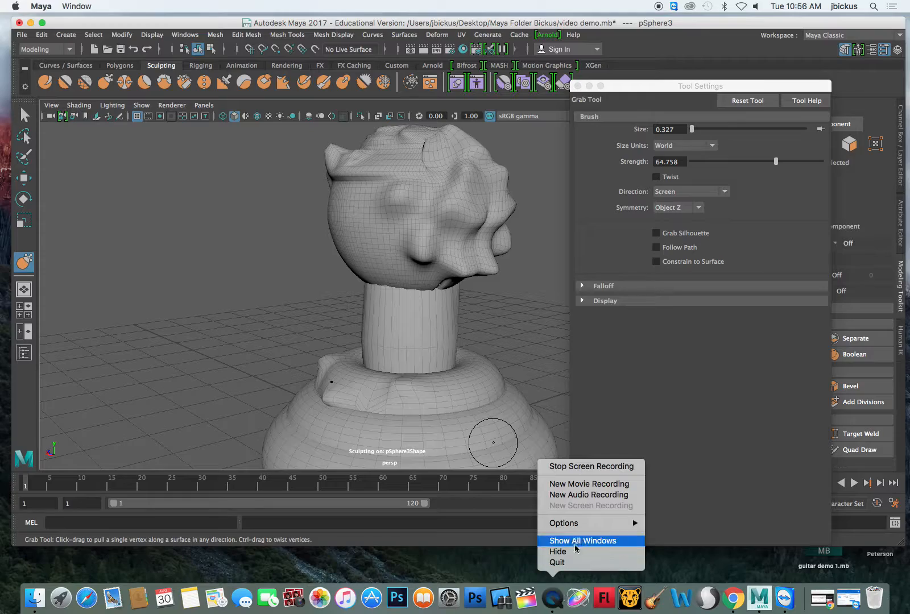